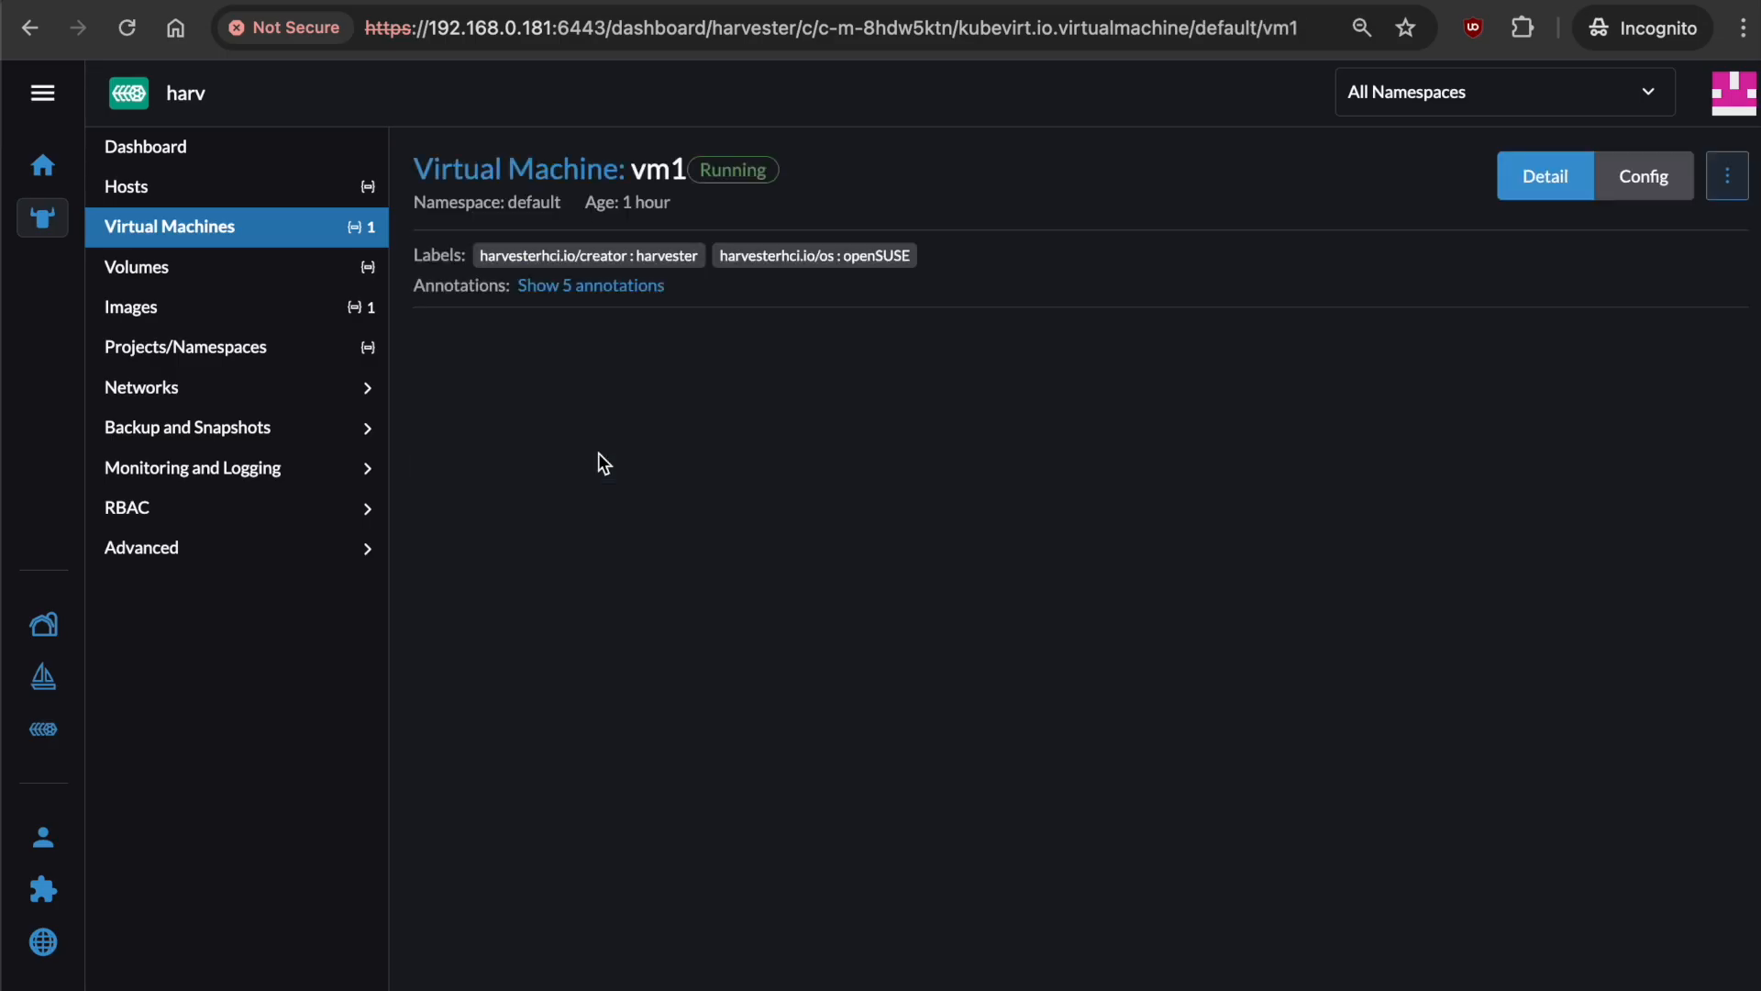
Check that vm1's disk-0 volume is 10Gi, then return to the Virtual Machines list.
click(501, 413)
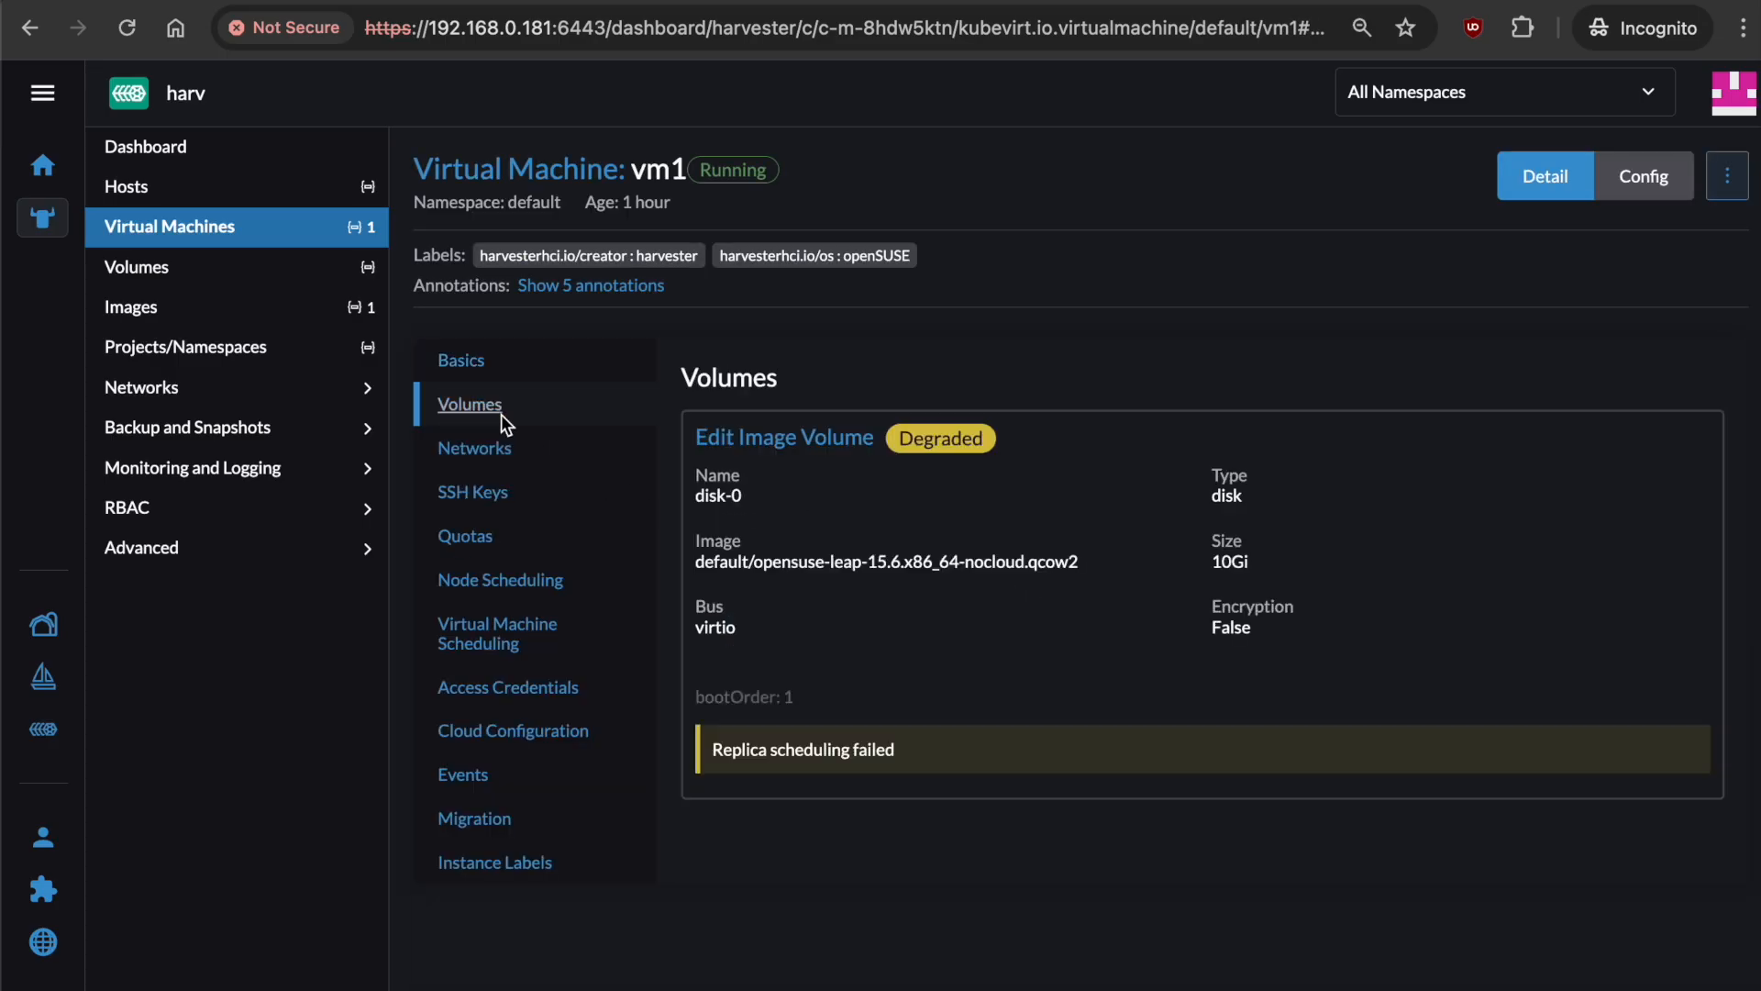
drag(1210, 561, 1274, 573)
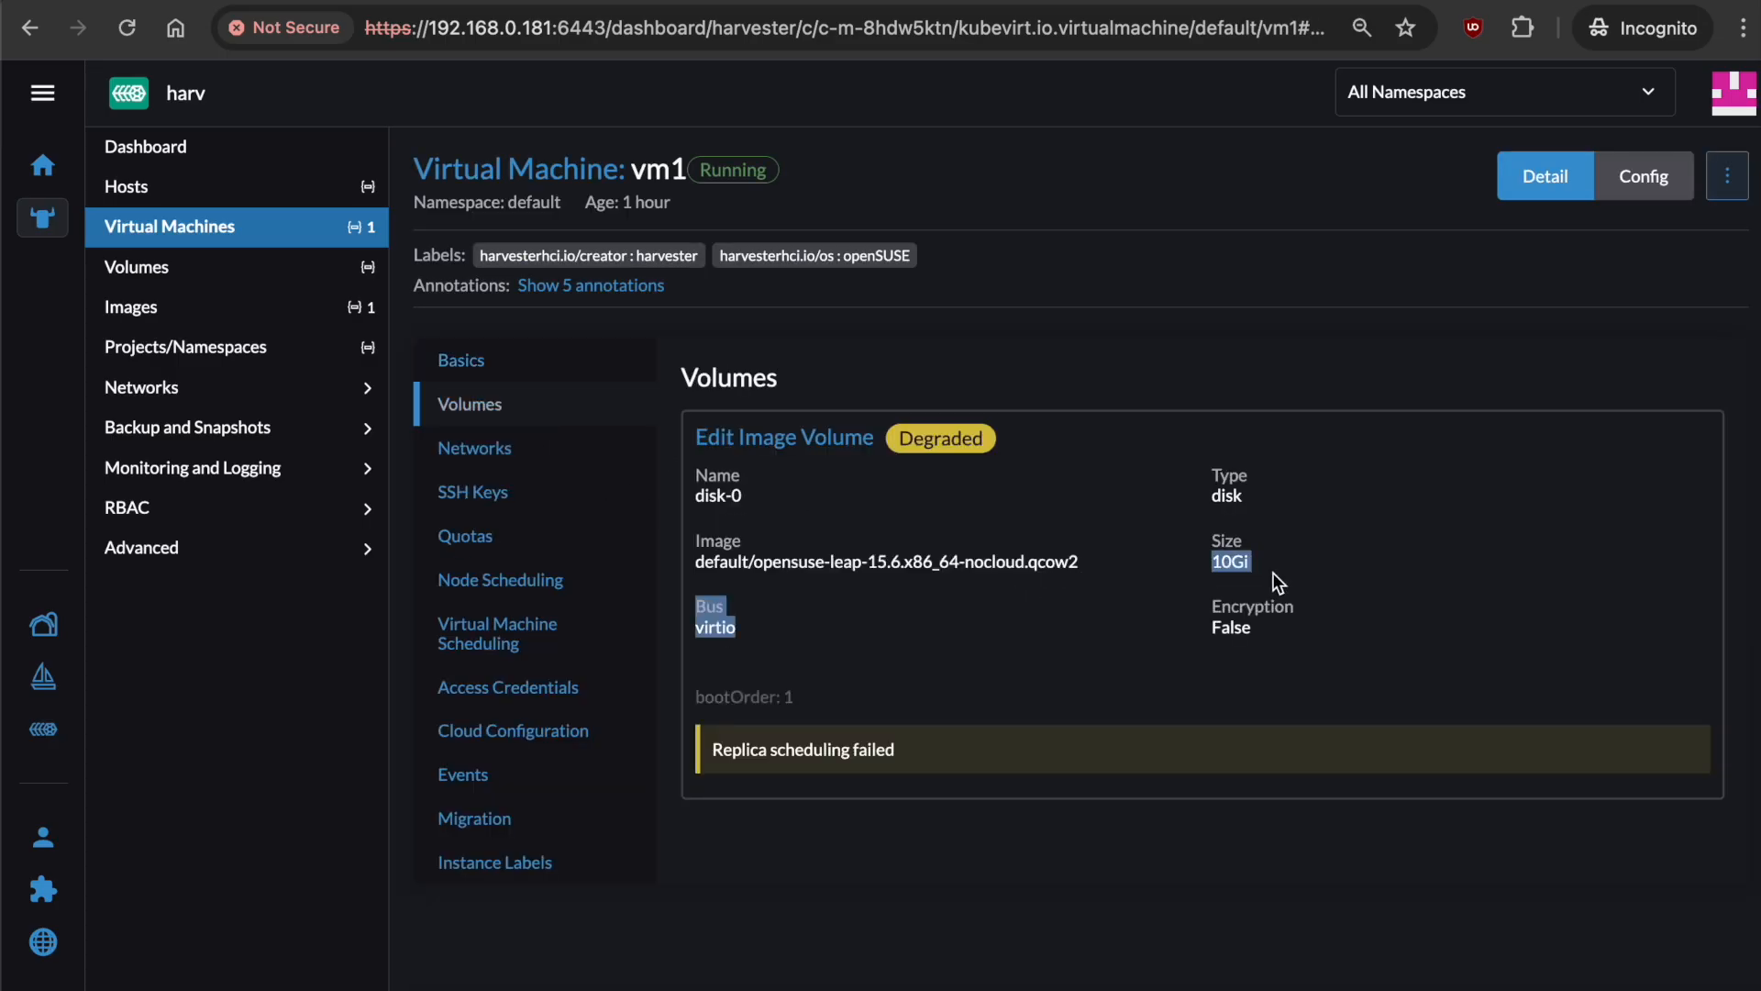
click(1242, 563)
click(561, 0)
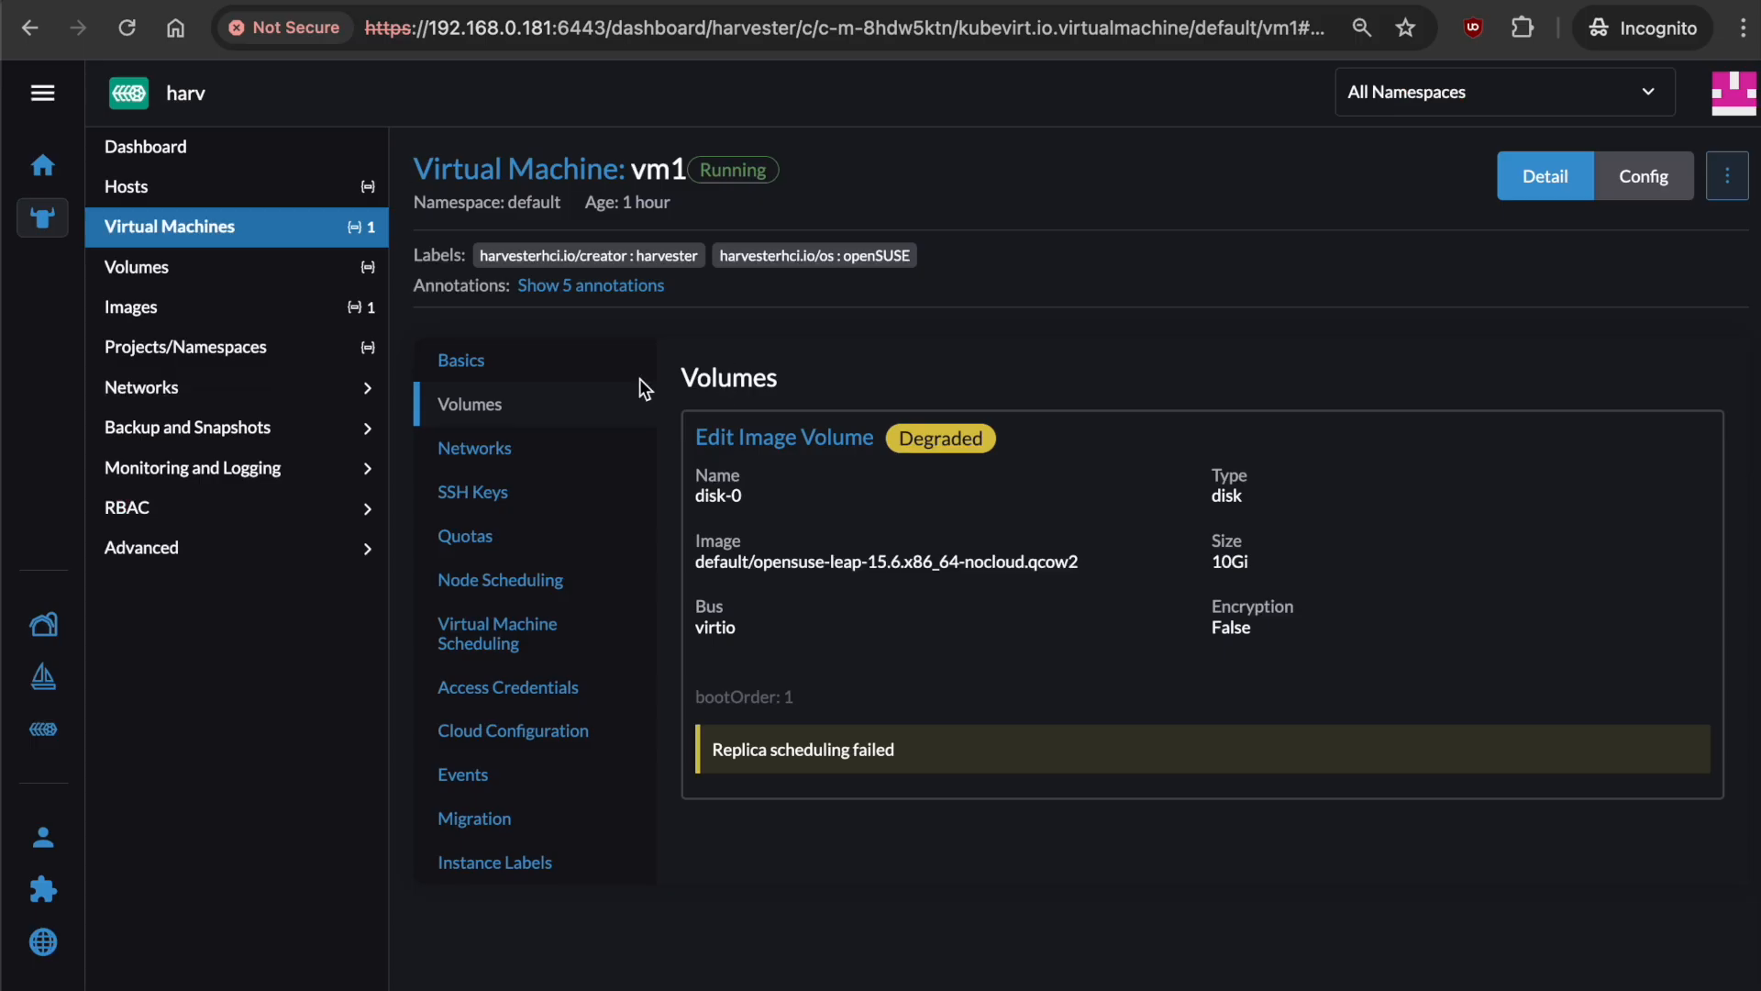
click(307, 226)
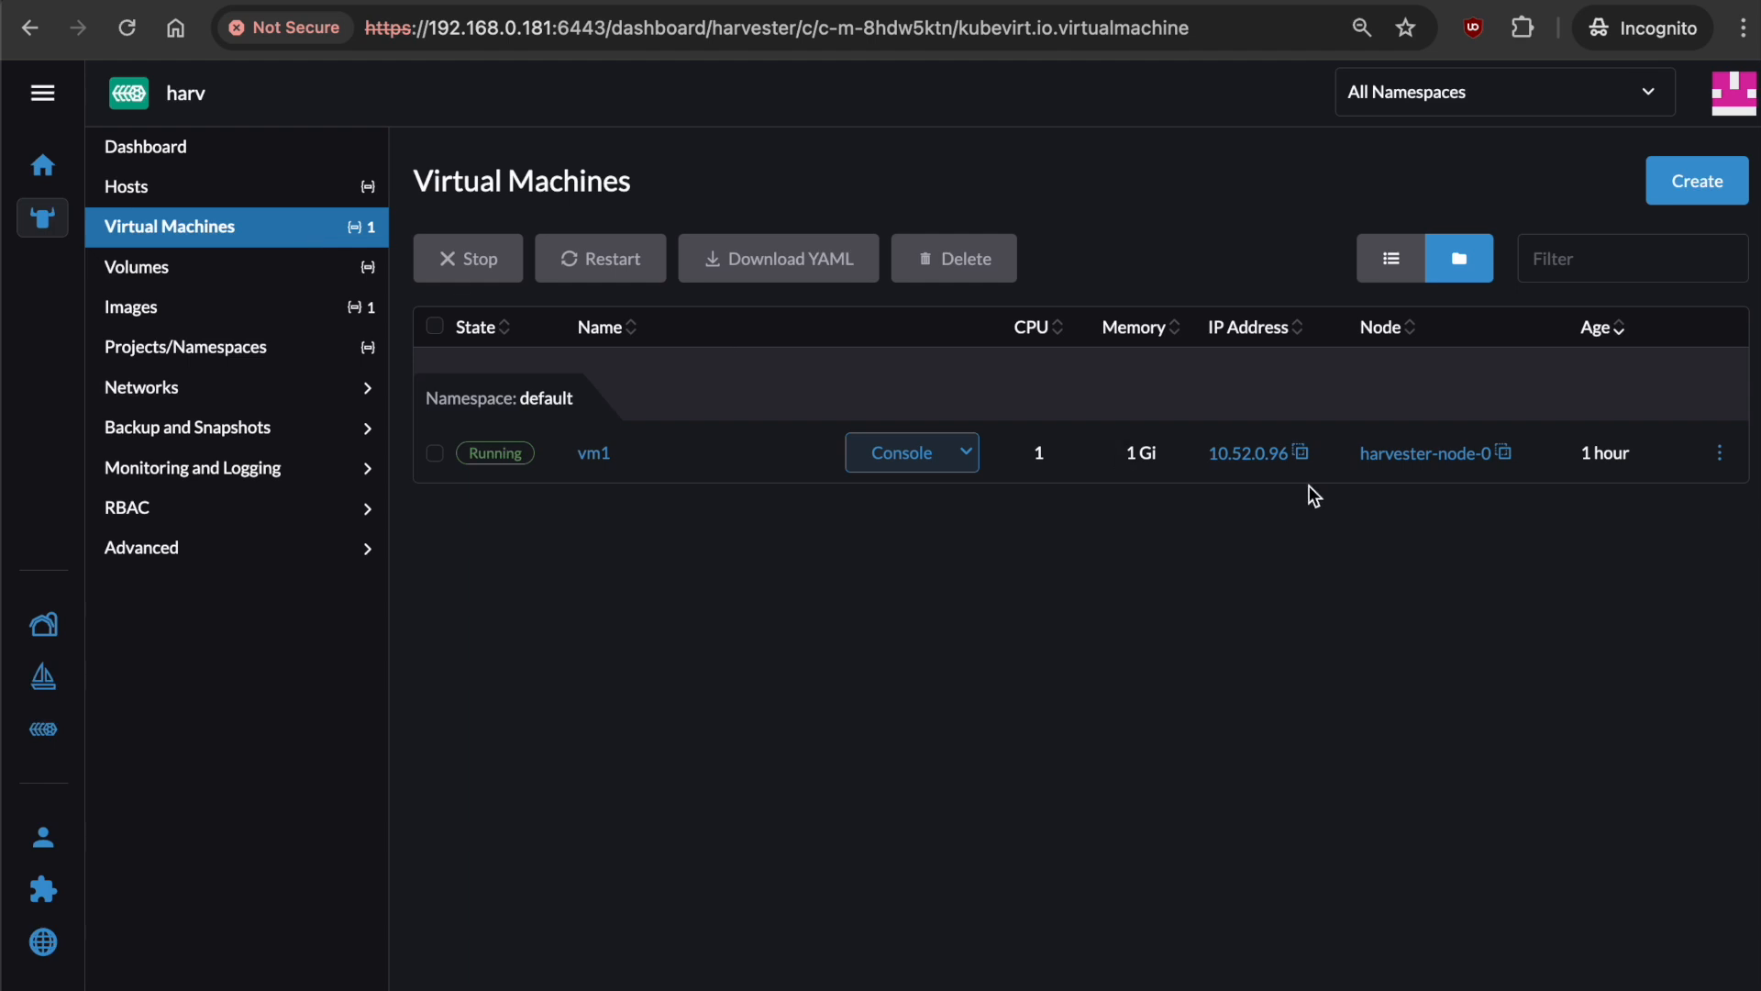
Set vm1's Total Snapshot Size quota to 10 GiB and save it.
click(1720, 453)
click(1708, 723)
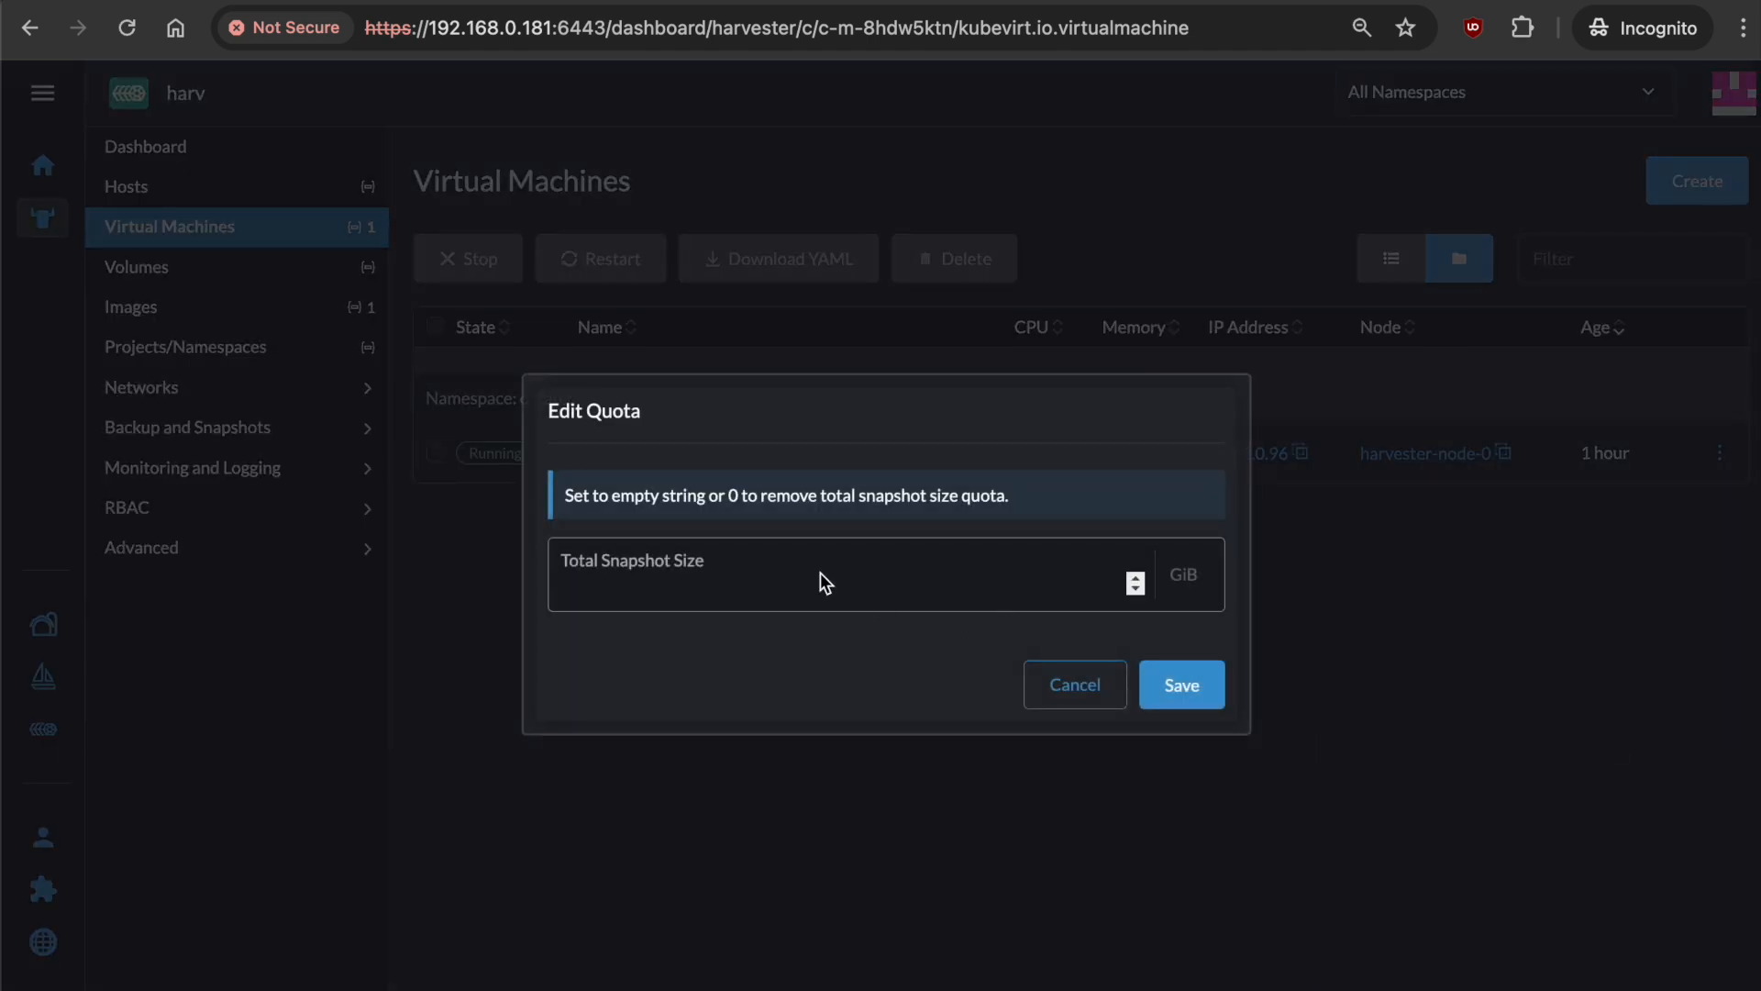
click(792, 588)
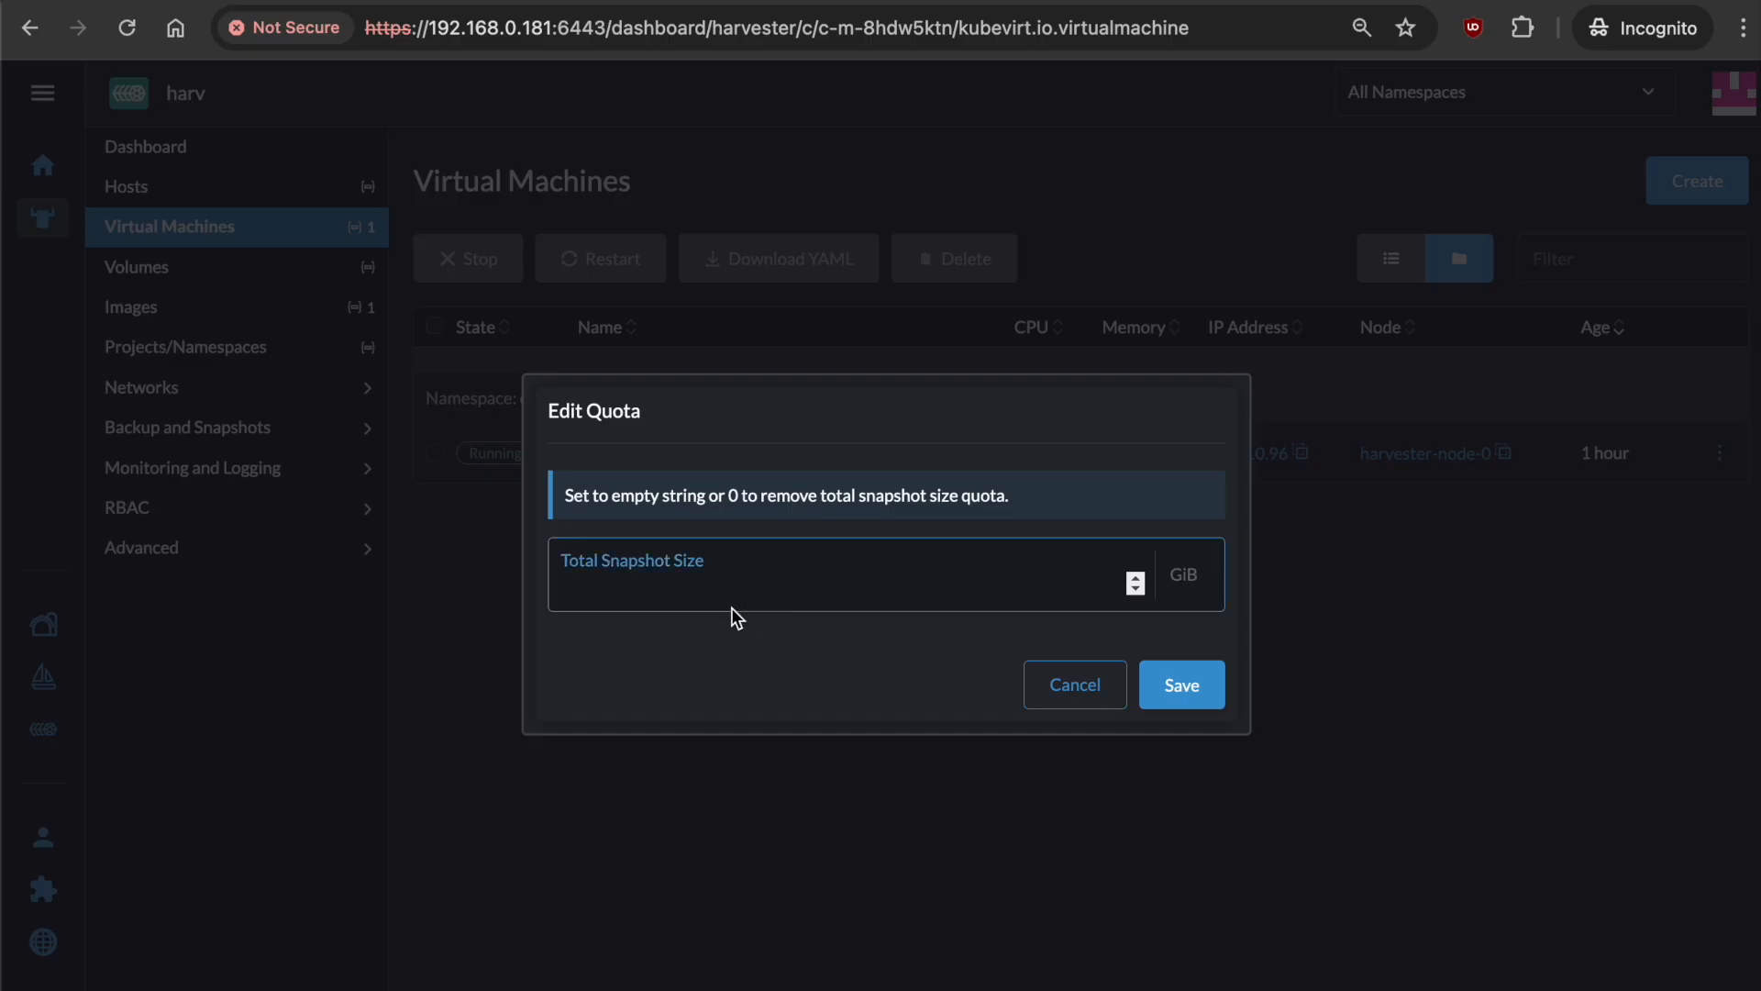
text(10)
click(1215, 696)
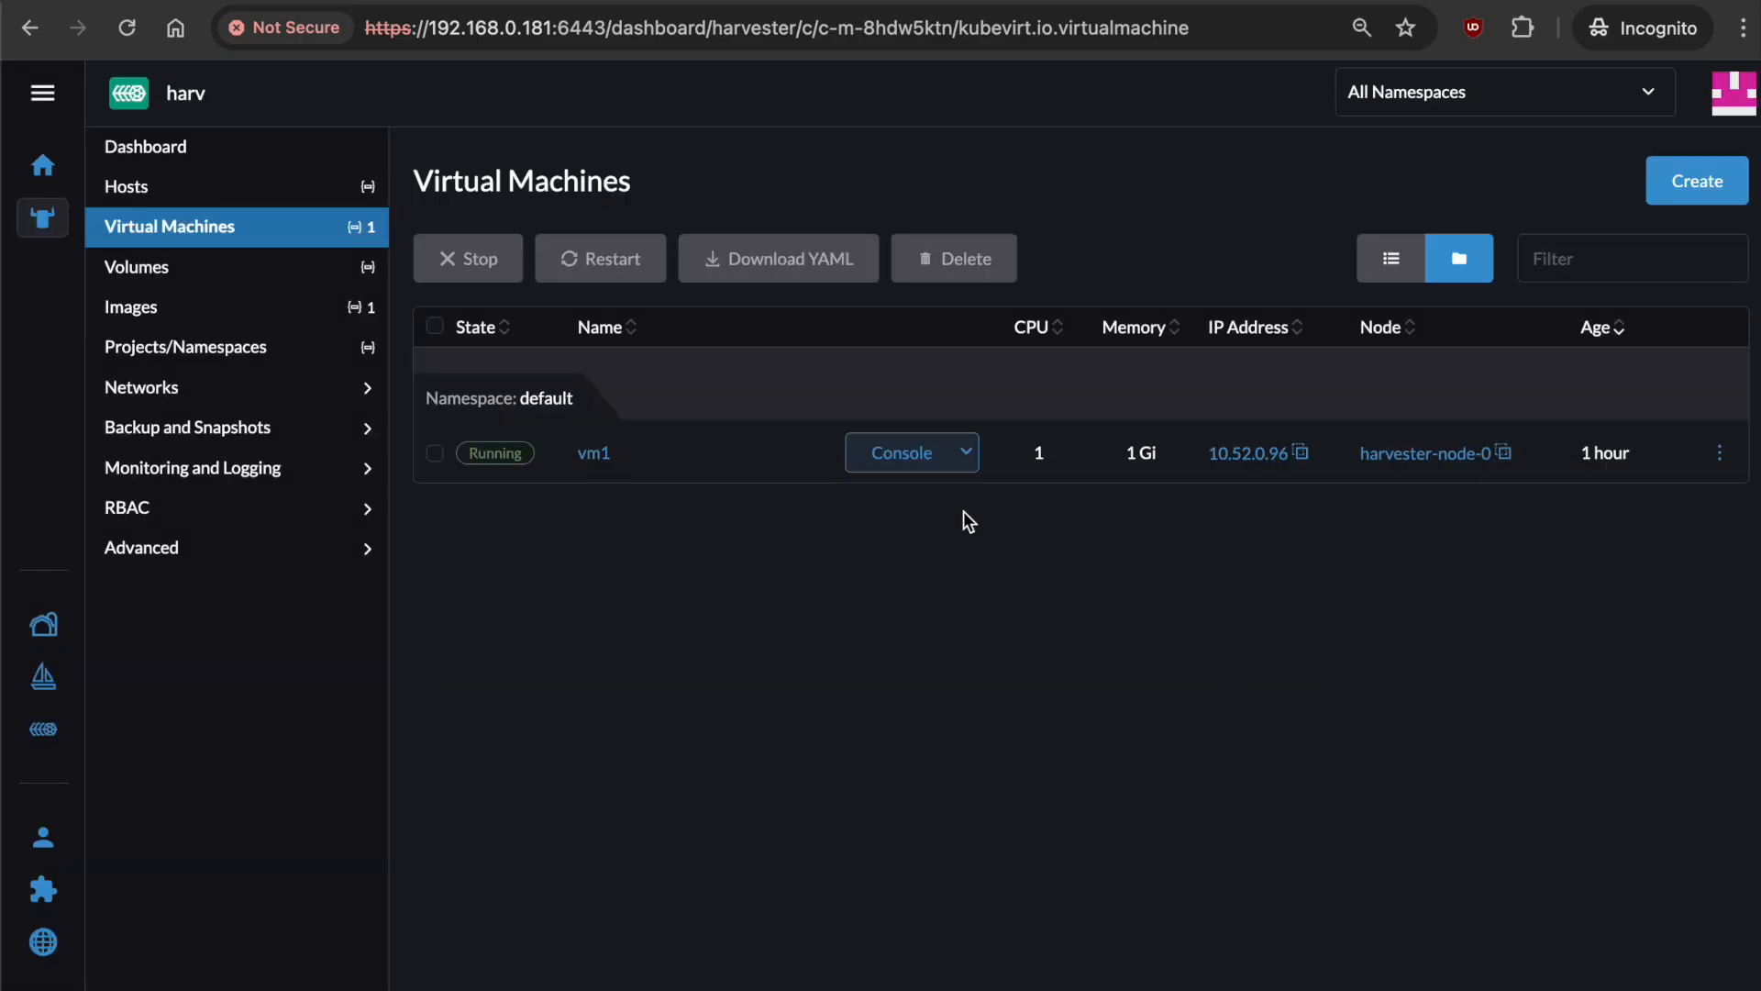
click(966, 452)
In vm1's serial console, run df -h and note the root filesystem at 97% full.
click(956, 527)
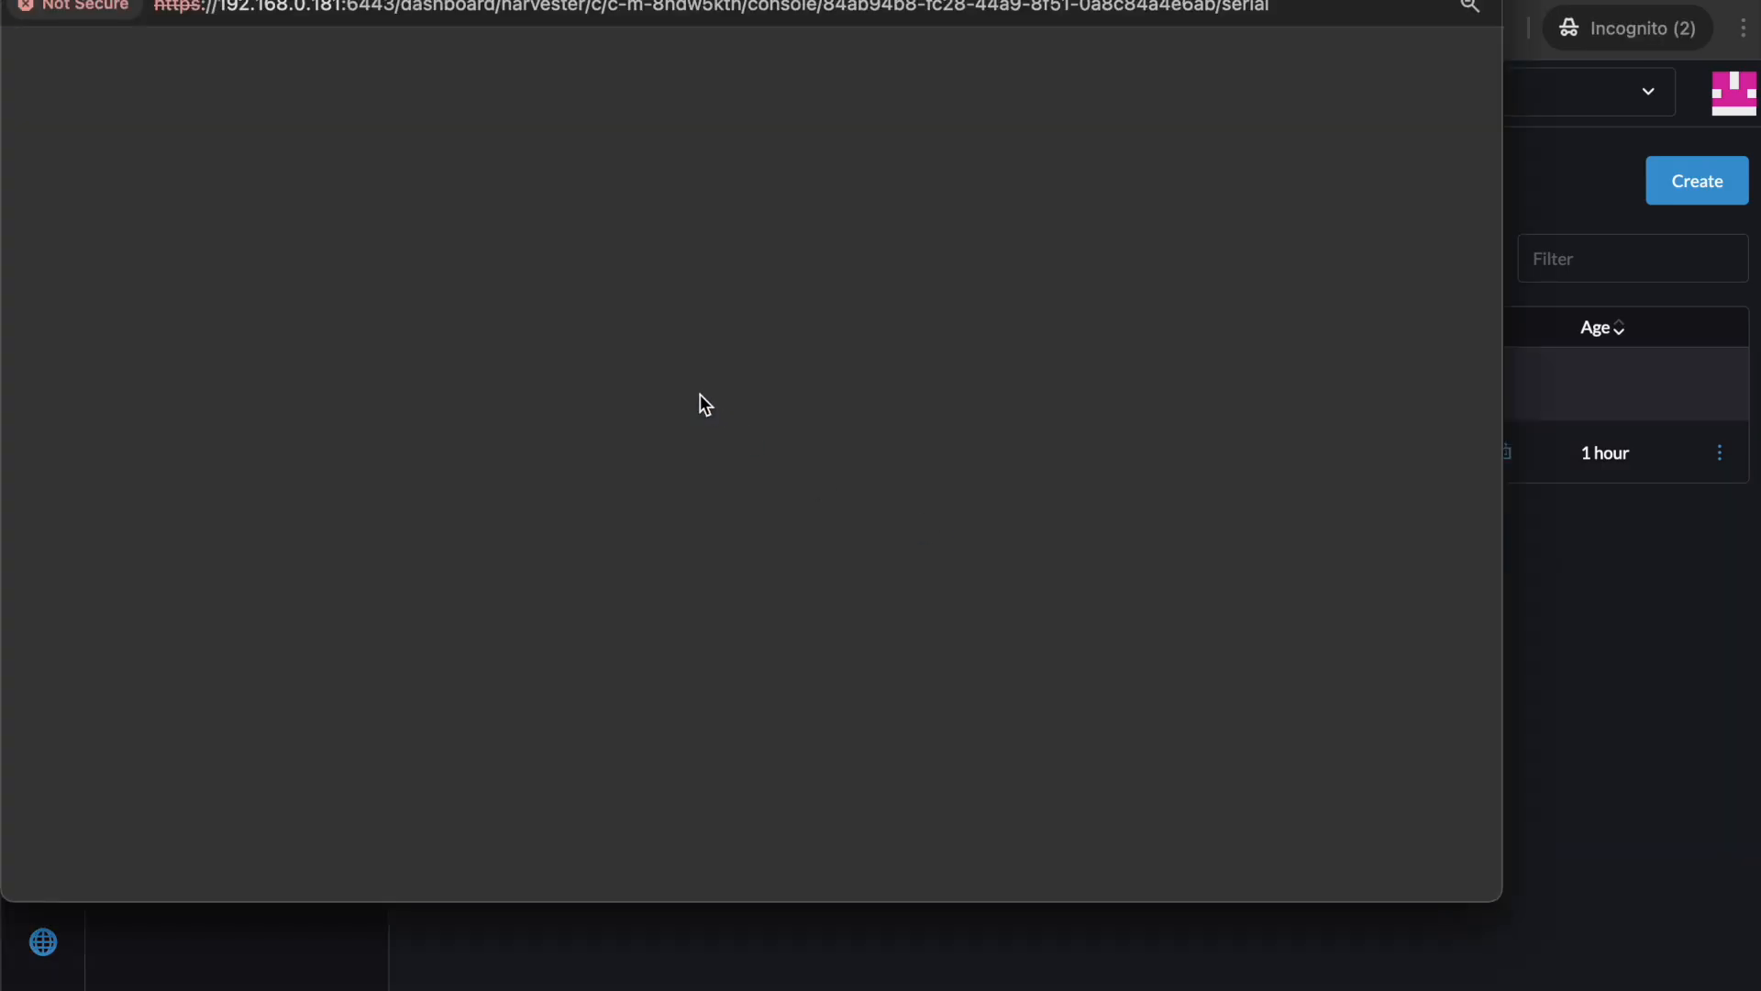
text(df -h)
key(Return)
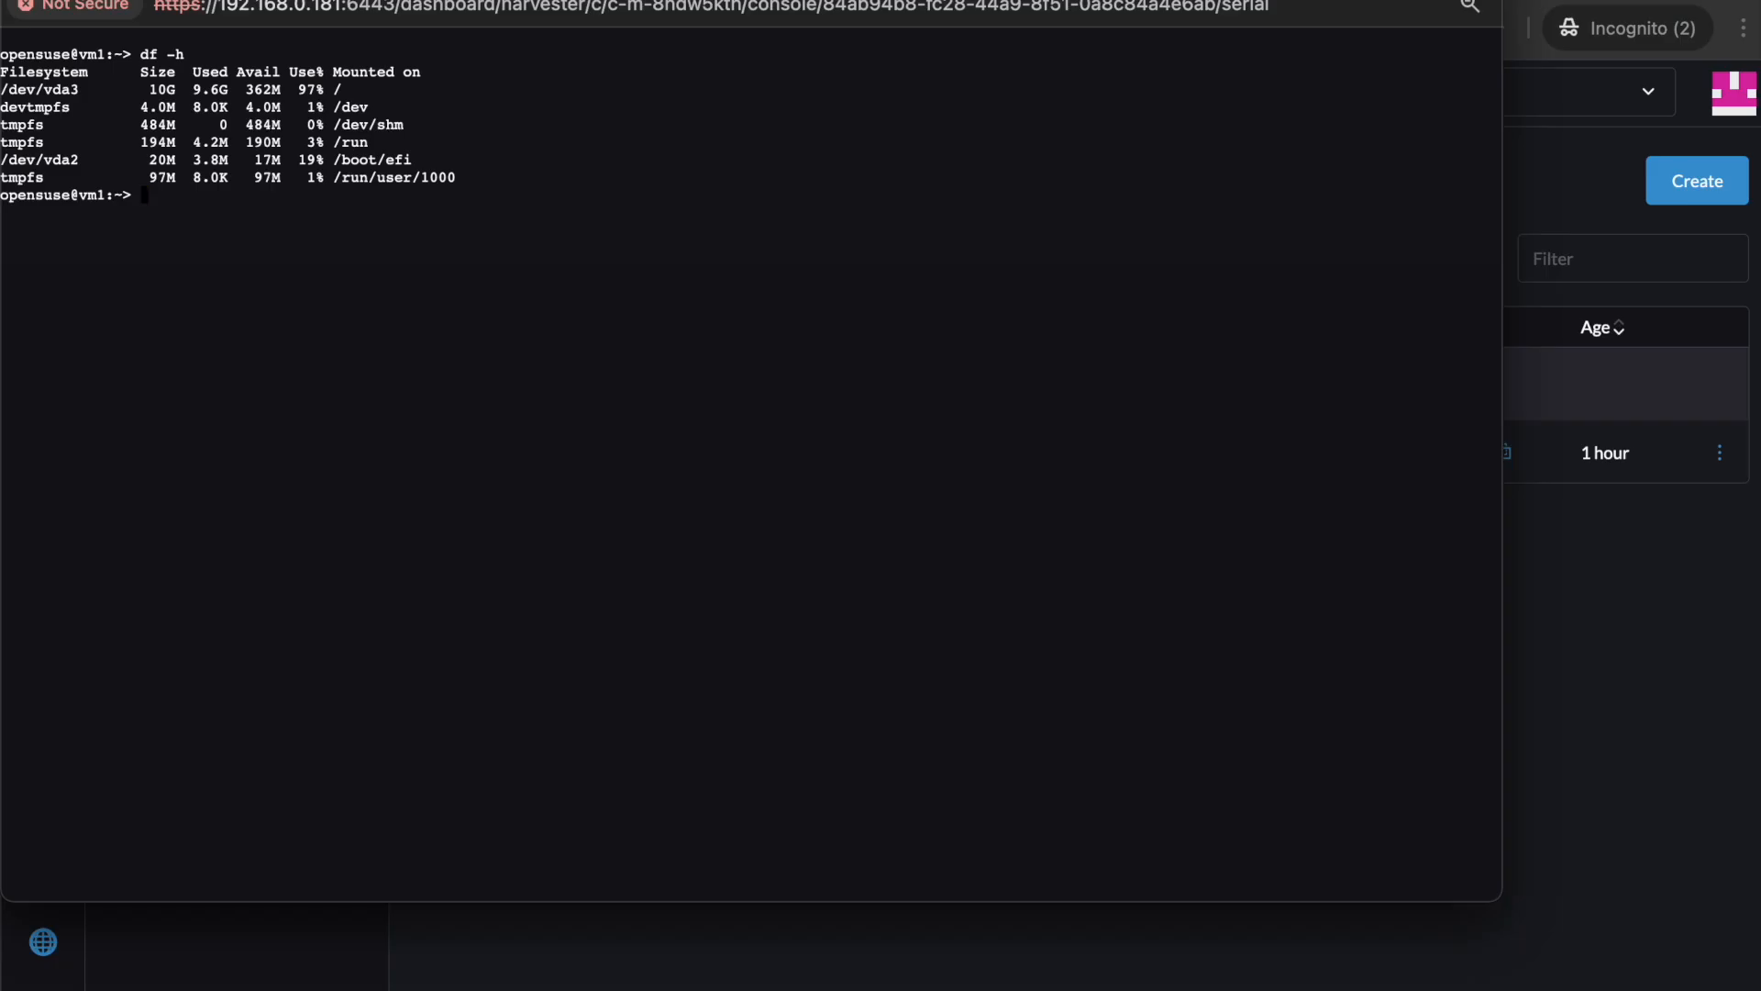
drag(152, 97, 337, 94)
click(340, 93)
Log out of vm1's shell with exit and close the serial console window.
text(exit)
key(Return)
key(super+w)
click(1719, 453)
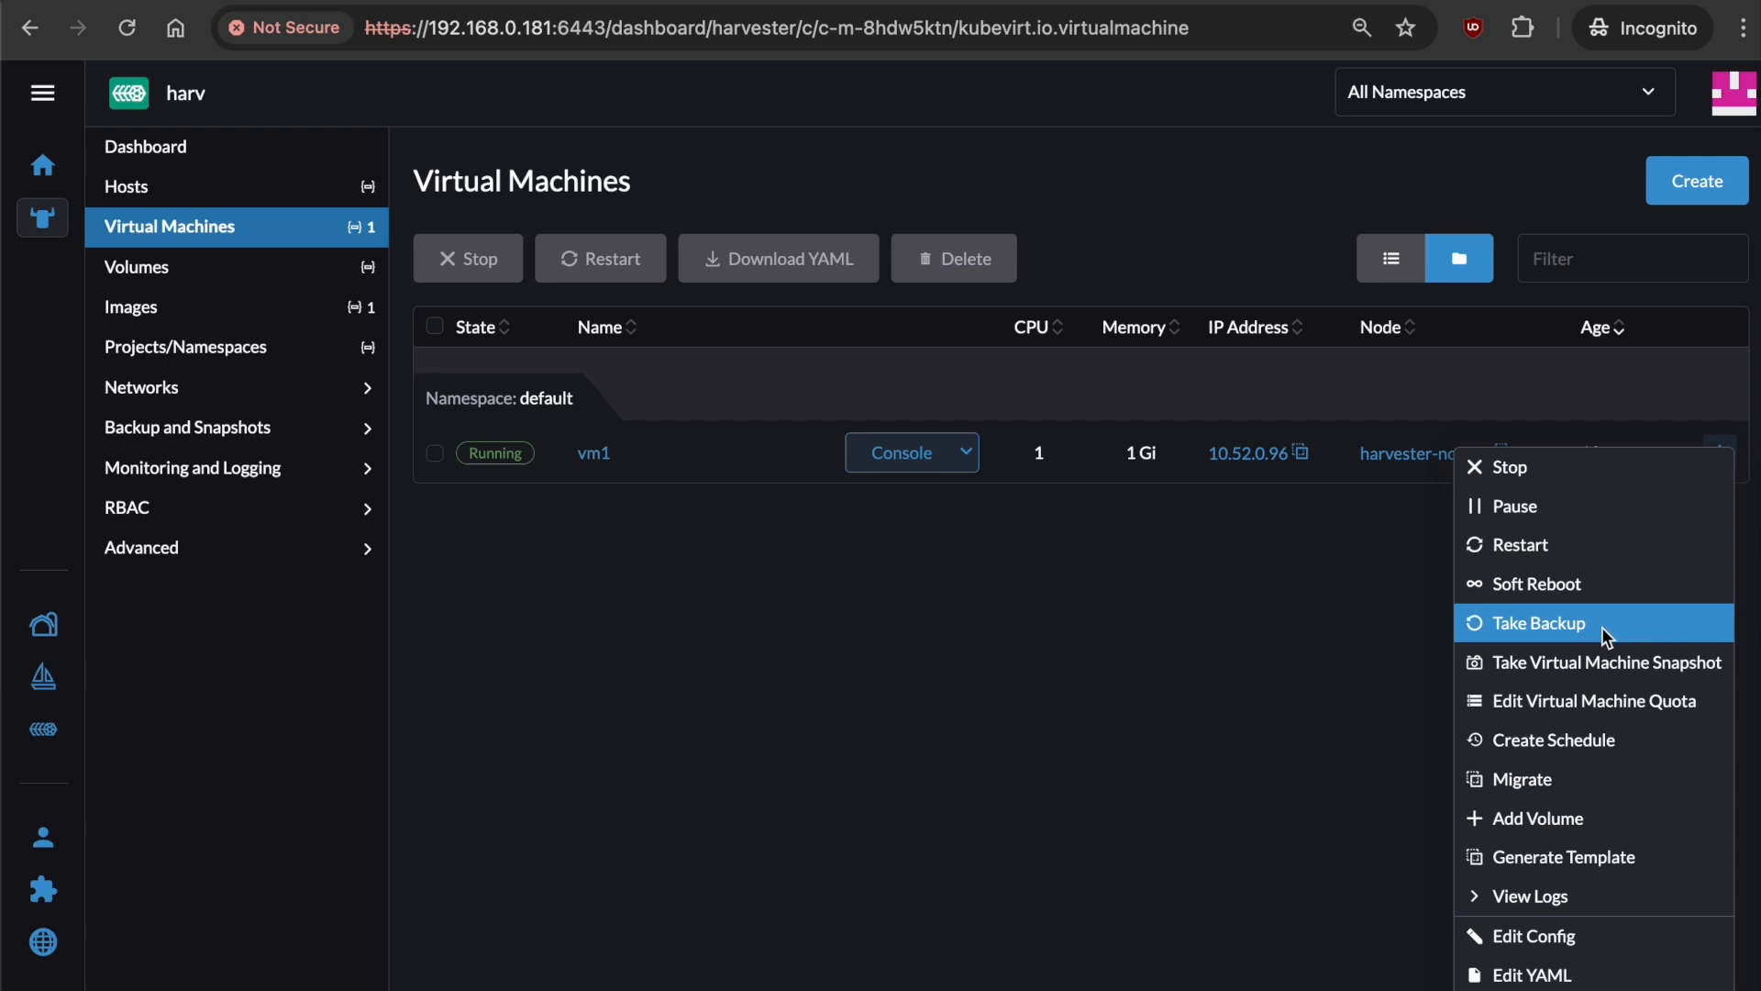
Take backup b1 of vm1 and confirm it is listed under Virtual Machine Backups.
click(1627, 628)
text(b1)
click(1158, 626)
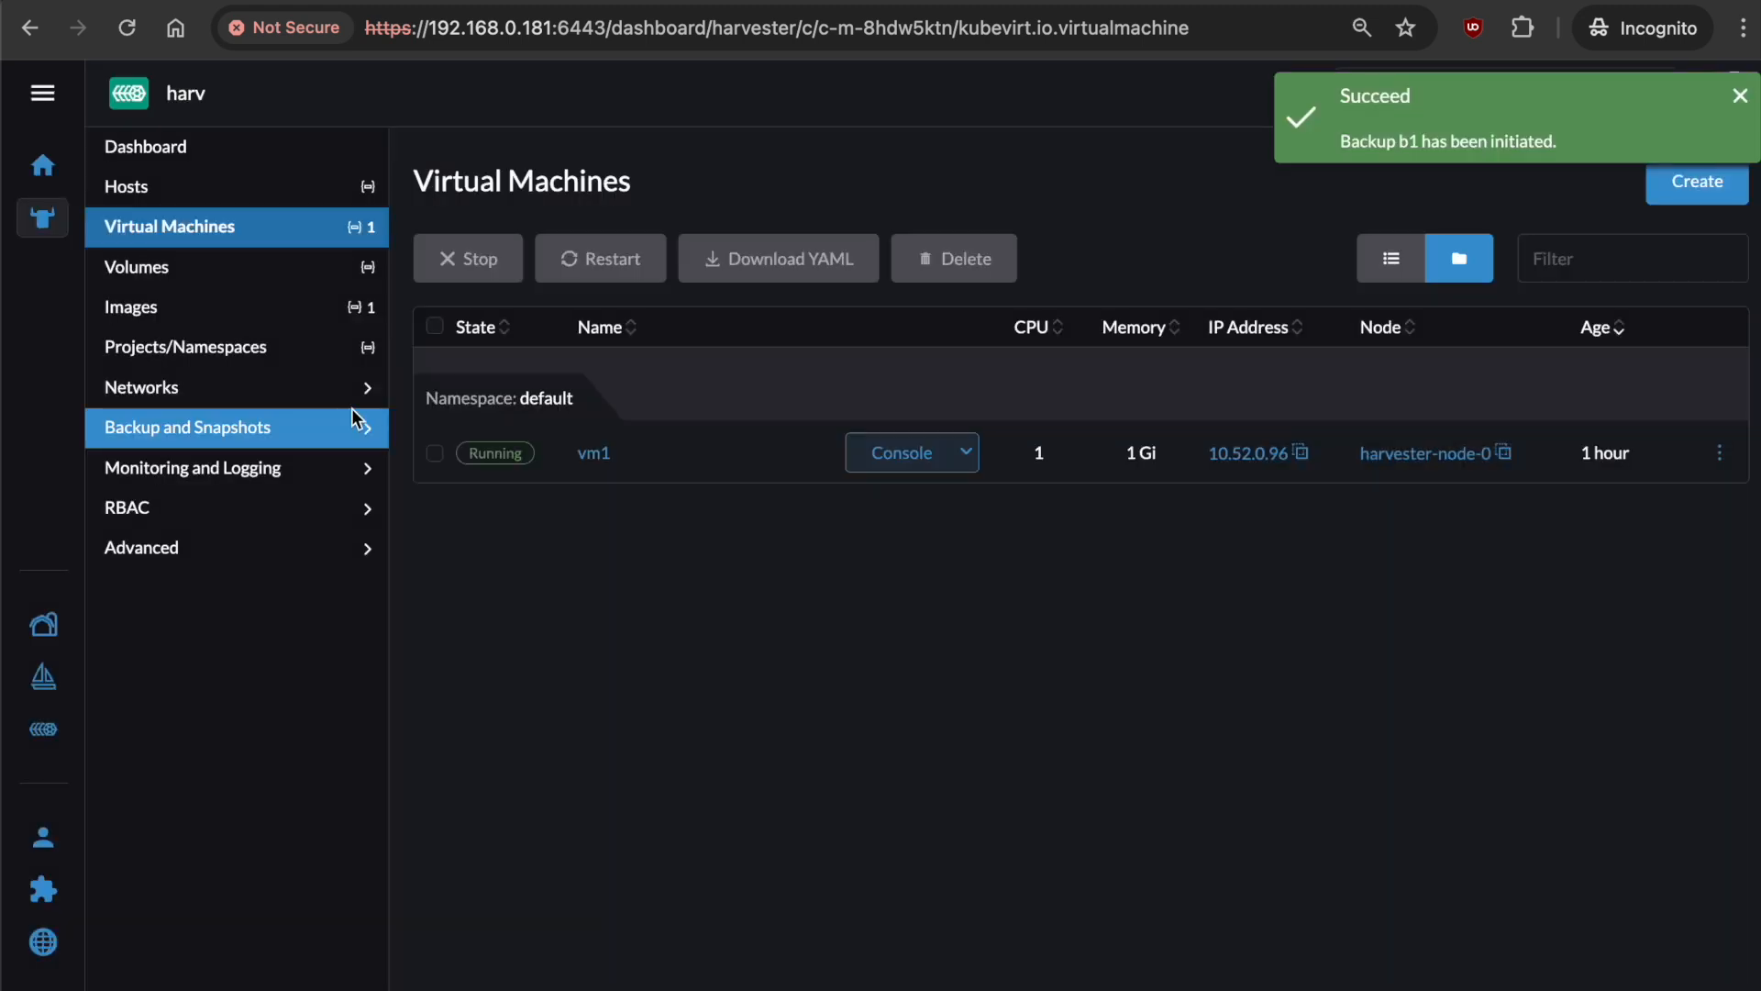
click(356, 424)
click(327, 495)
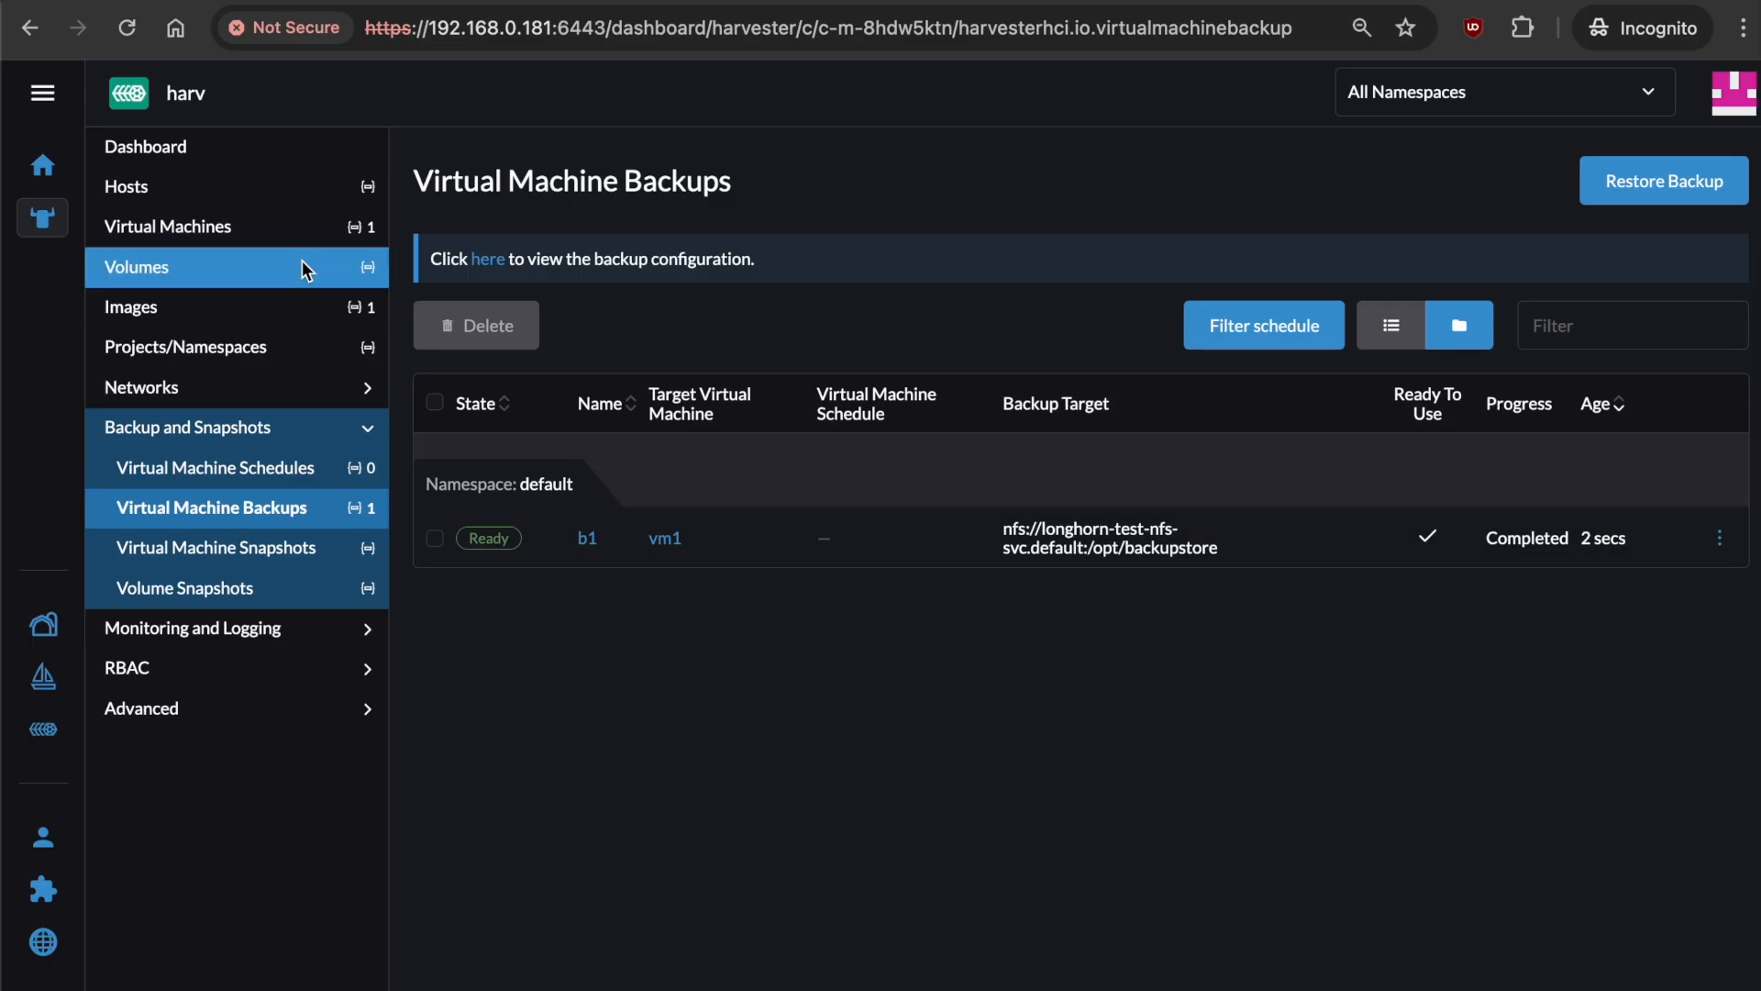
click(303, 227)
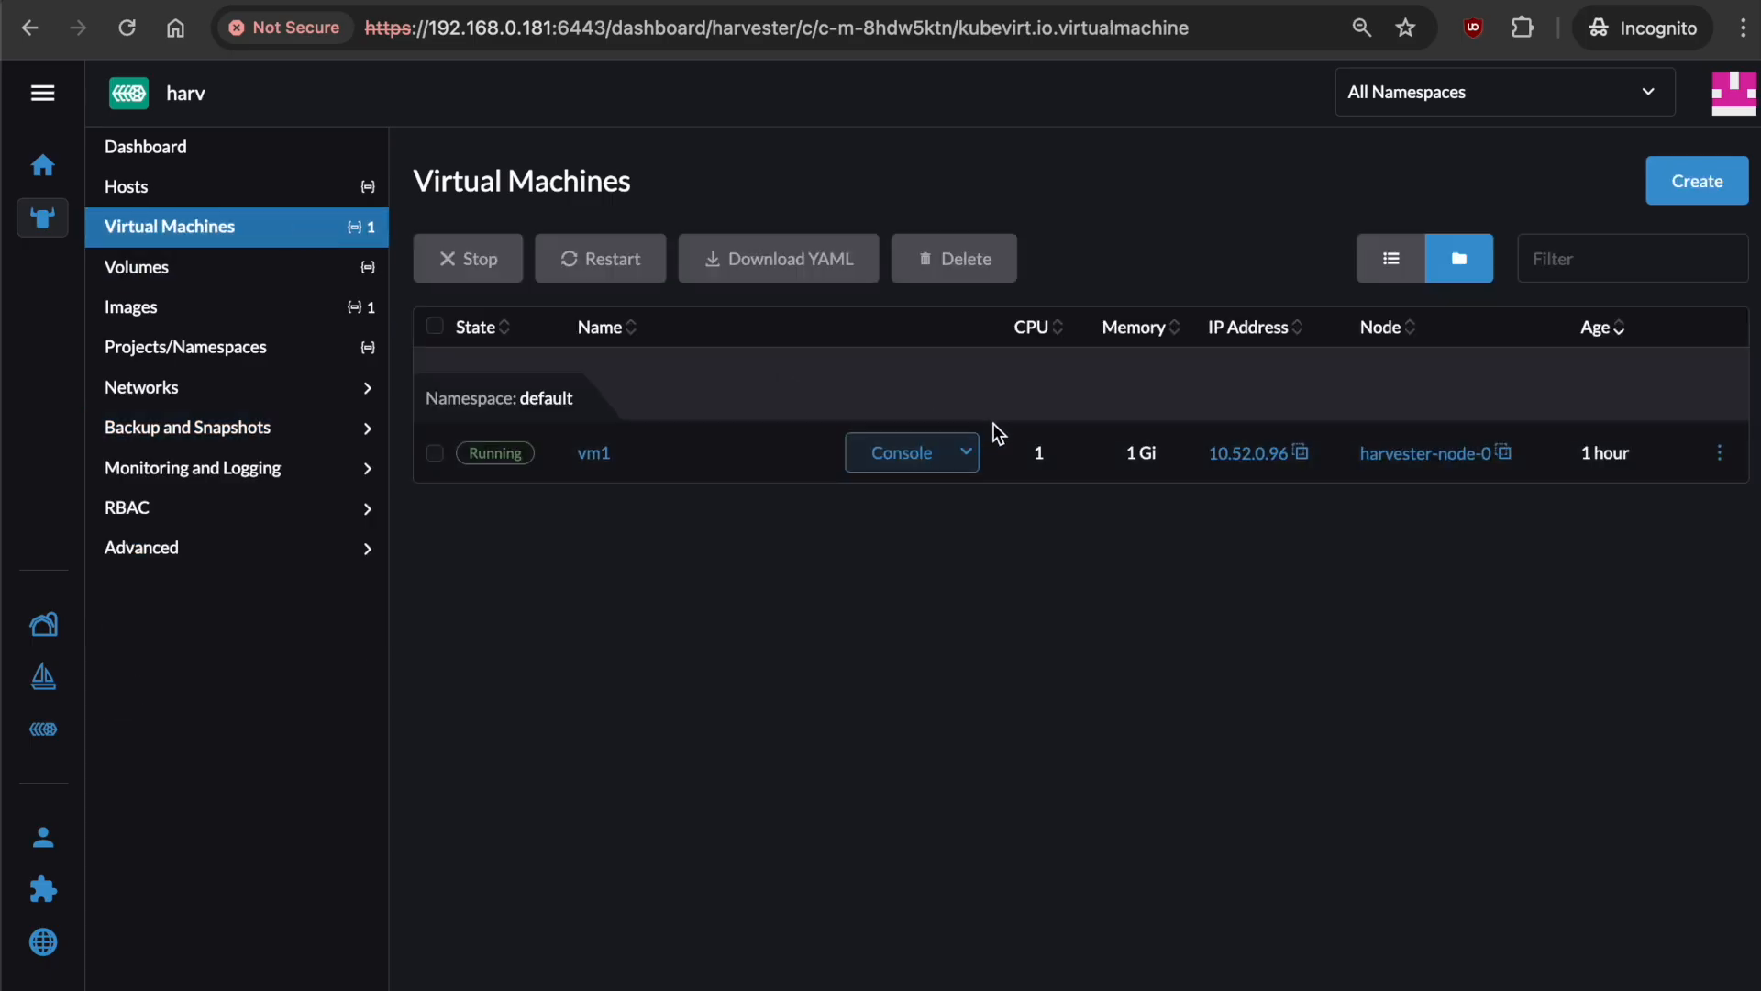
Open vm1's serial console and log in as opensuse.
click(966, 452)
click(876, 500)
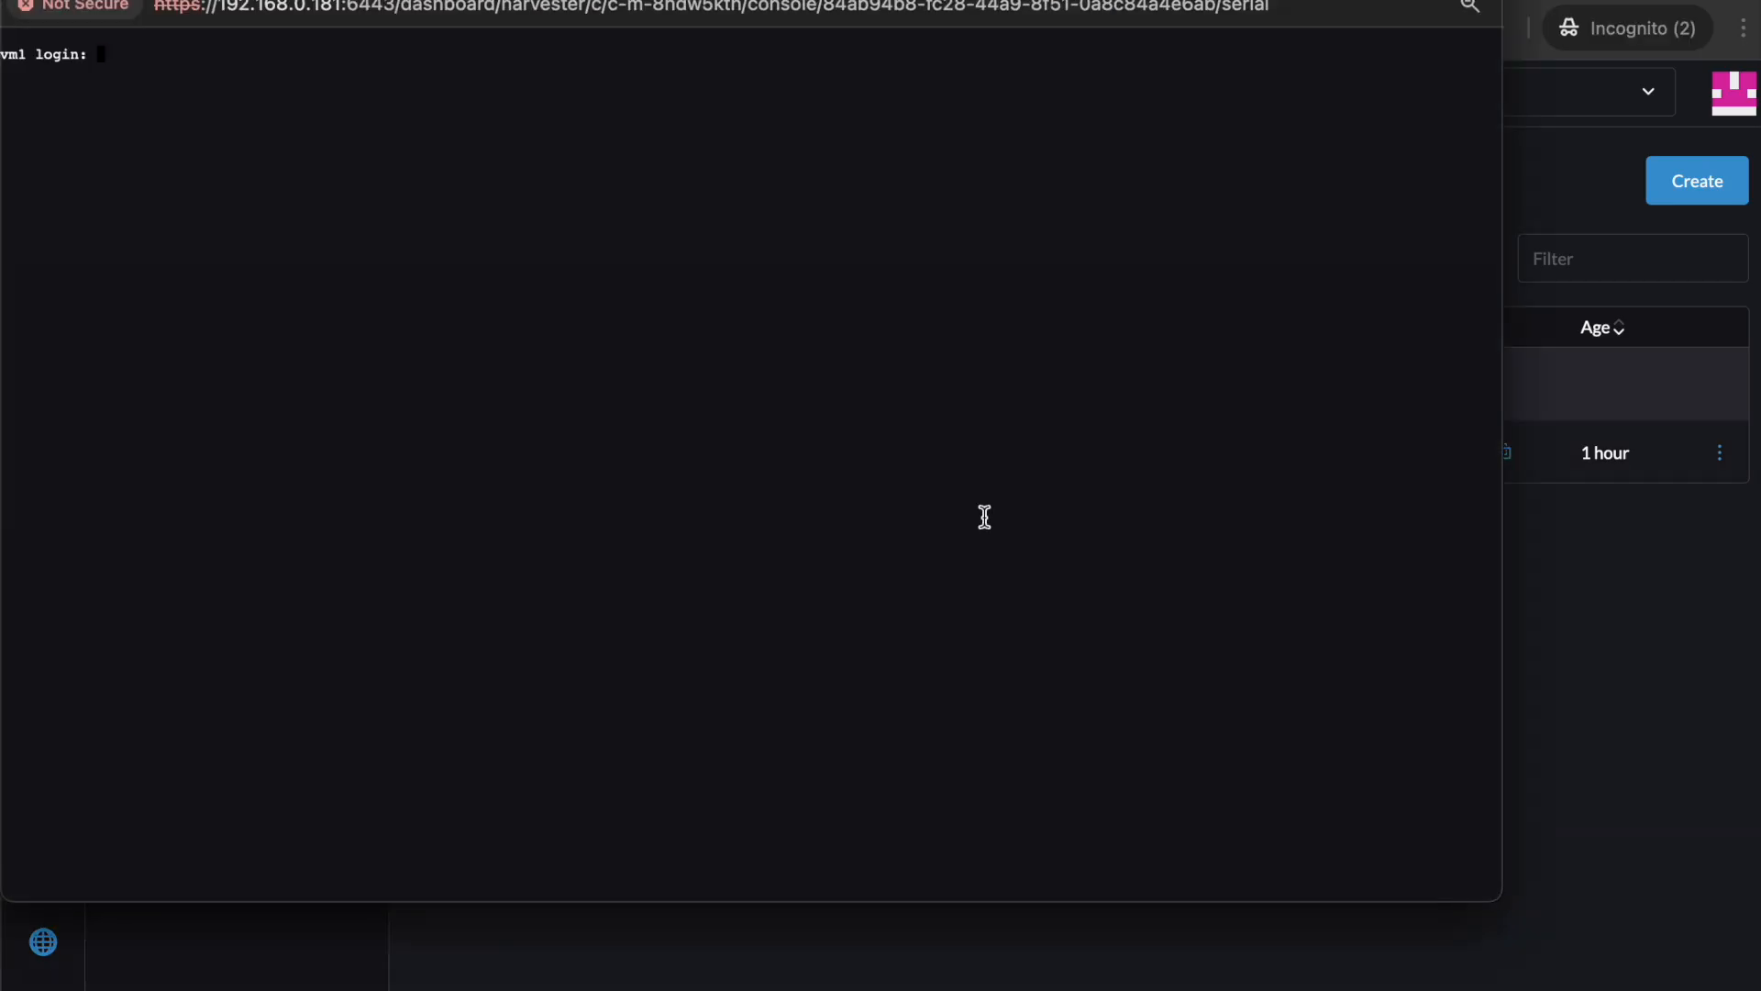
text(opensuse)
key(Return)
key(Return)
text(ls)
Delete test, recreate it with dd from /dev/random (bs=100M count=79), then check df -h.
key(Return)
text(rm test)
key(Return)
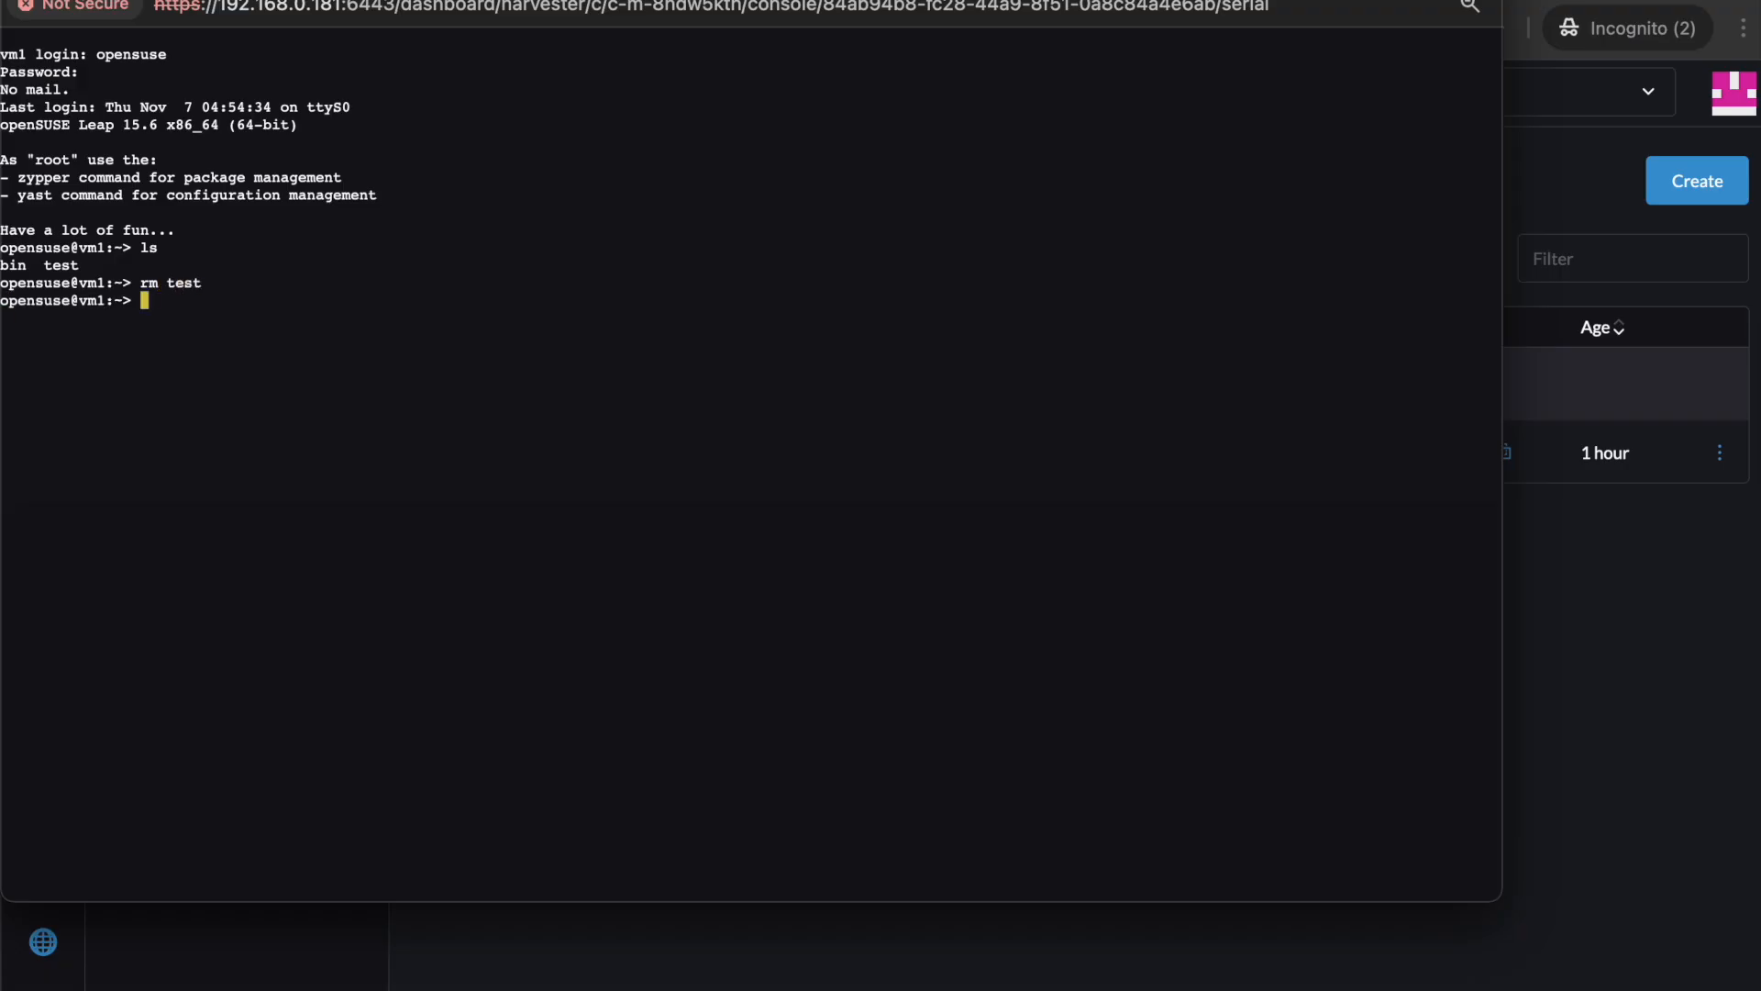
text(ddf)
text(if=/dev/)
text(random of=)
text(test bs)
text(=100M)
text( count=)
text(79)
key(Return)
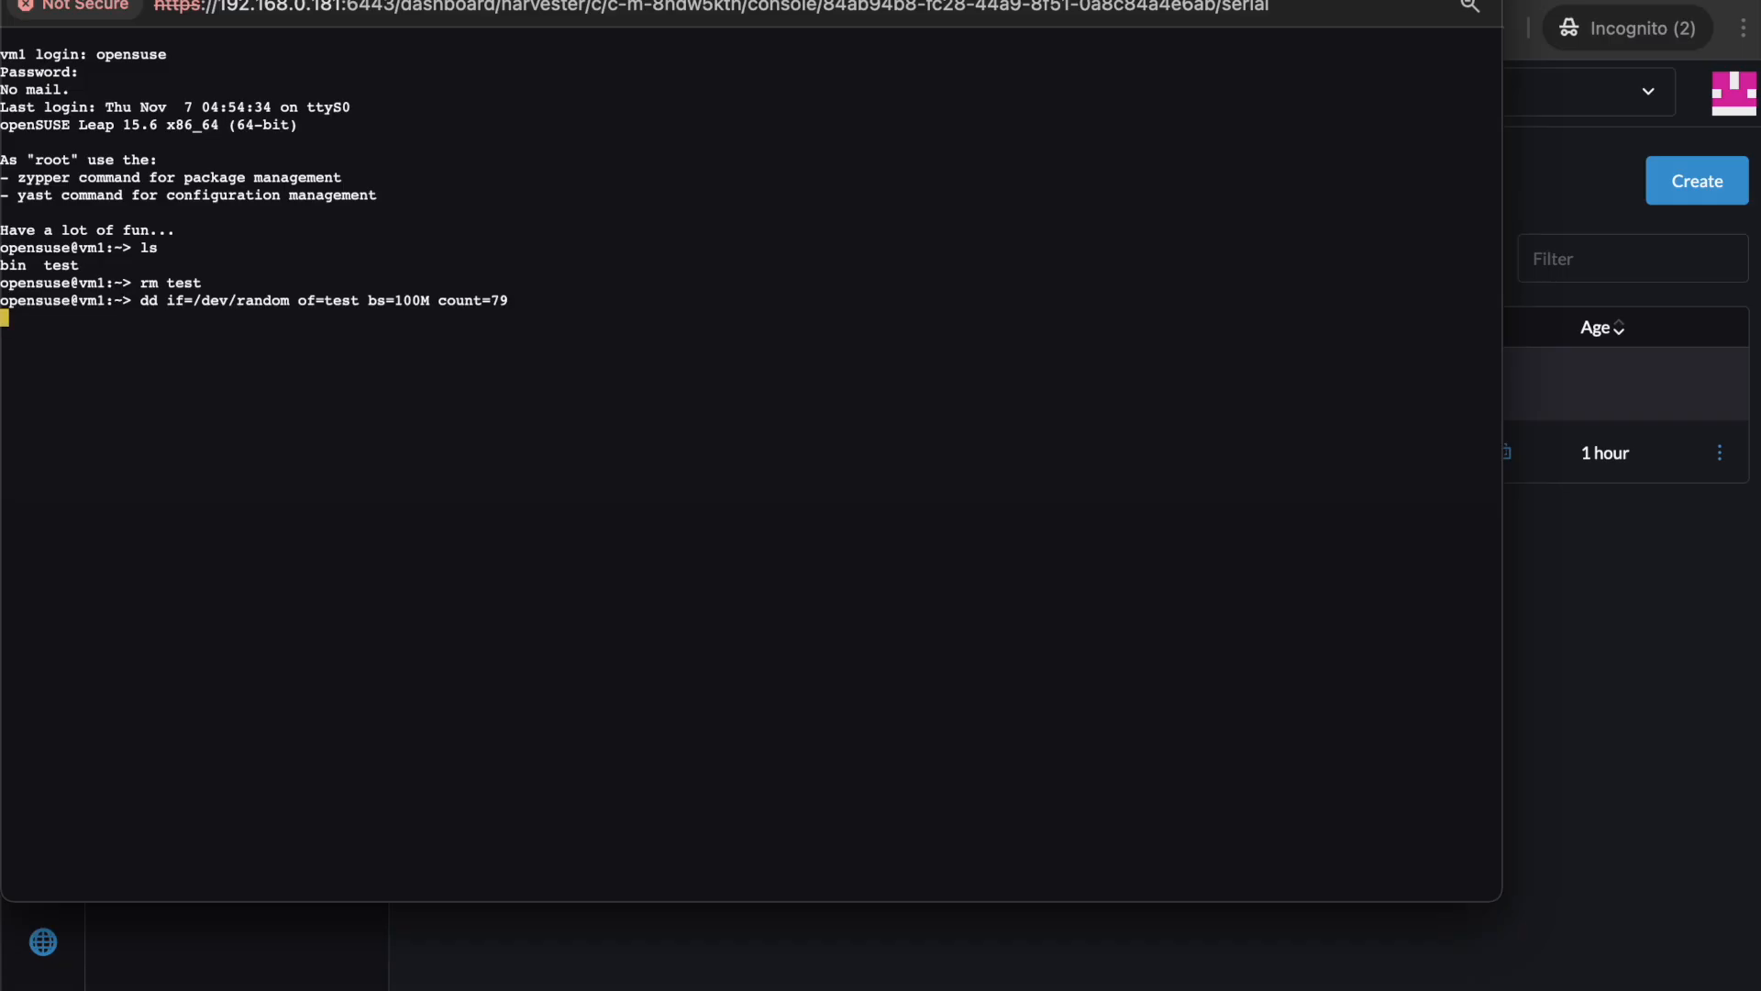
text(df -h)
key(Return)
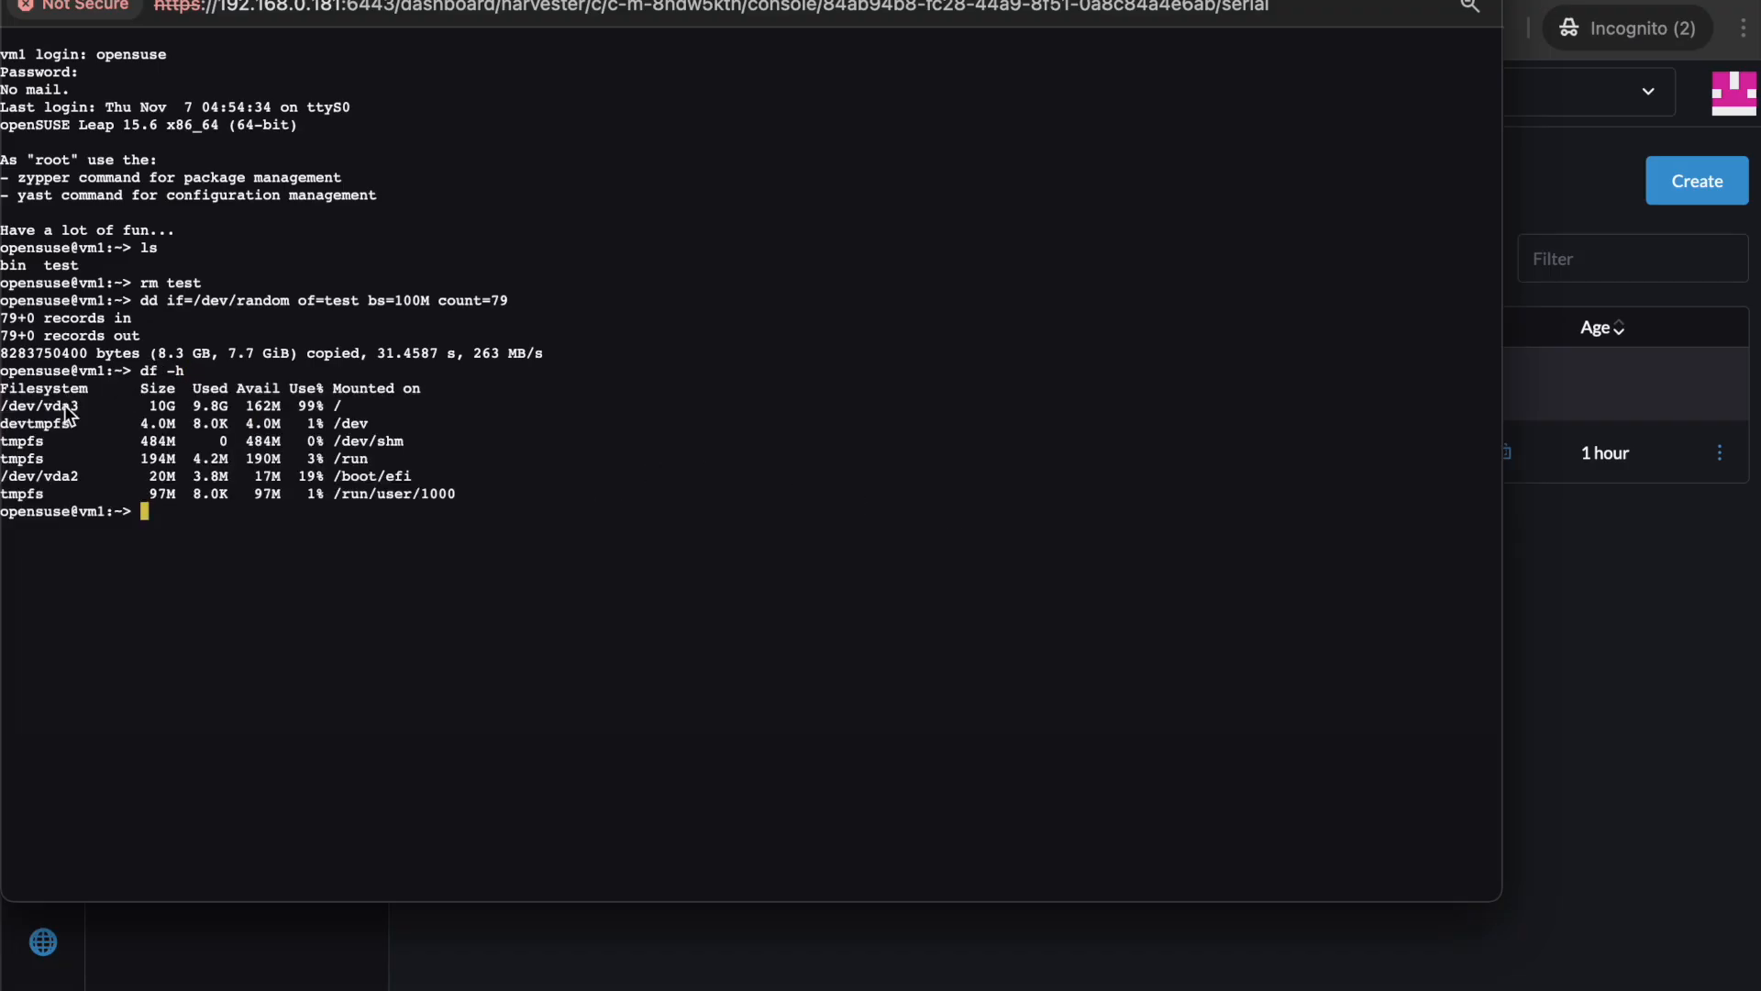
Review the 99% disk usage, then try to take backup b2 of vm1.
drag(150, 405, 428, 476)
click(415, 544)
click(1553, 716)
click(1720, 453)
click(1682, 626)
click(1021, 548)
text(b2)
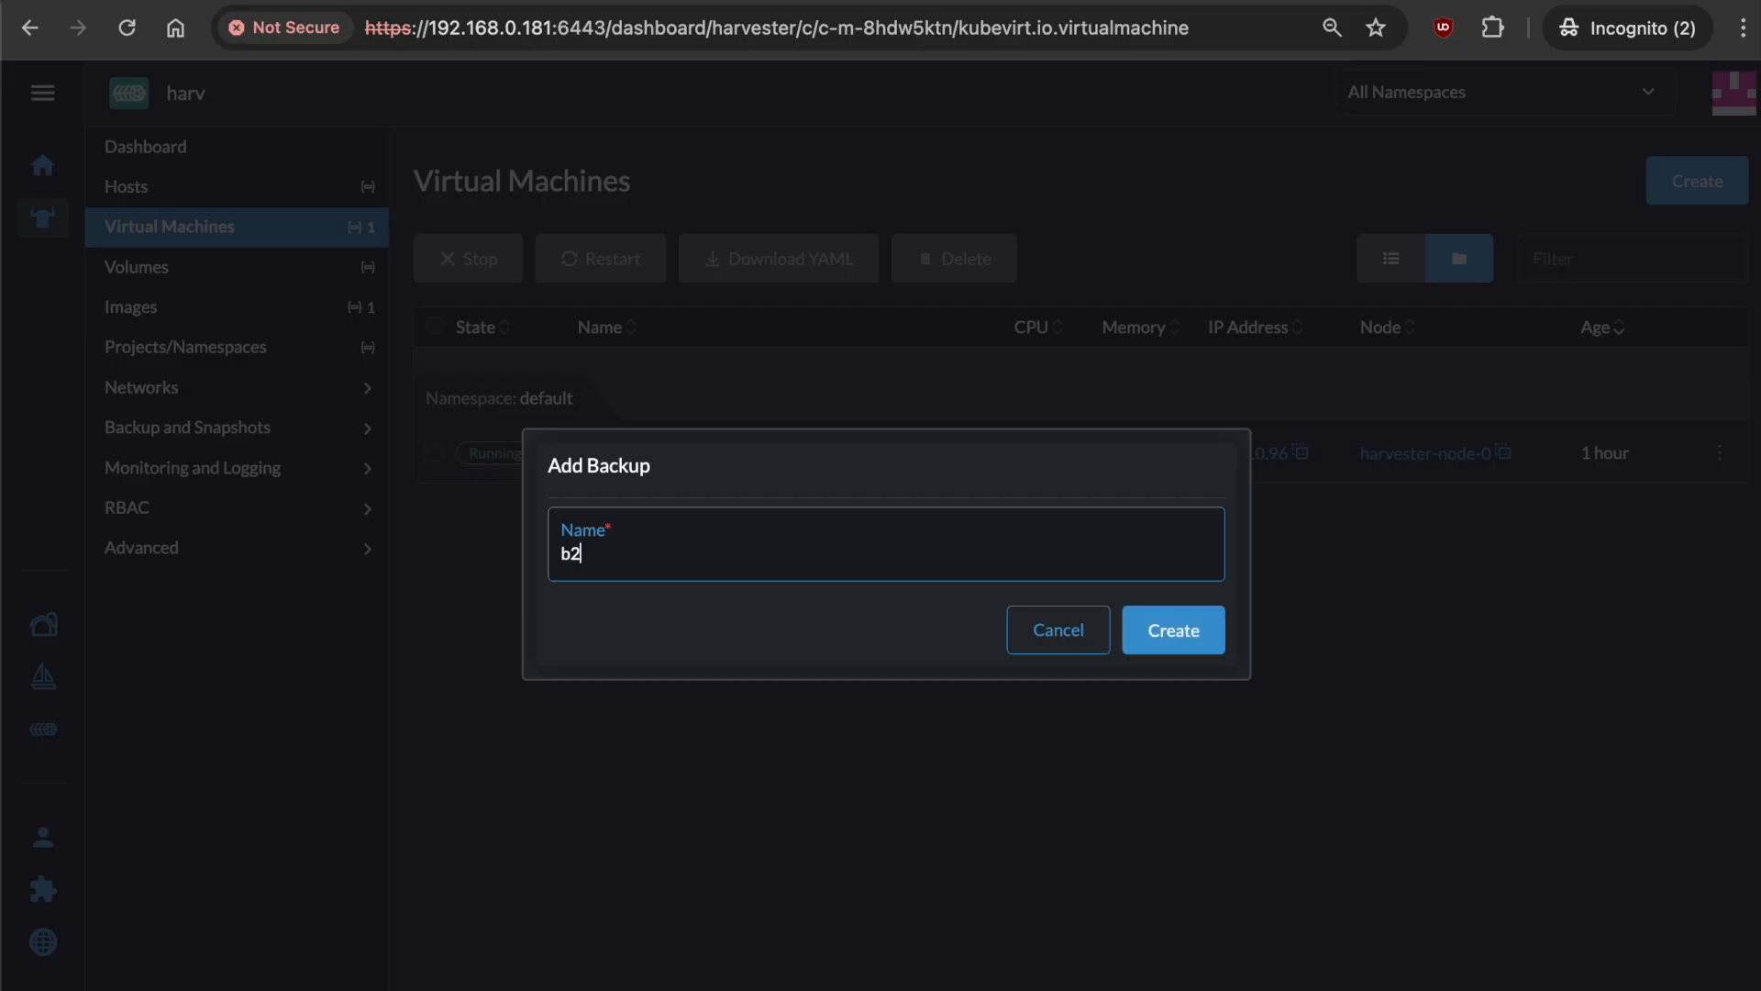
click(1202, 645)
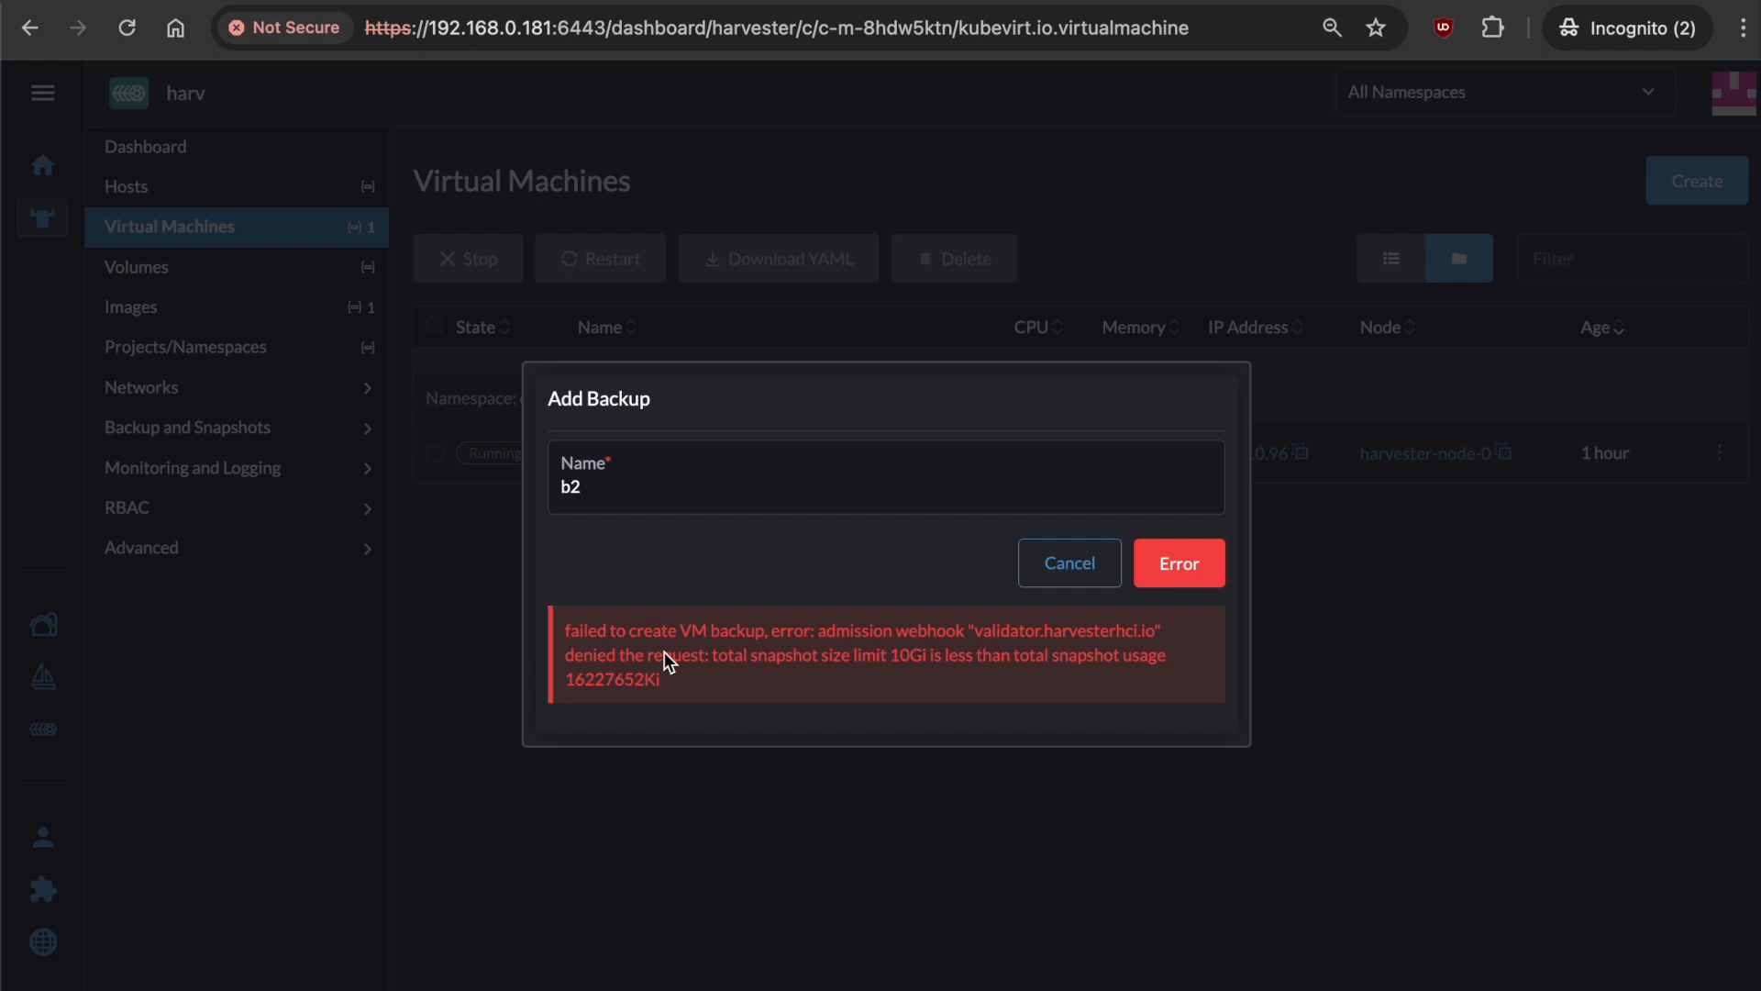
Read the error showing 16227652Ki usage exceeds the 10Gi limit, and cancel backup b2.
drag(719, 663, 928, 664)
click(972, 661)
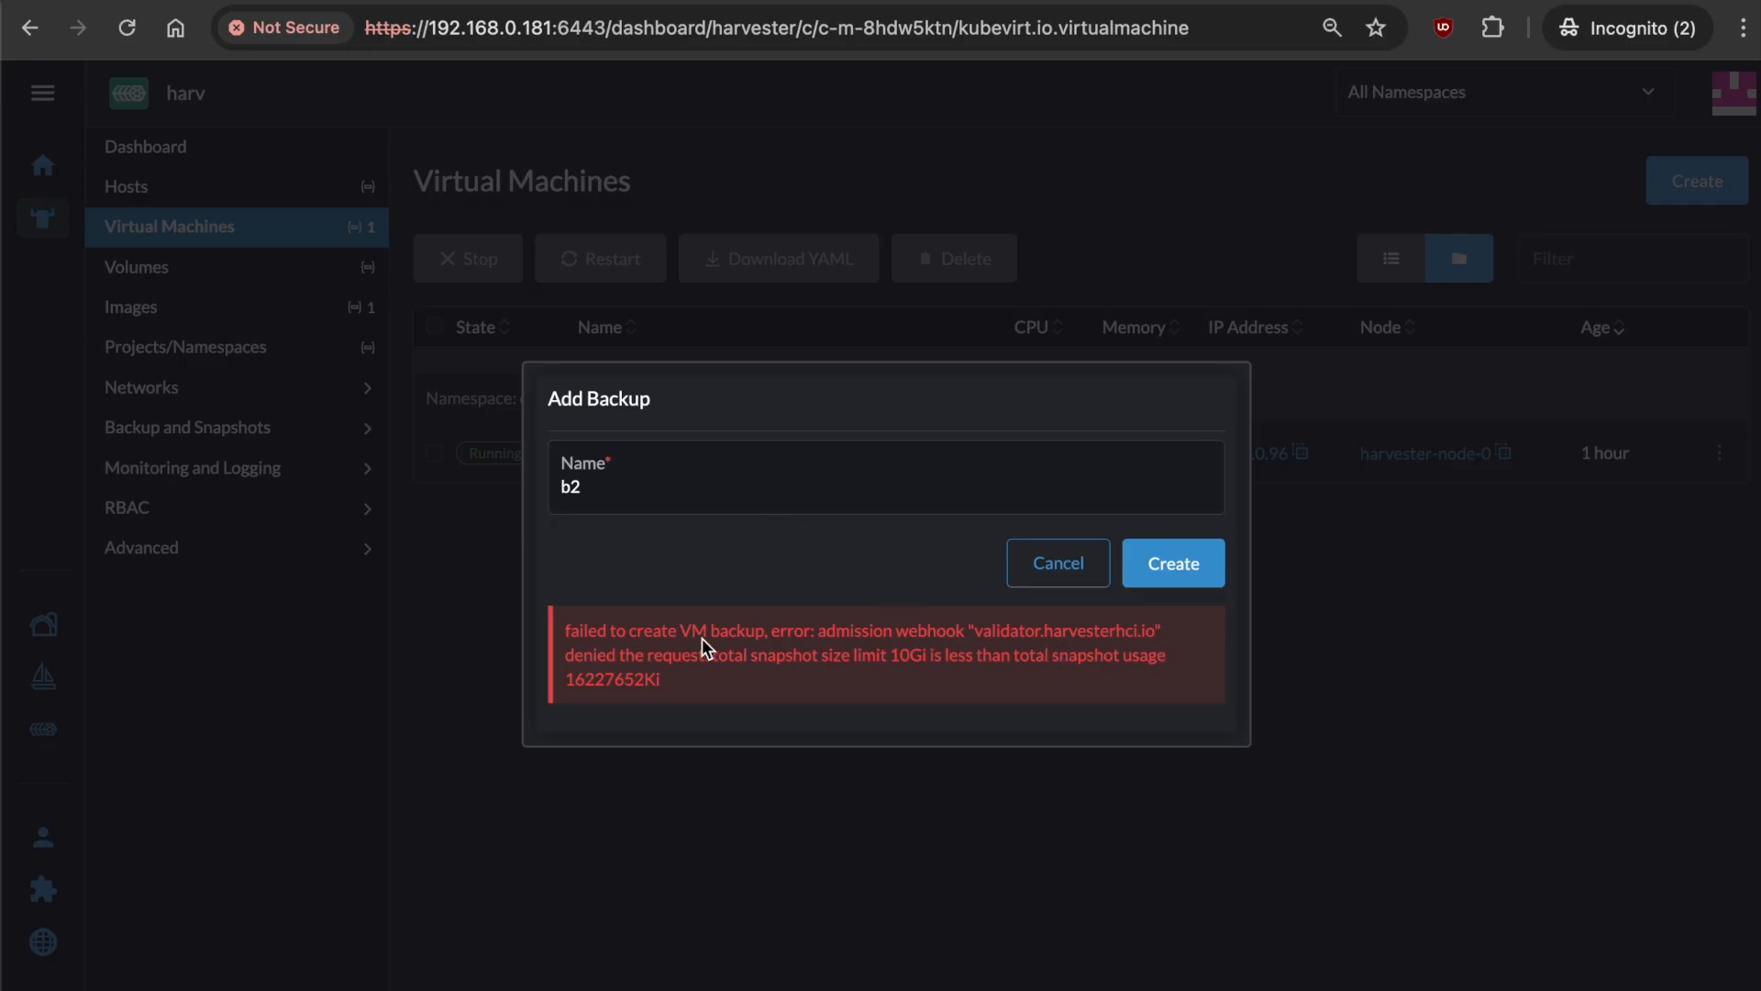
double_click(580, 675)
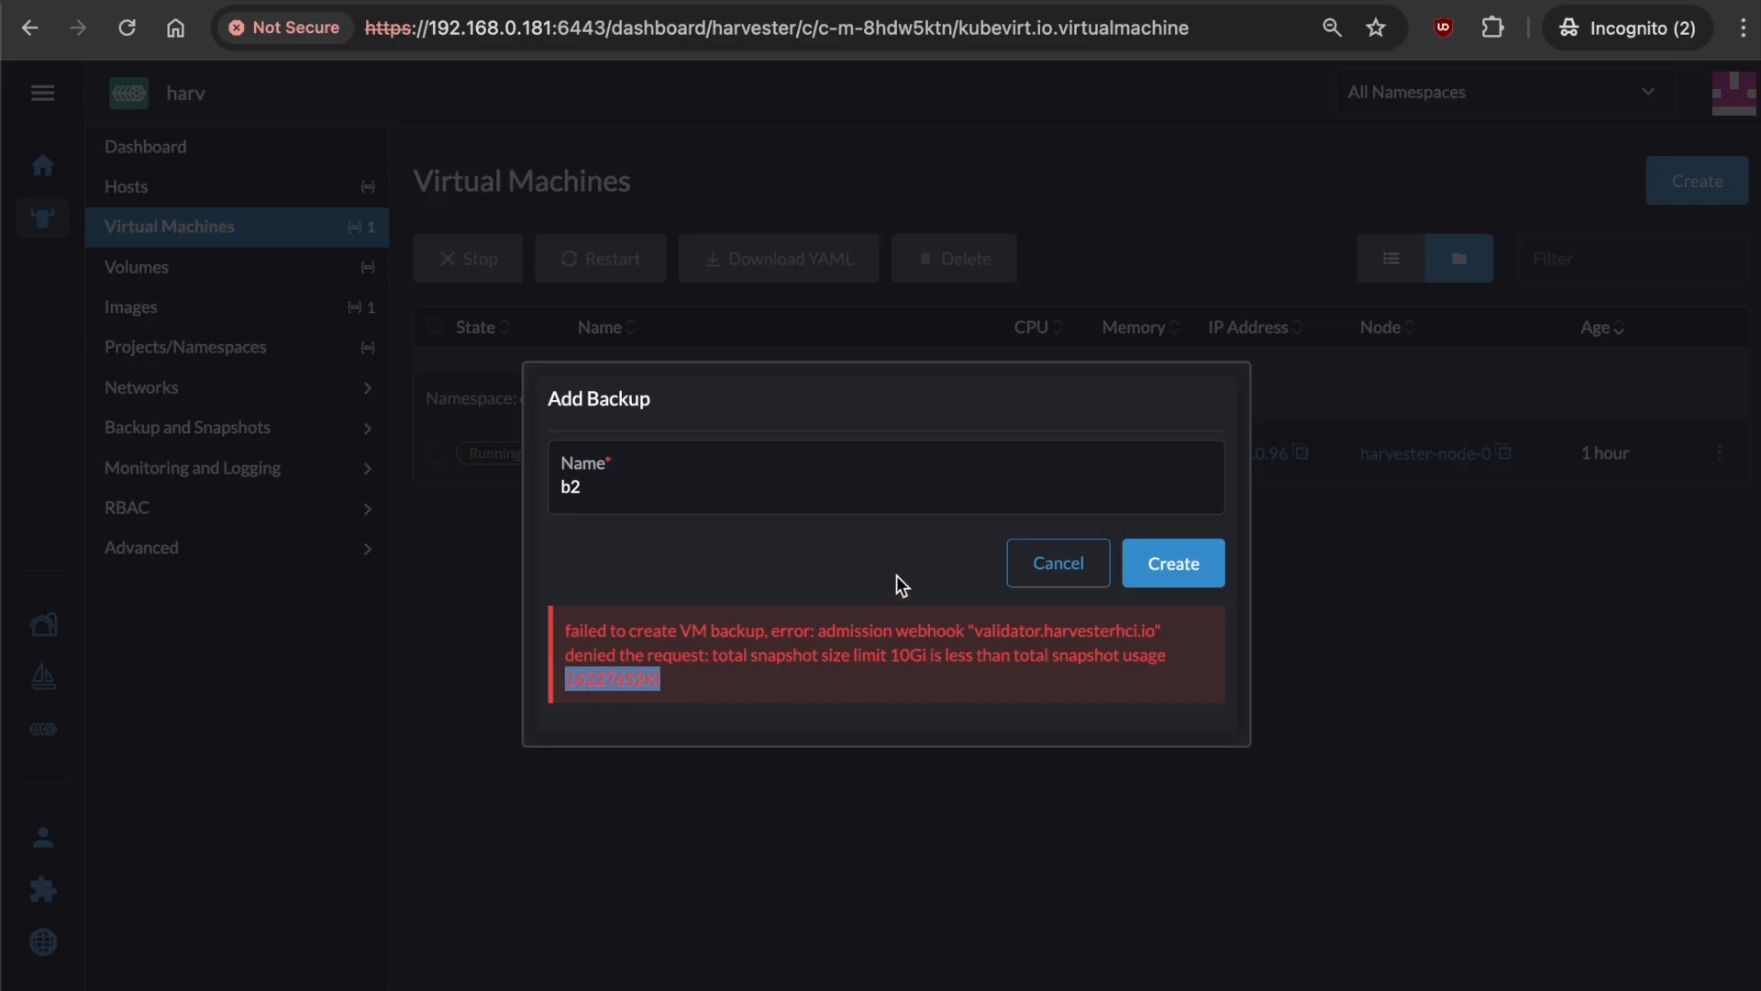
click(923, 590)
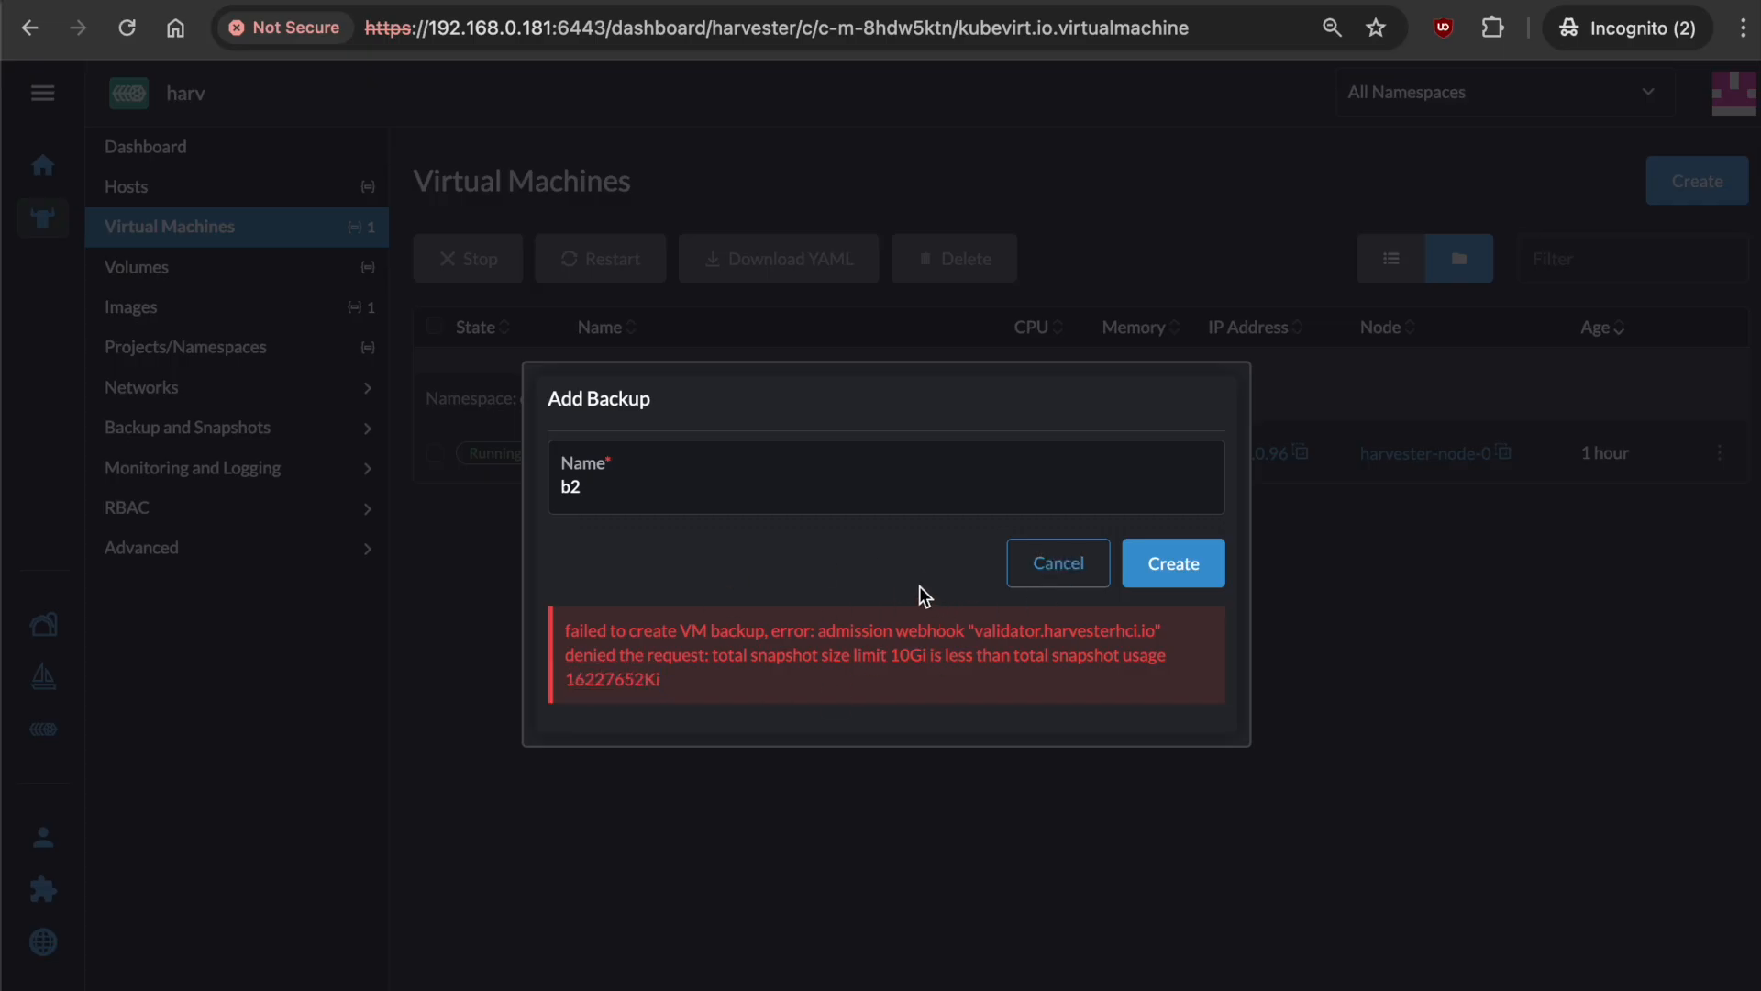
click(1073, 579)
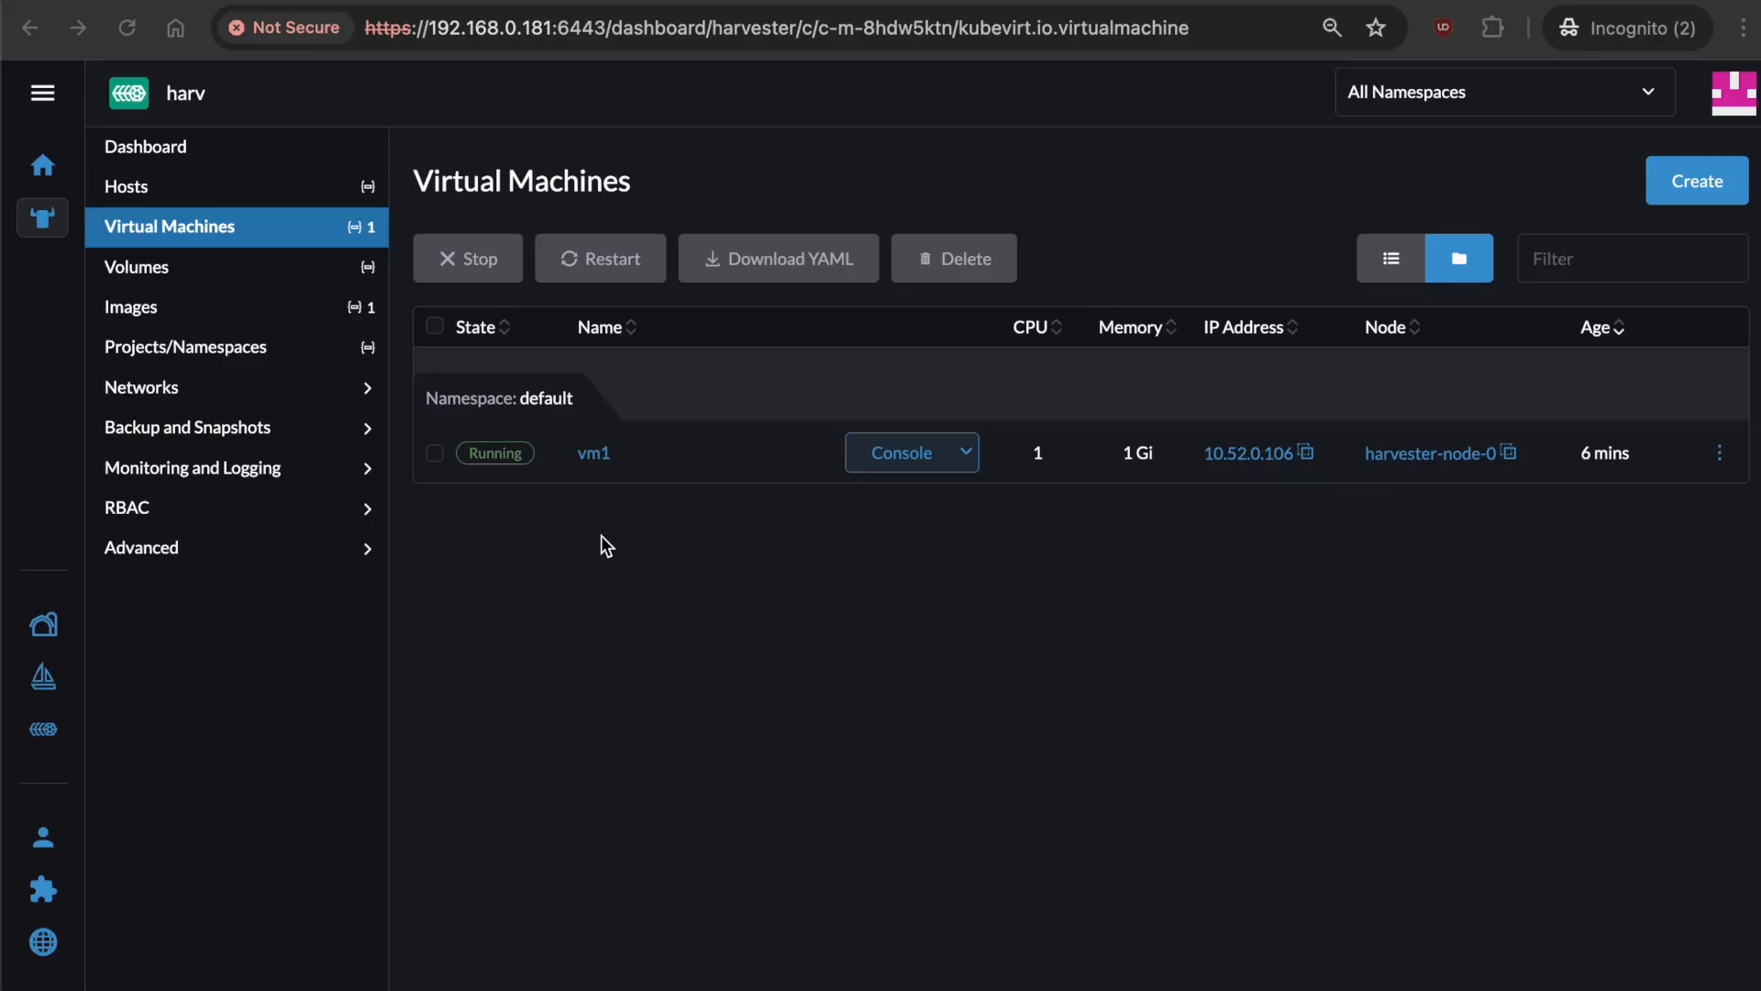
Set the default namespace's Total Snapshot Size quota to 30 Gi and save it.
click(265, 342)
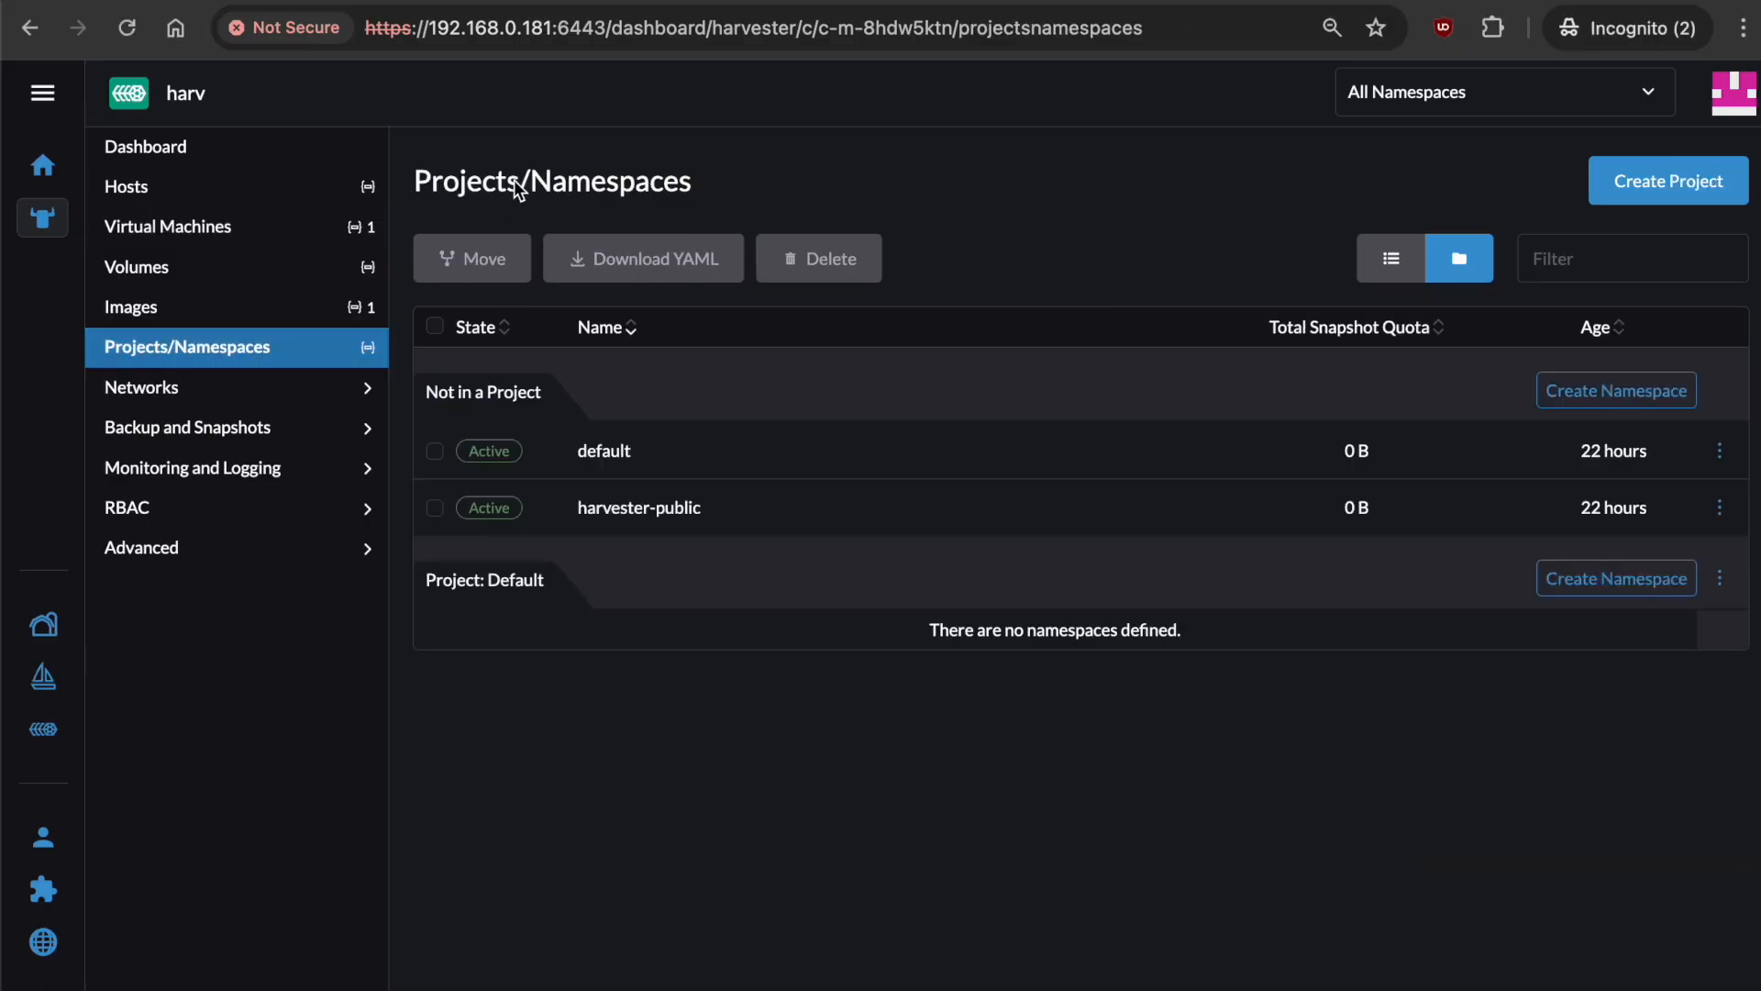
click(1719, 450)
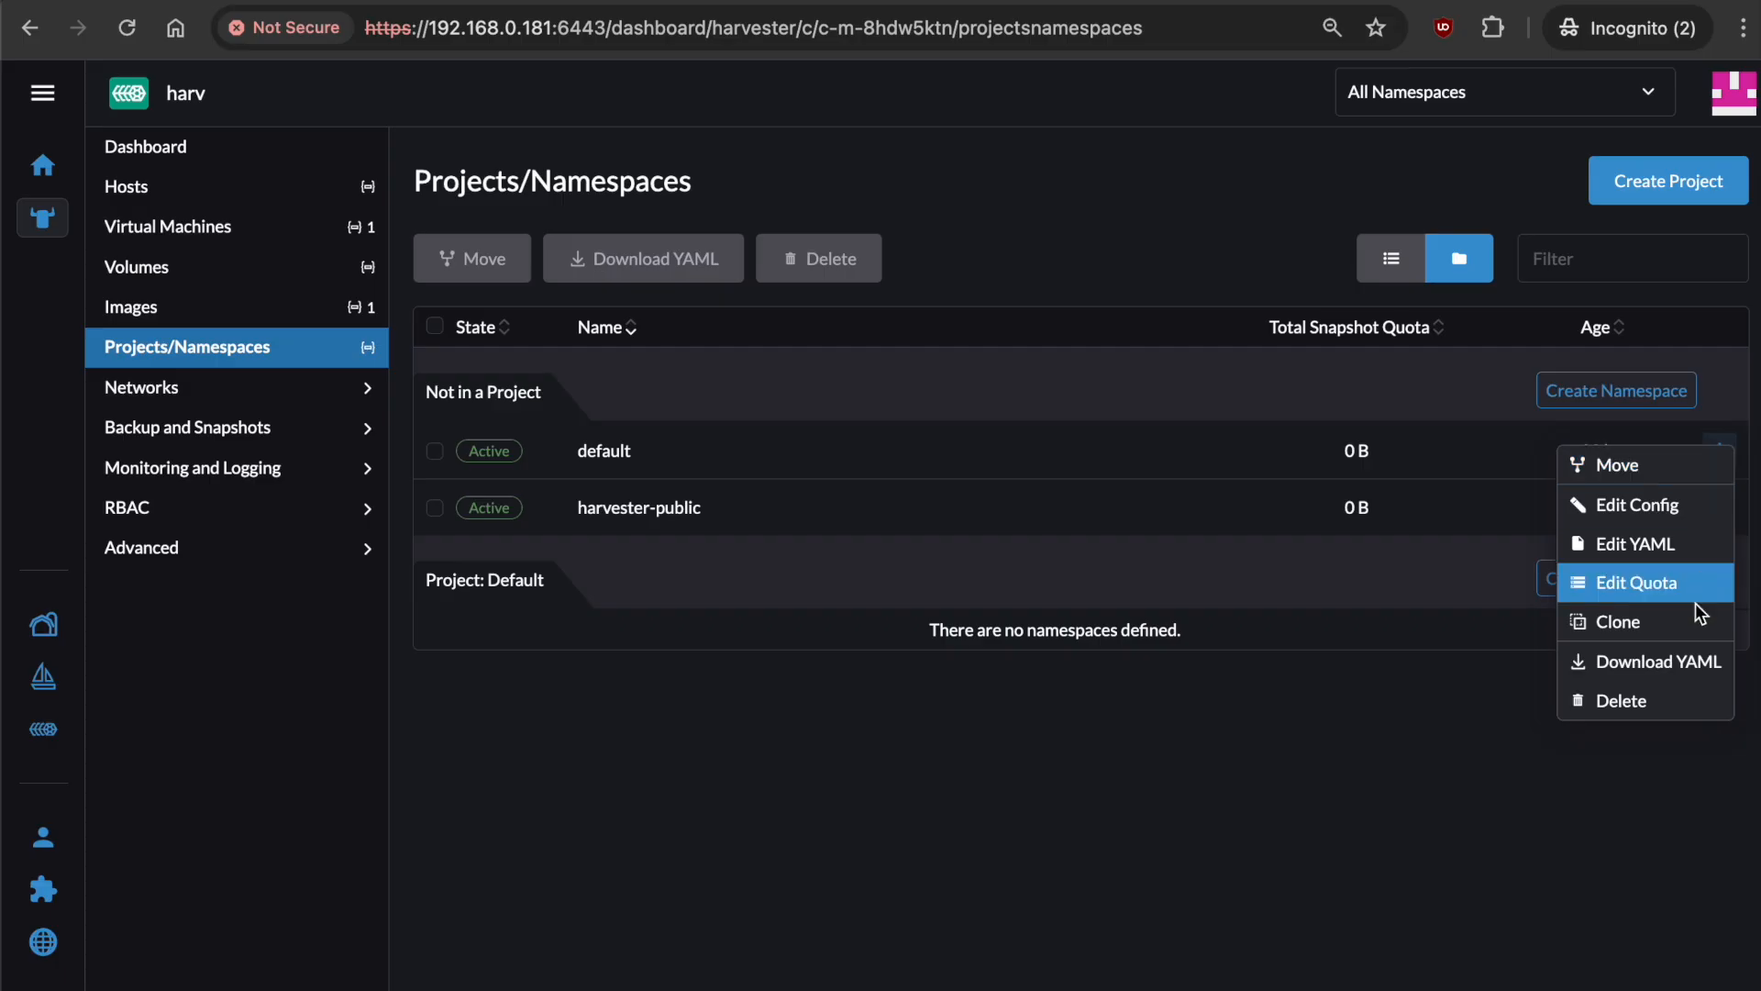
click(1697, 586)
click(837, 562)
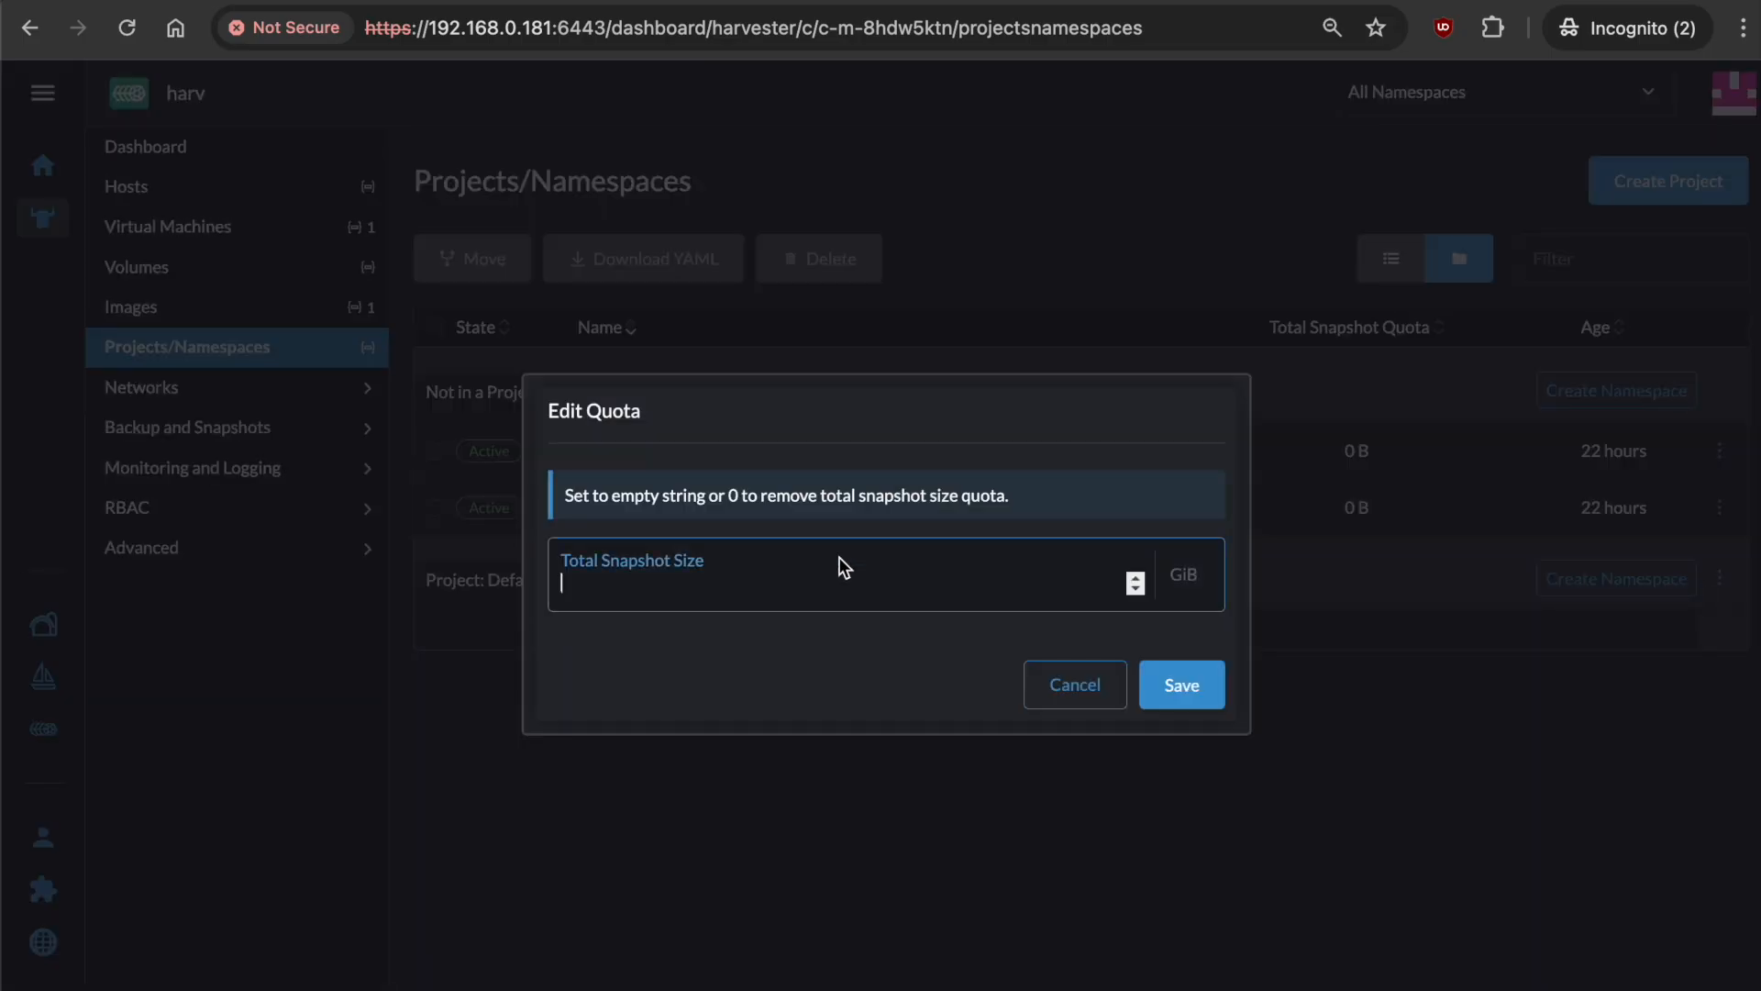
text(30)
click(1197, 686)
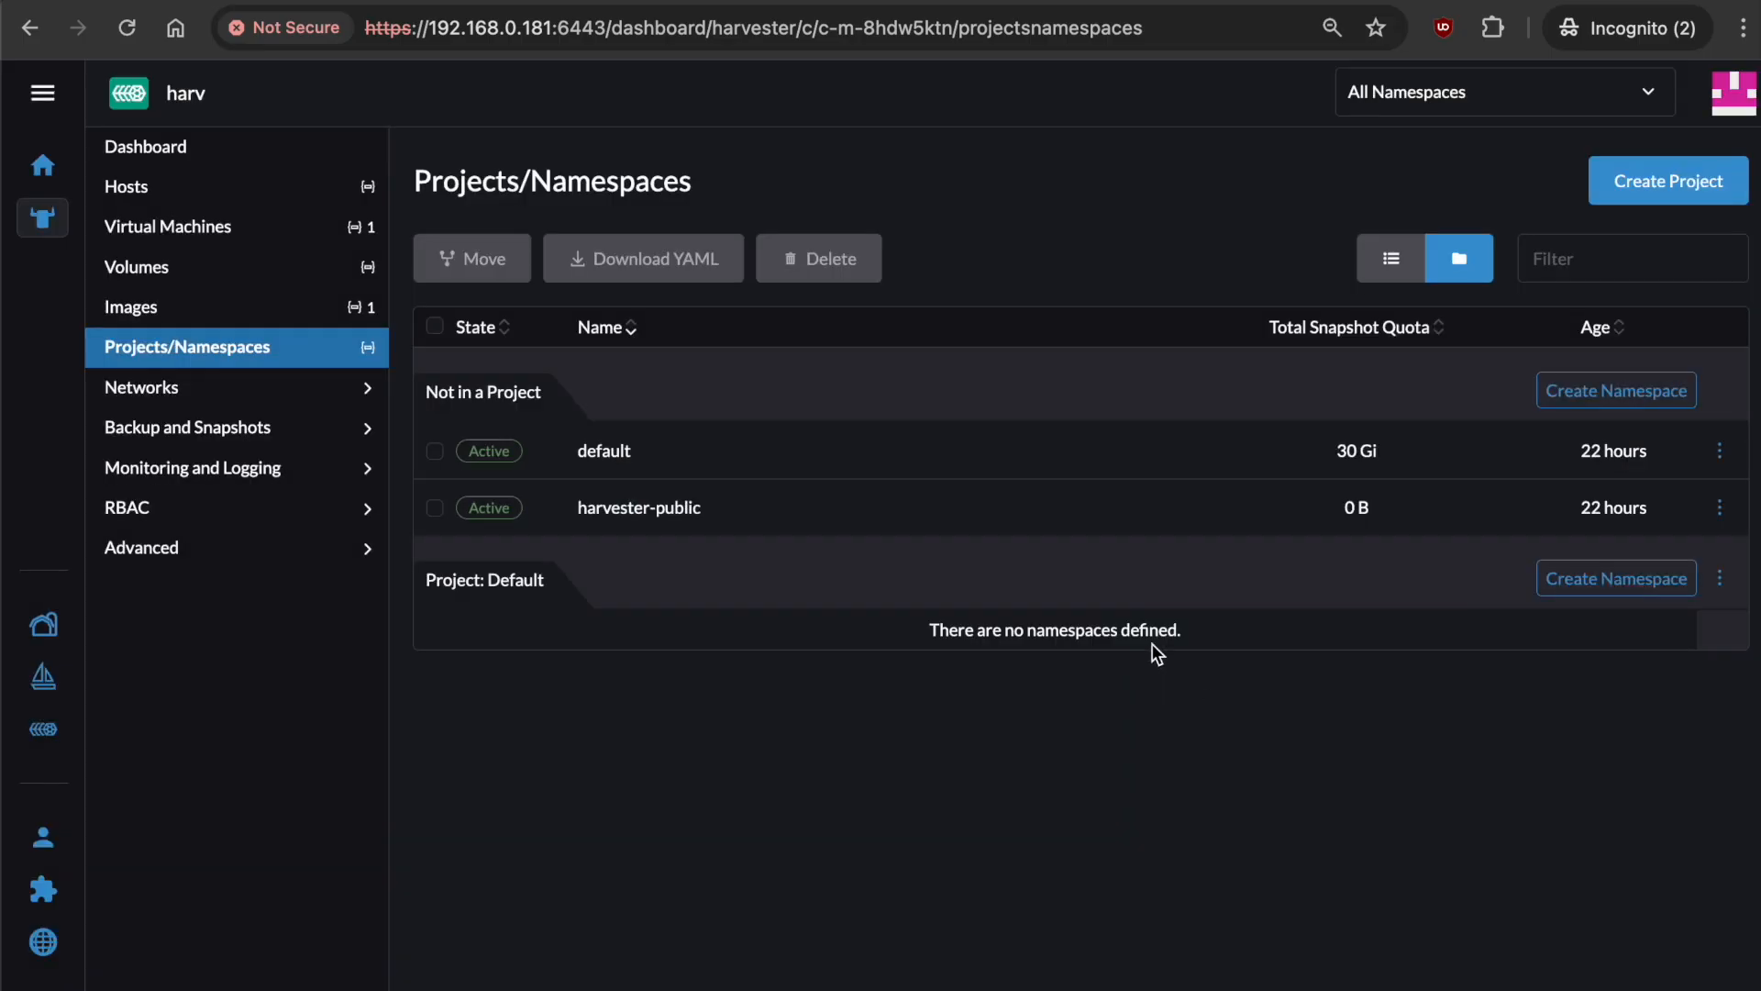
click(272, 273)
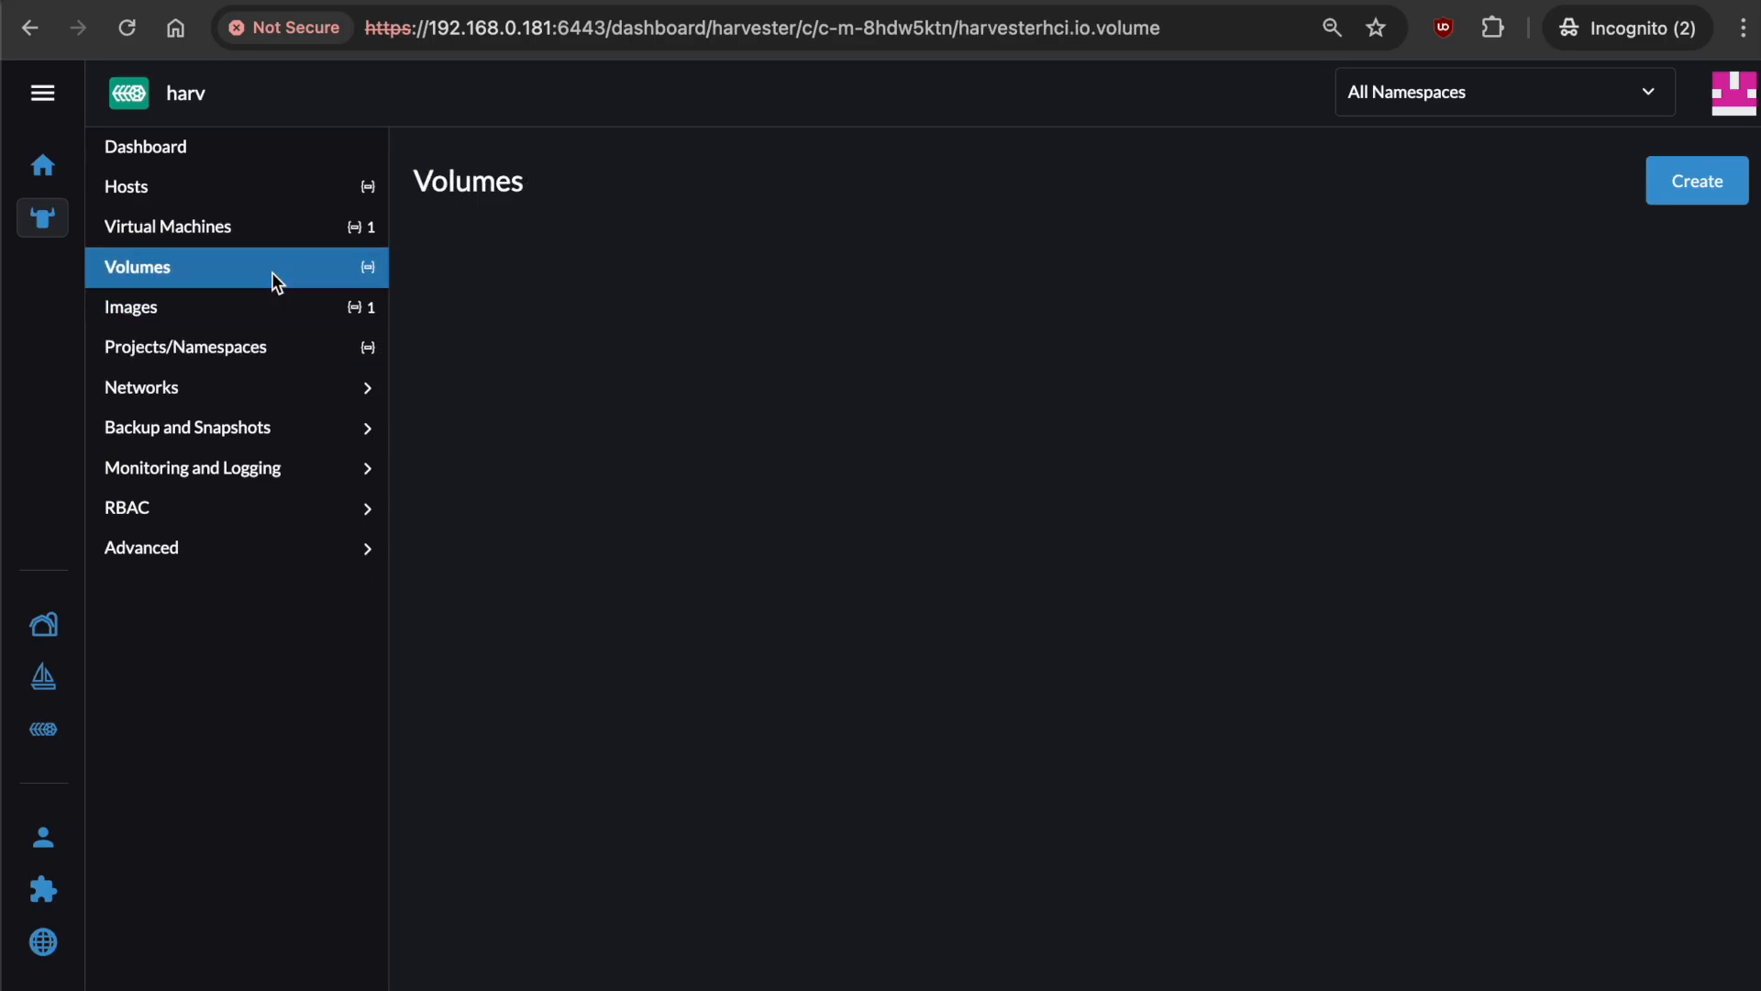
Create a volume named disk1 with a size of 10 Gi.
click(1712, 183)
text(disk1)
click(1039, 683)
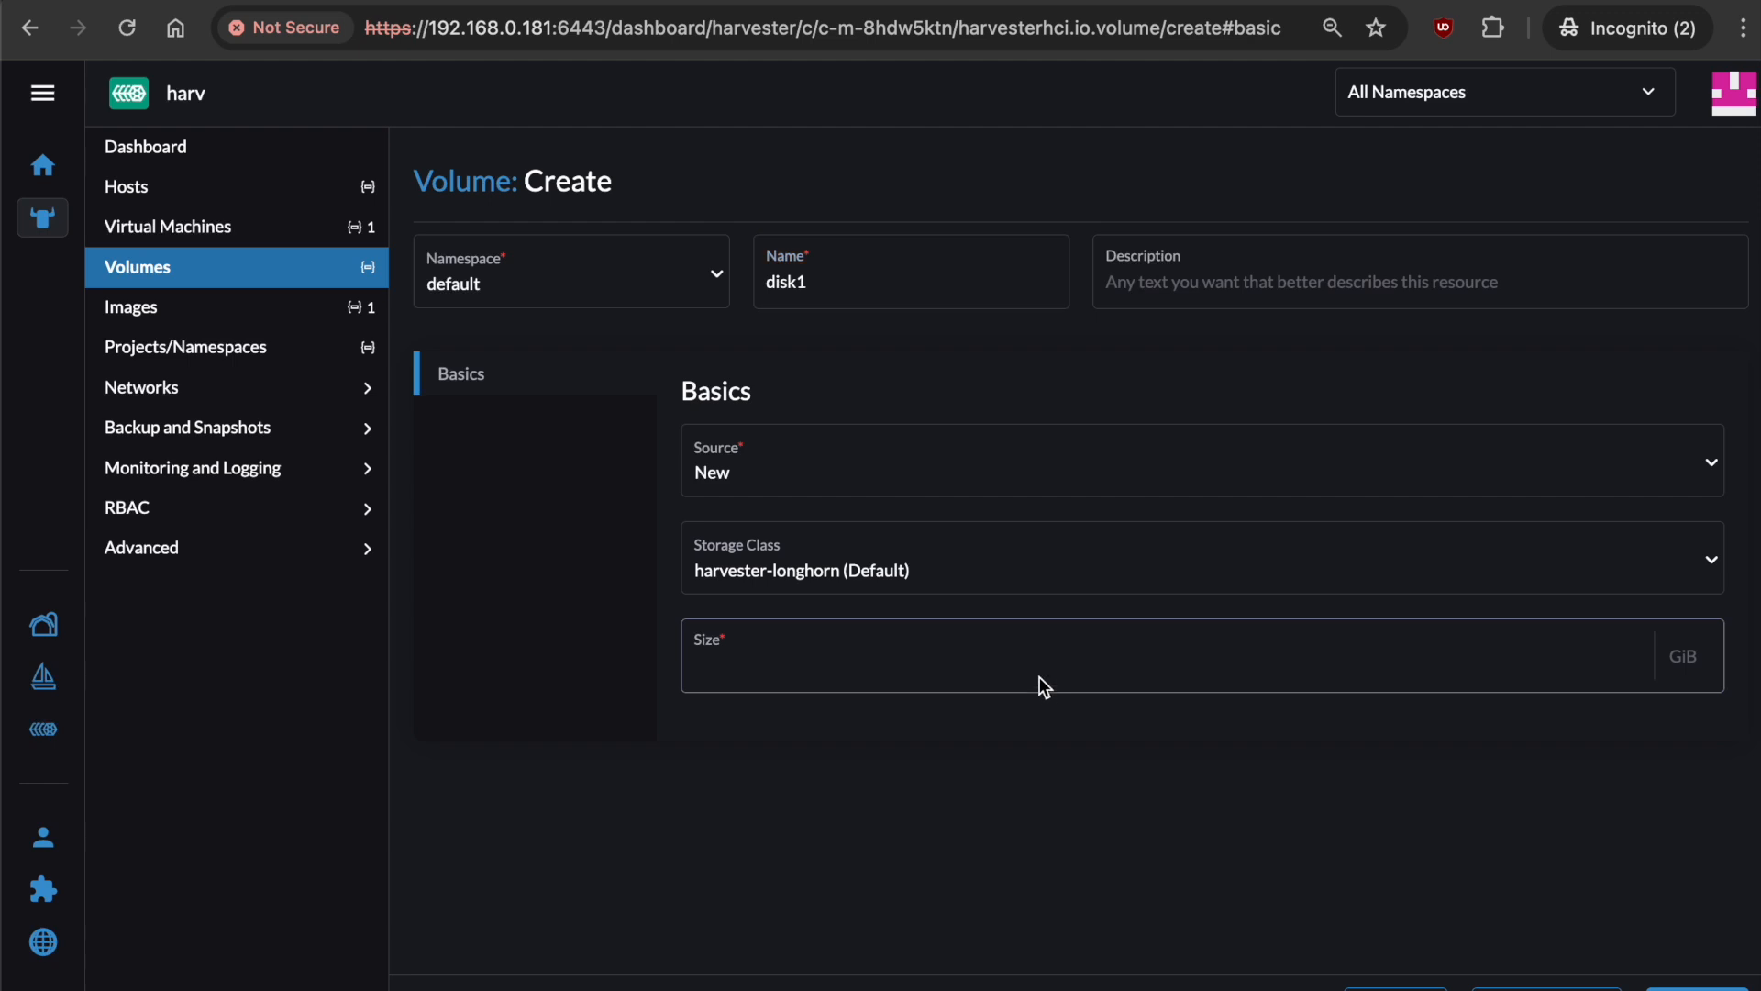
text(10)
key(Return)
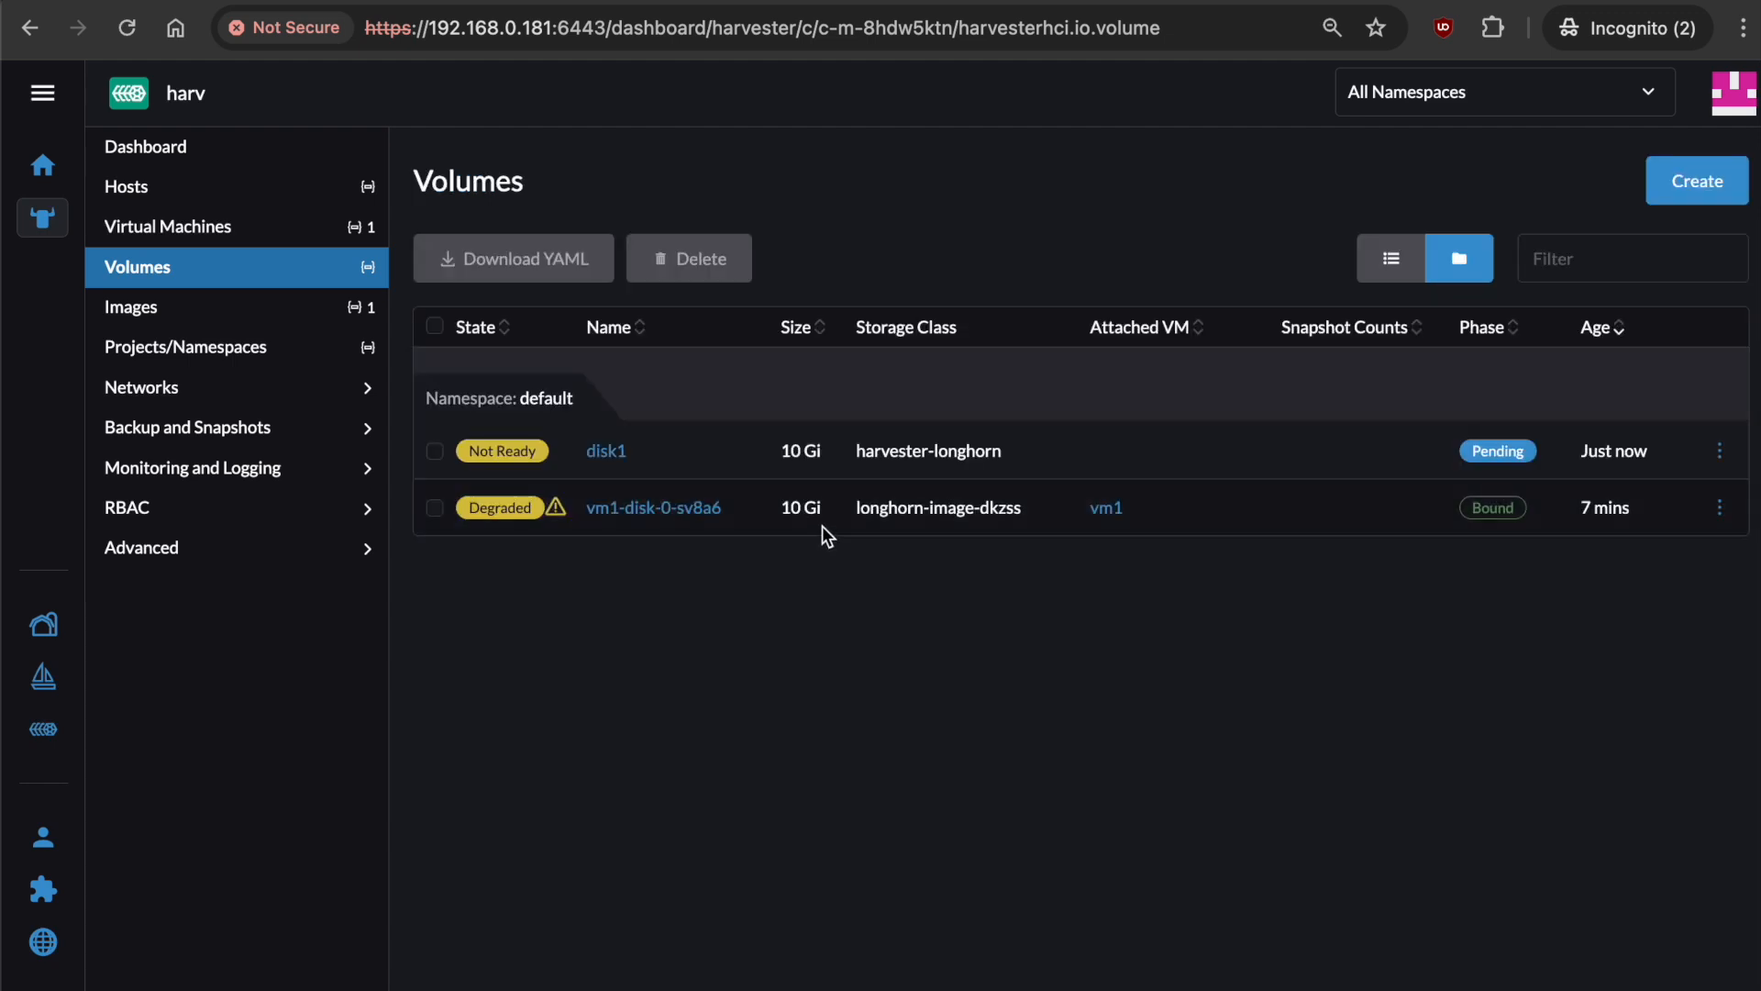
Change vm1's Total Snapshot Size quota from 10 to 0 and save it.
click(305, 236)
click(1718, 454)
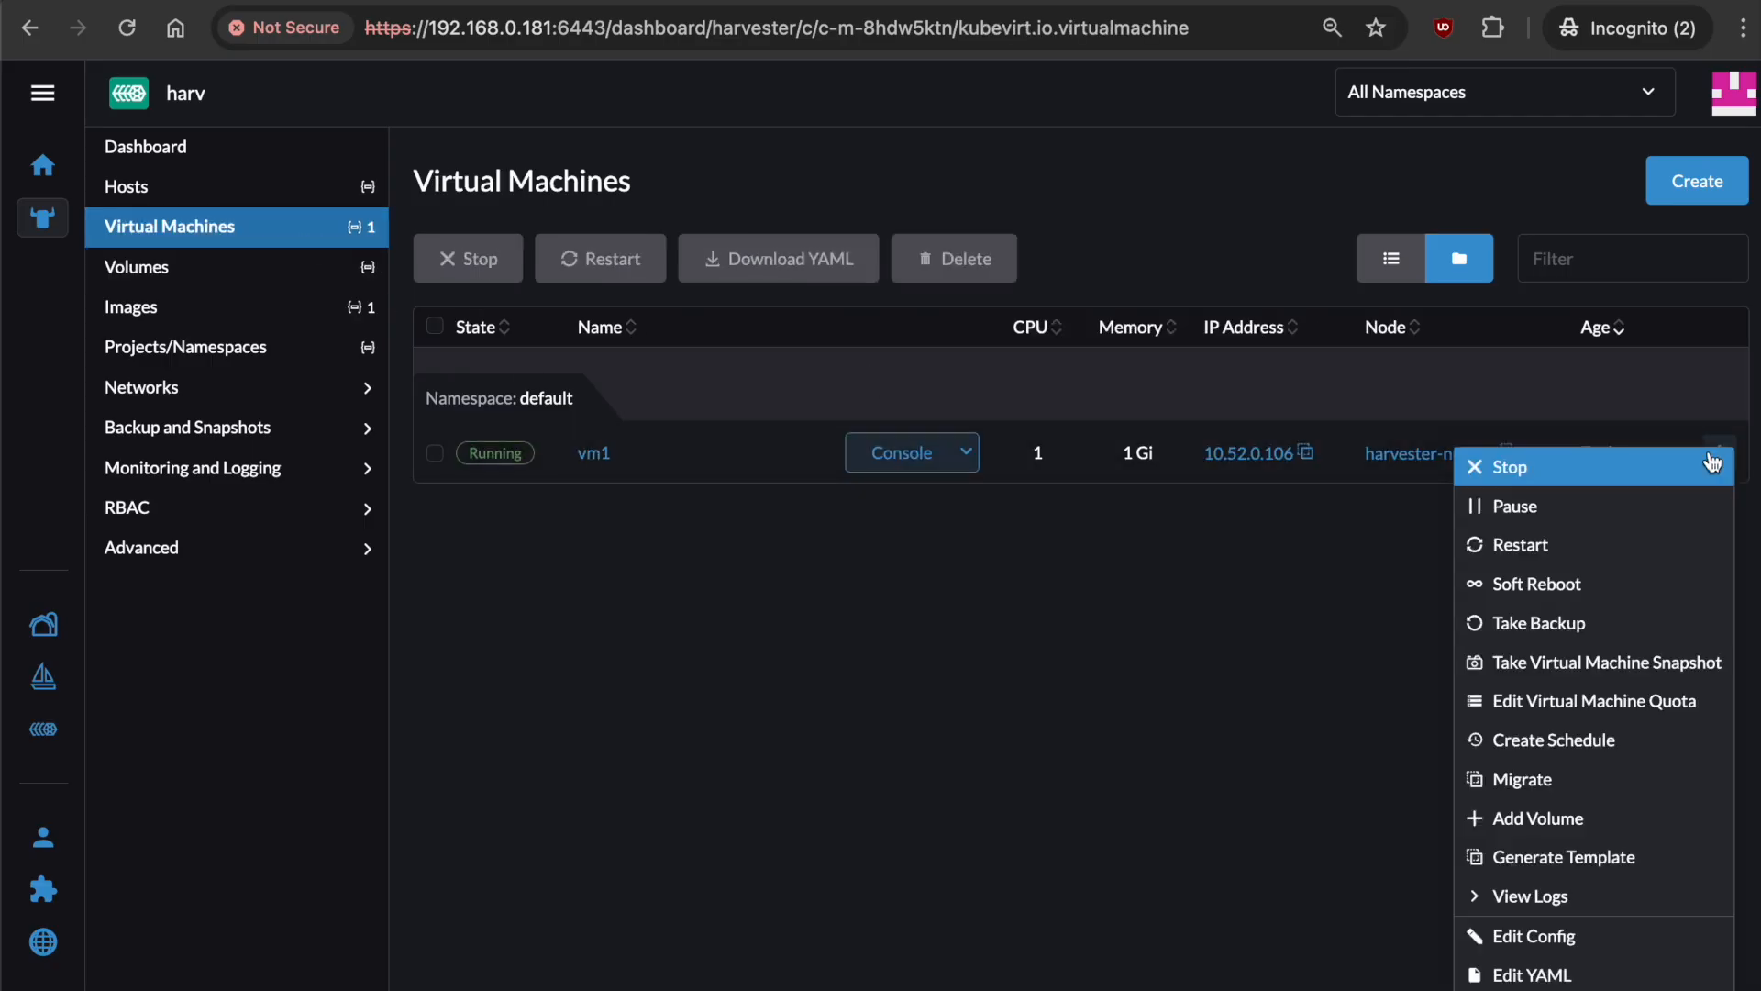
click(1668, 704)
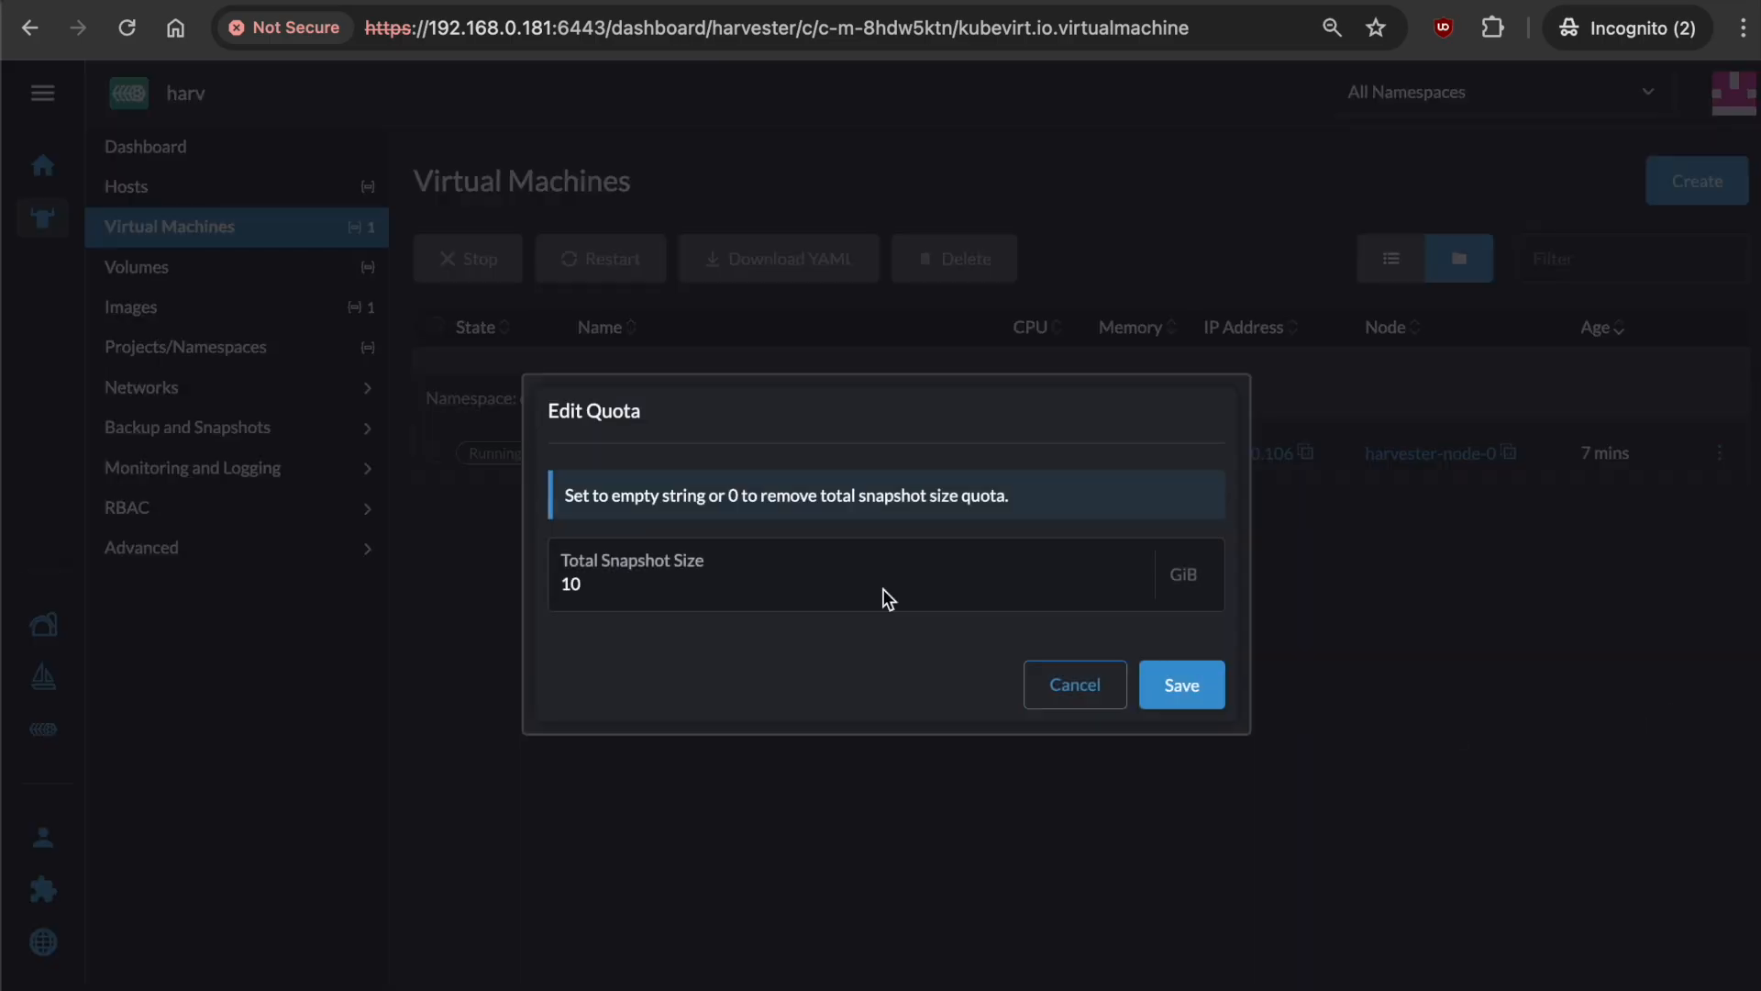
click(800, 569)
key(ctrl+a)
text(0)
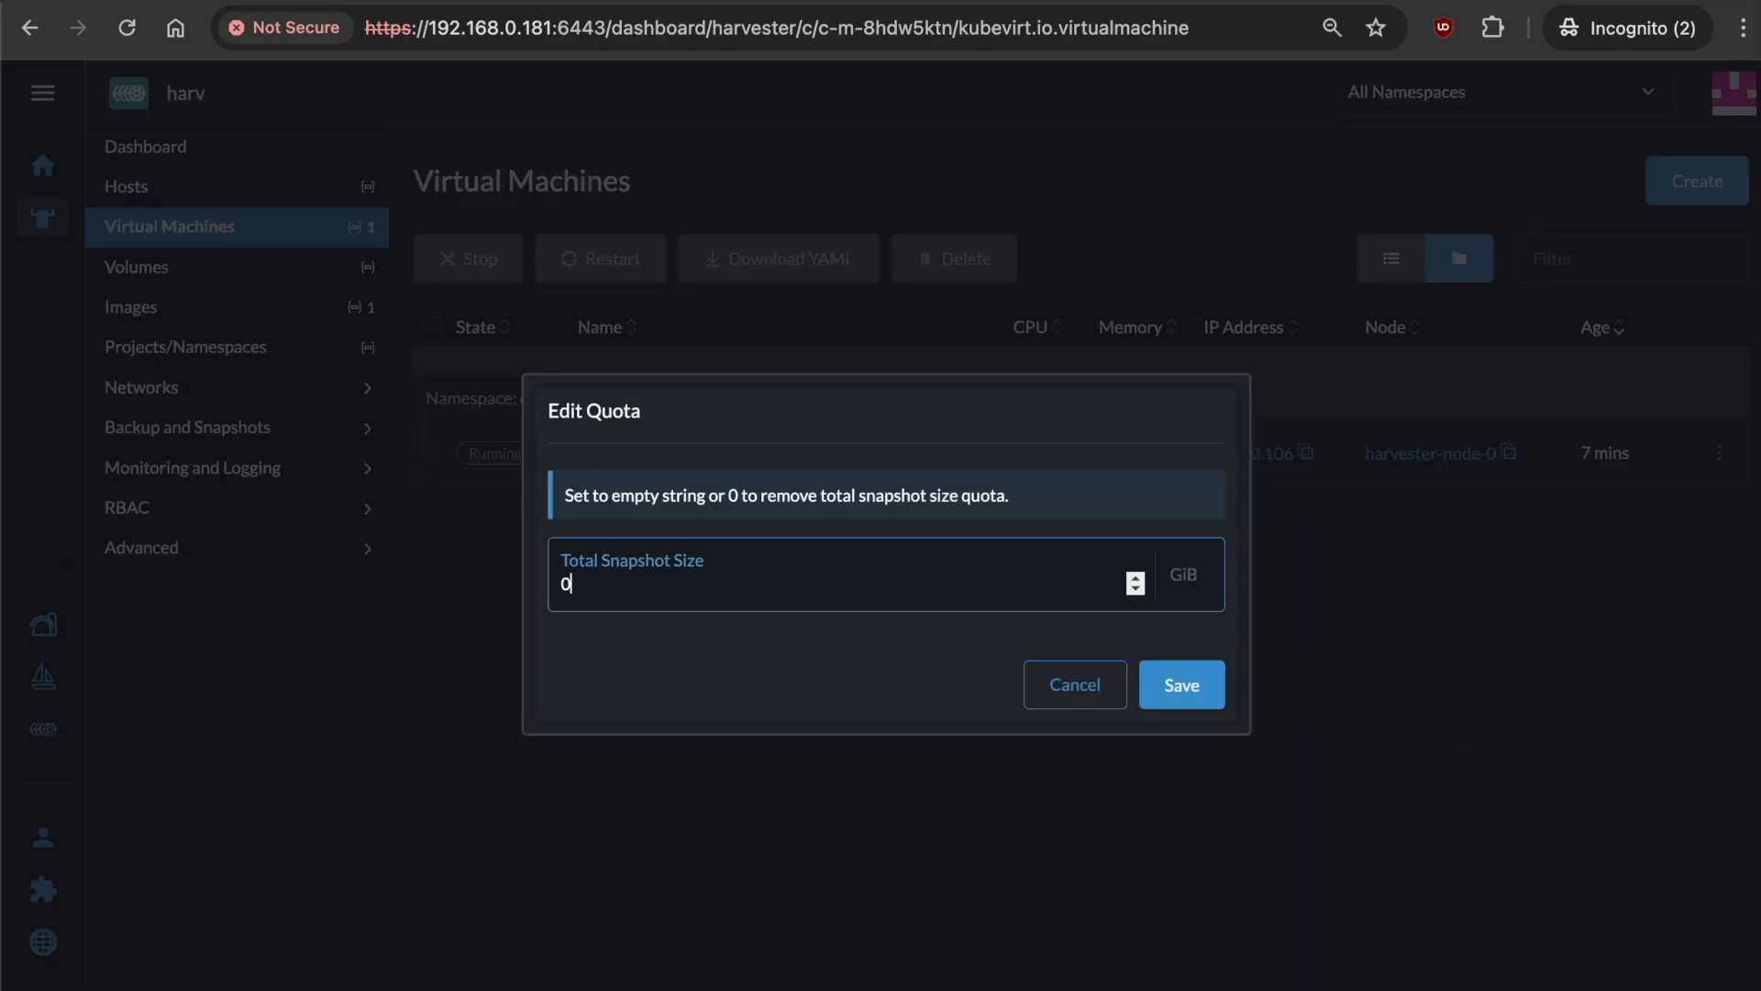
click(1182, 686)
Attach the existing disk1 volume to vm1 as disk1 and apply it.
click(1714, 449)
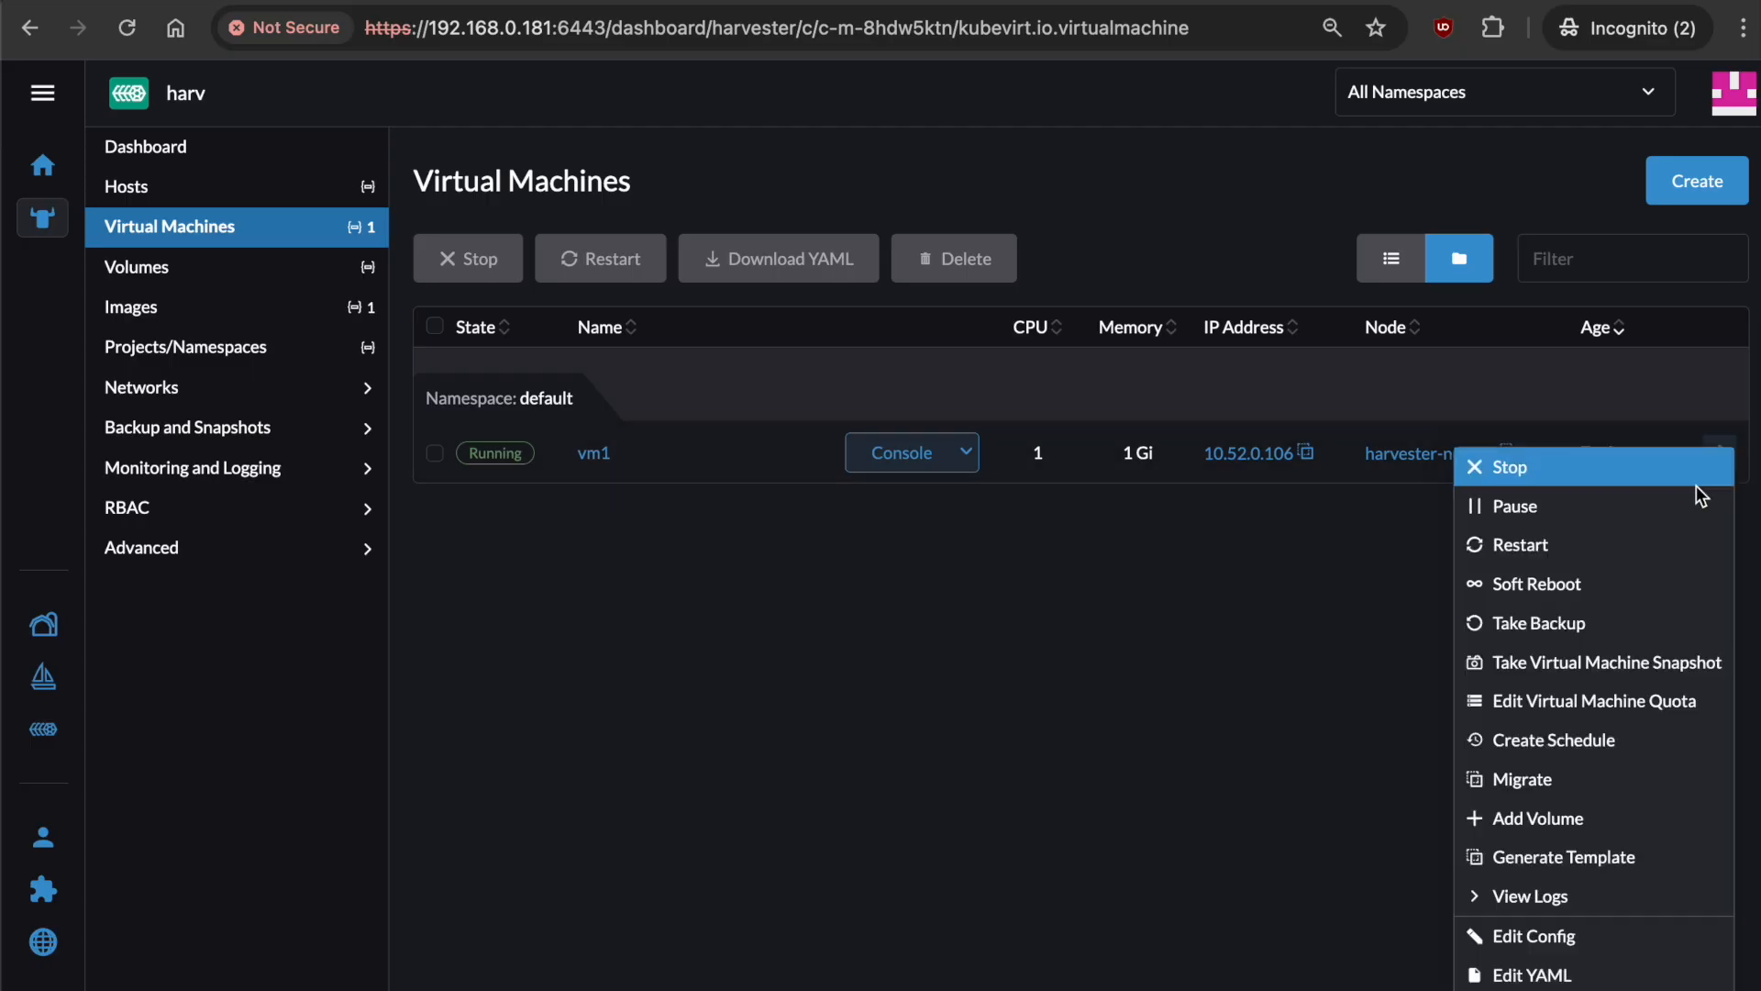
click(1668, 826)
click(974, 487)
text(disk1)
click(1026, 589)
click(1011, 654)
click(1167, 677)
click(918, 454)
In vm1's serial console, find the 10G sda disk with lsblk and format it ext4.
click(952, 524)
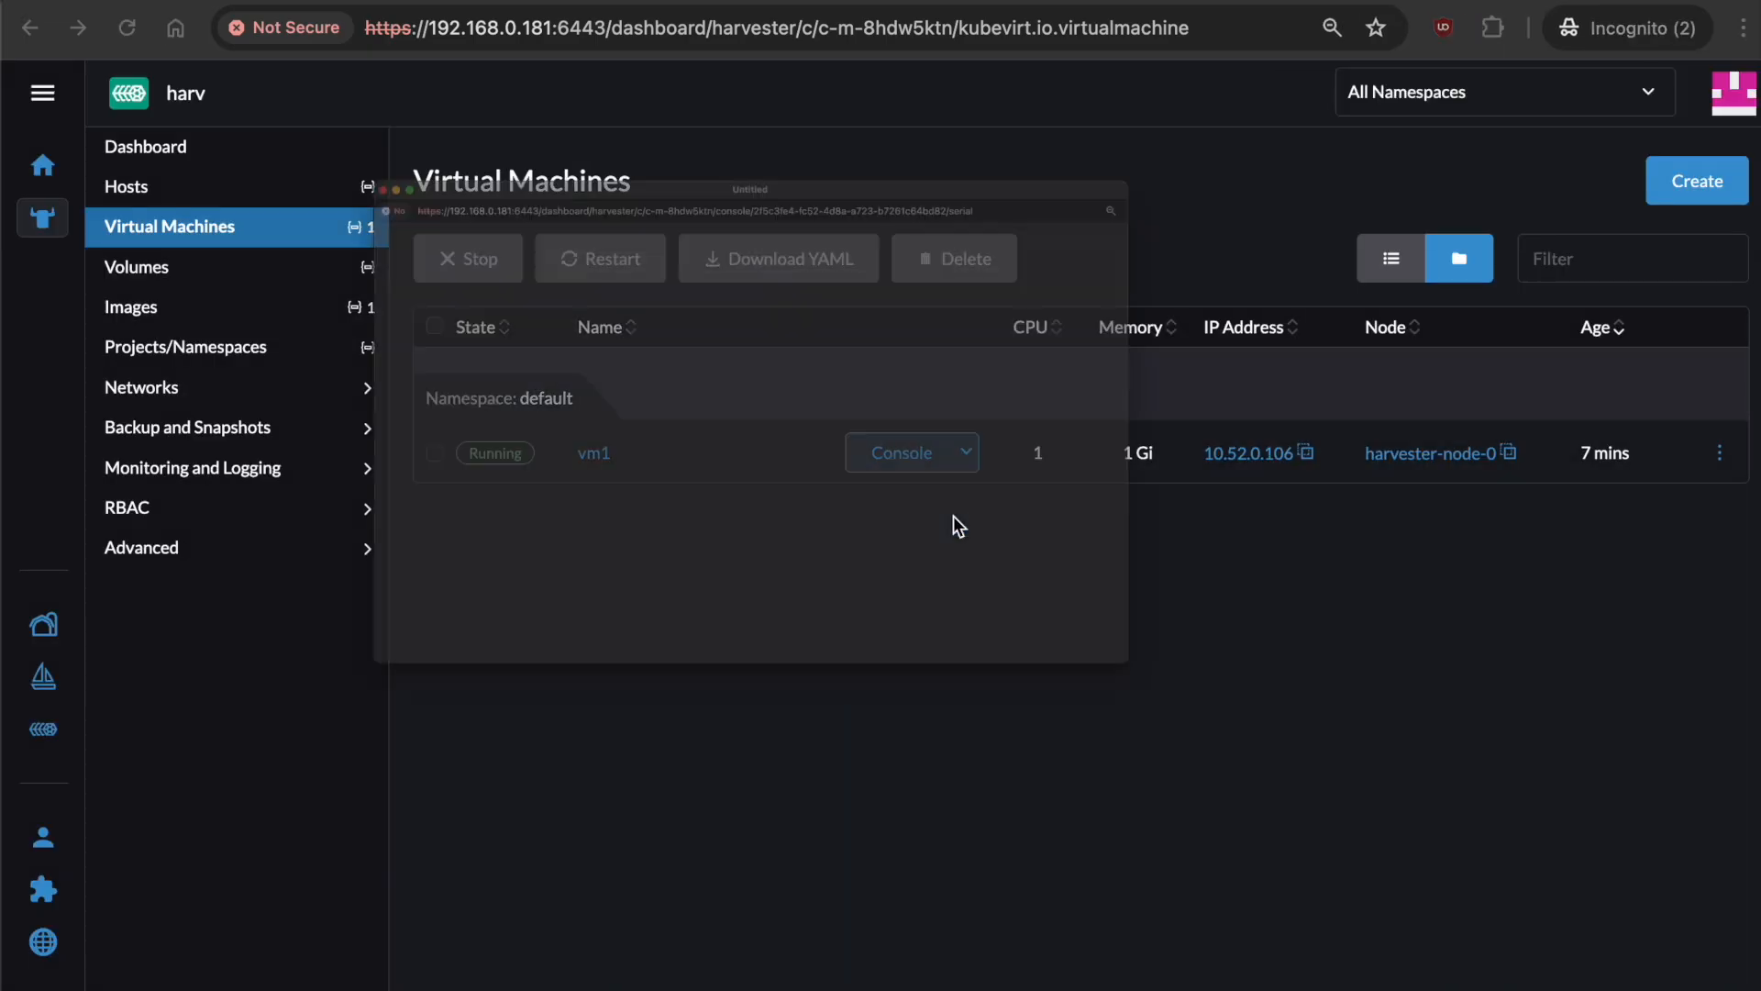
text(lsblk)
key(Return)
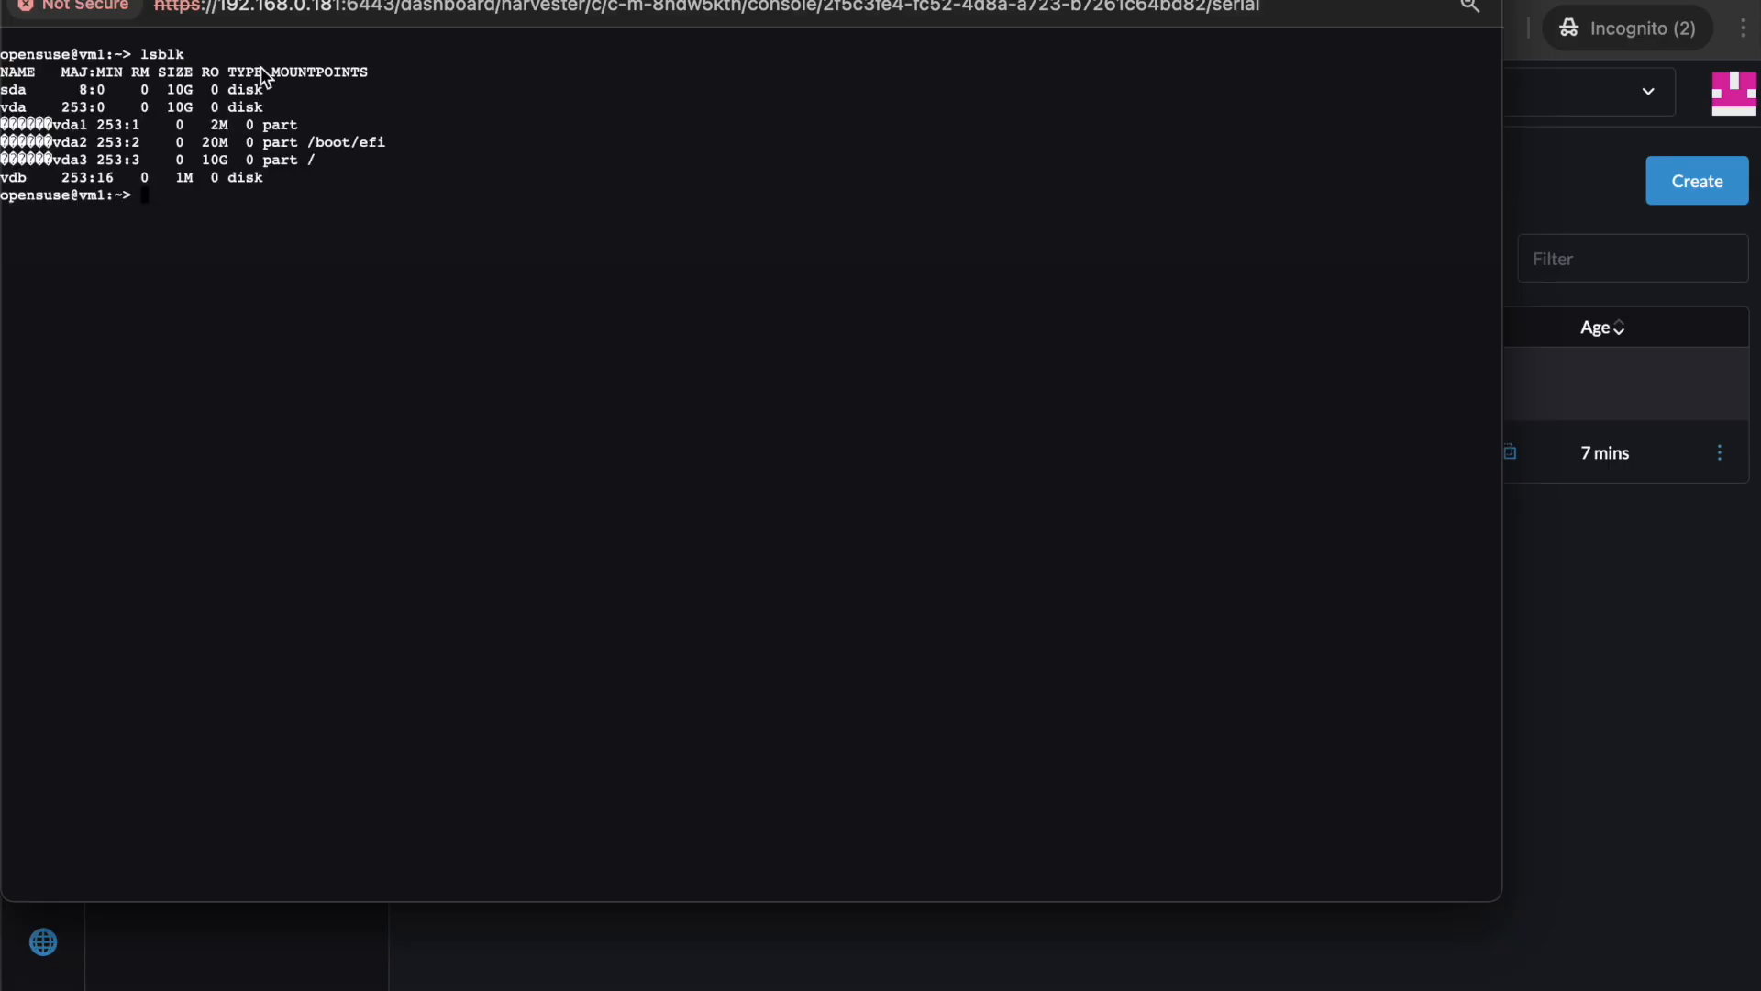
drag(273, 91, 2, 101)
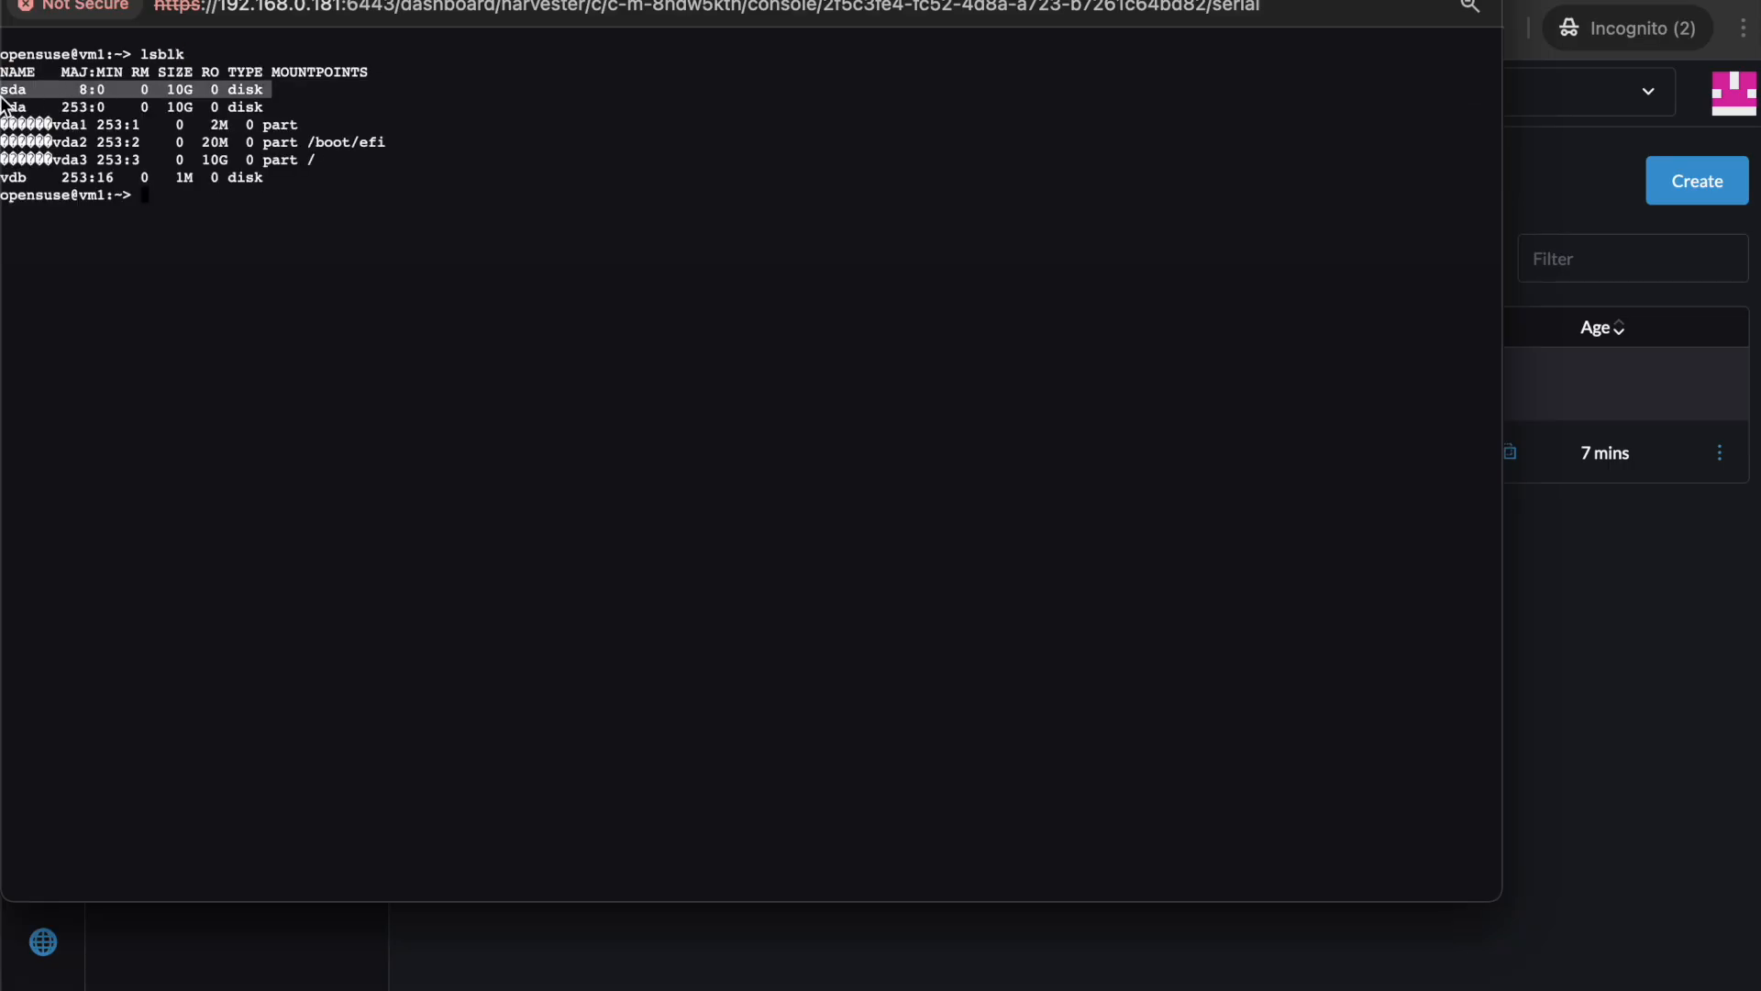
click(277, 224)
text(sudo mkfs.ext4 /)
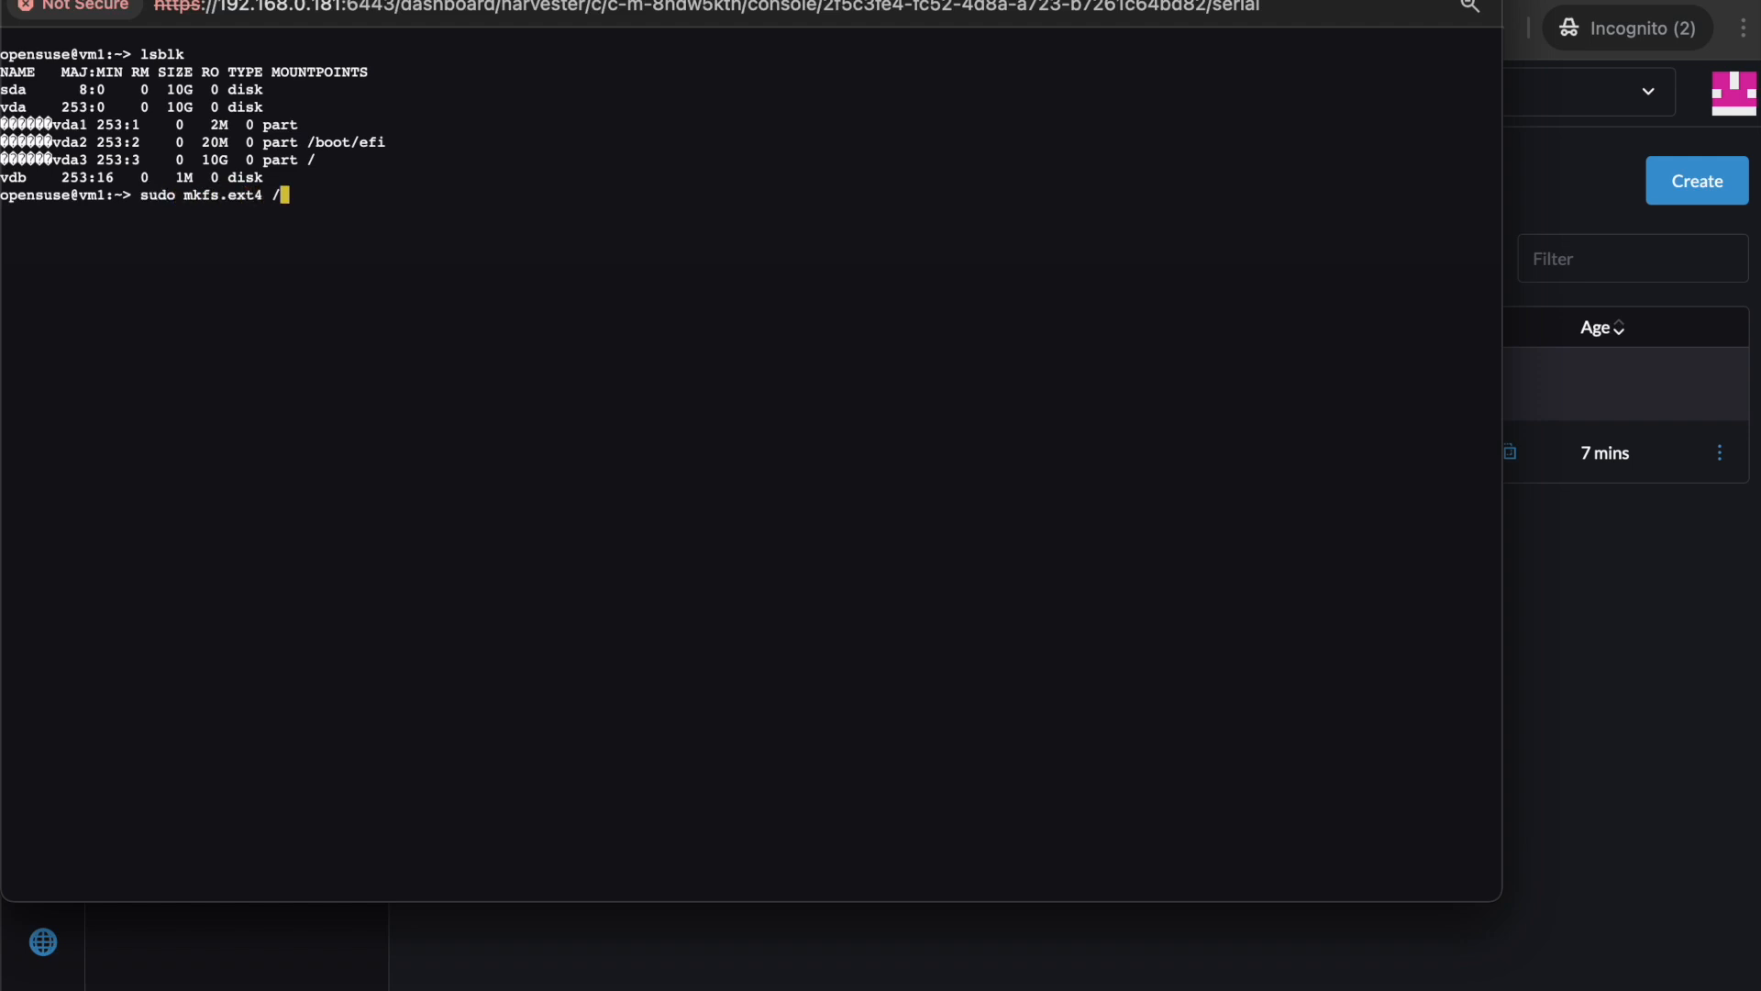
text(dev/sda)
key(Return)
Create /mnt/sda, mount /dev/sda there, and confirm with df -h it is 1% used.
text(sudo mkdir /mnt/sda)
key(Return)
text(sudo mount /dev/sda /mnt/sda/)
key(Return)
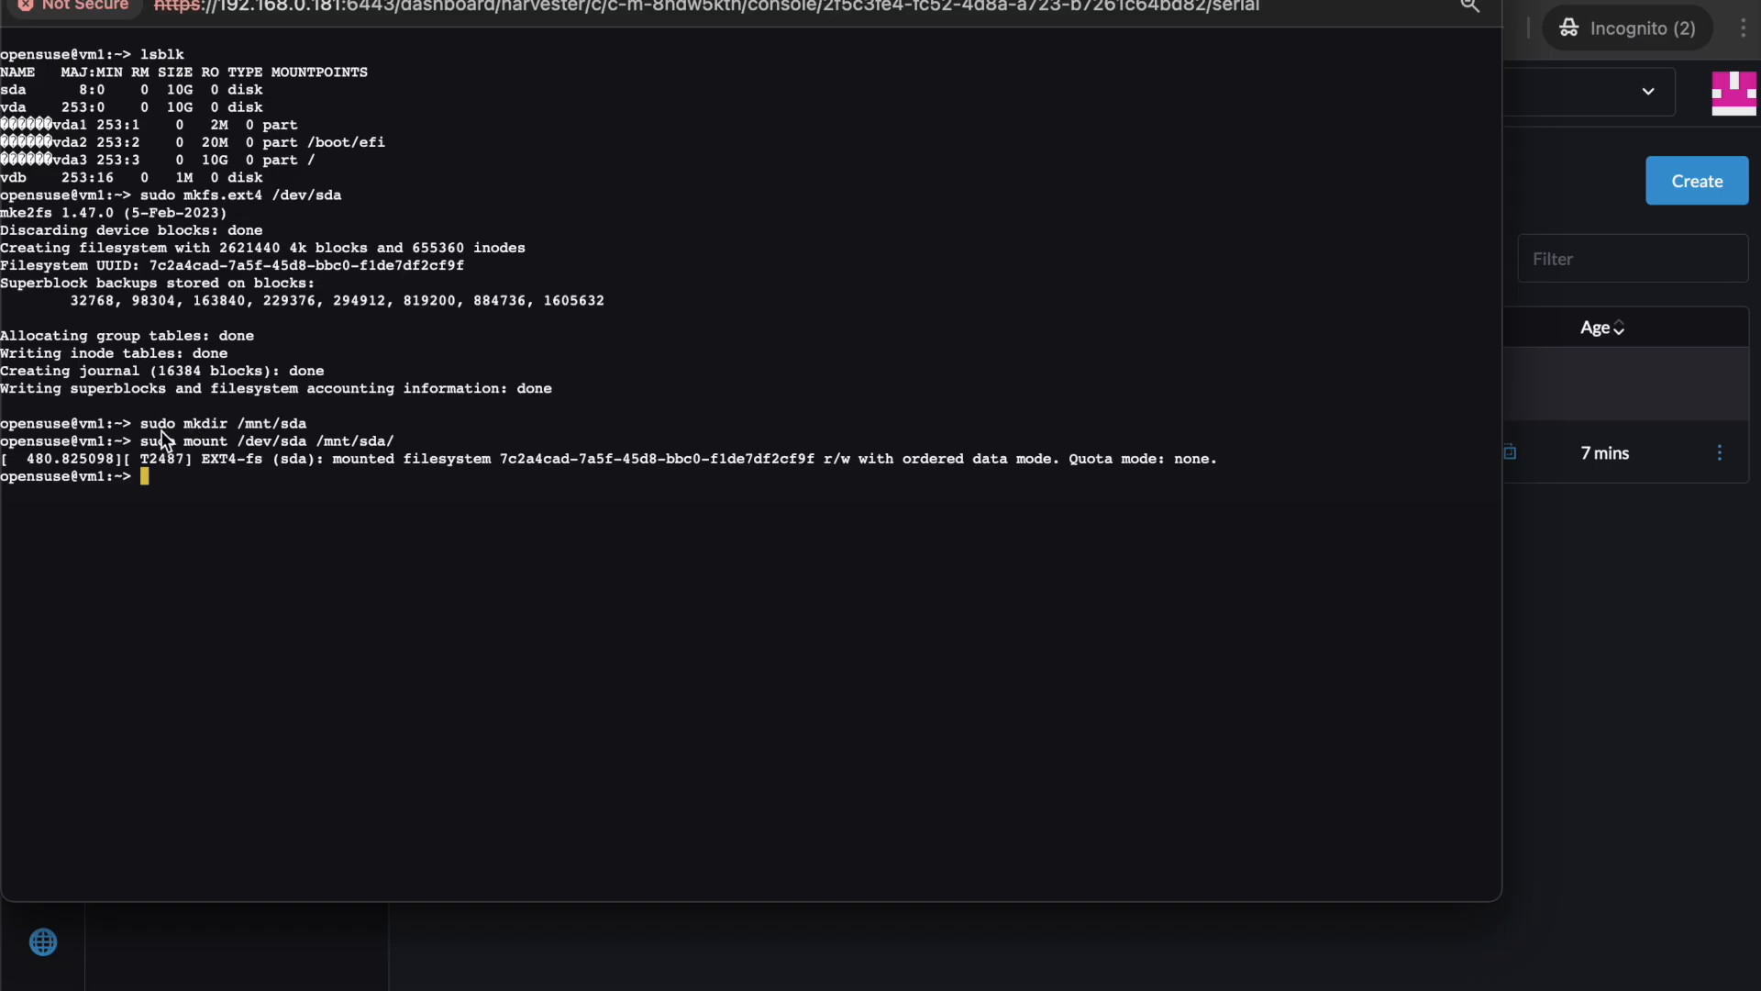
text(df -h)
key(Return)
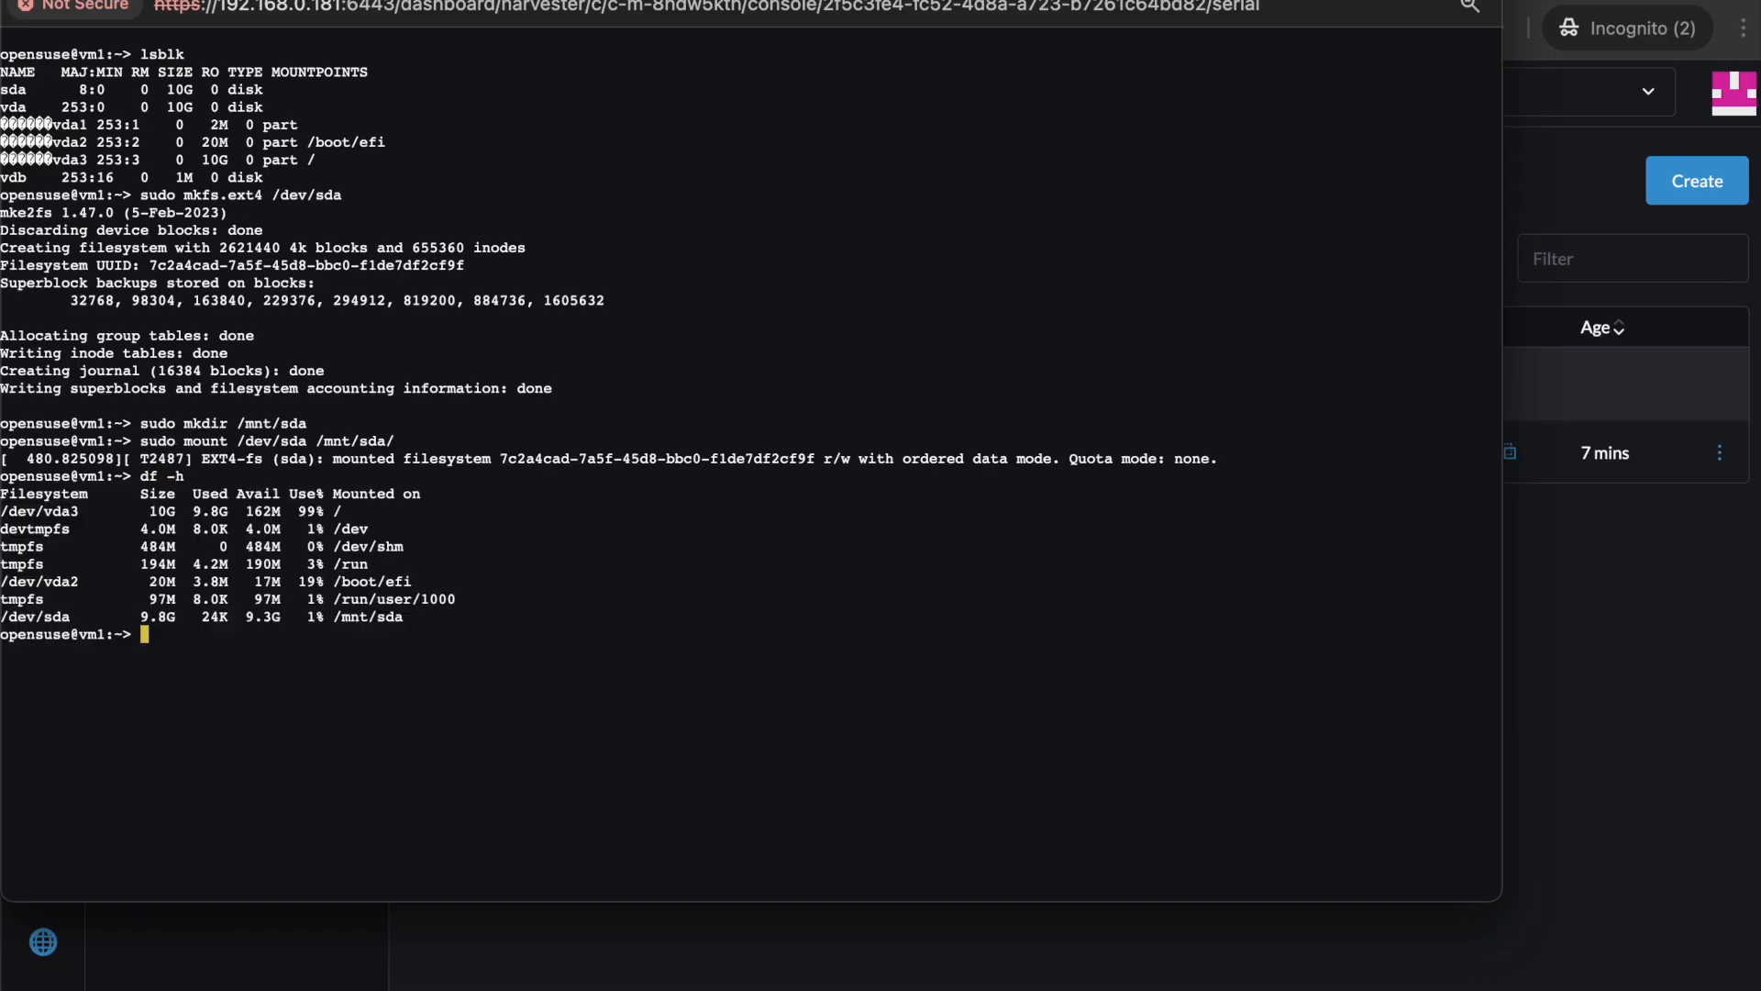
Run sudo dd from /dev/random to /mnt/sda/ with bs=100M count=90.
drag(415, 618, 3, 629)
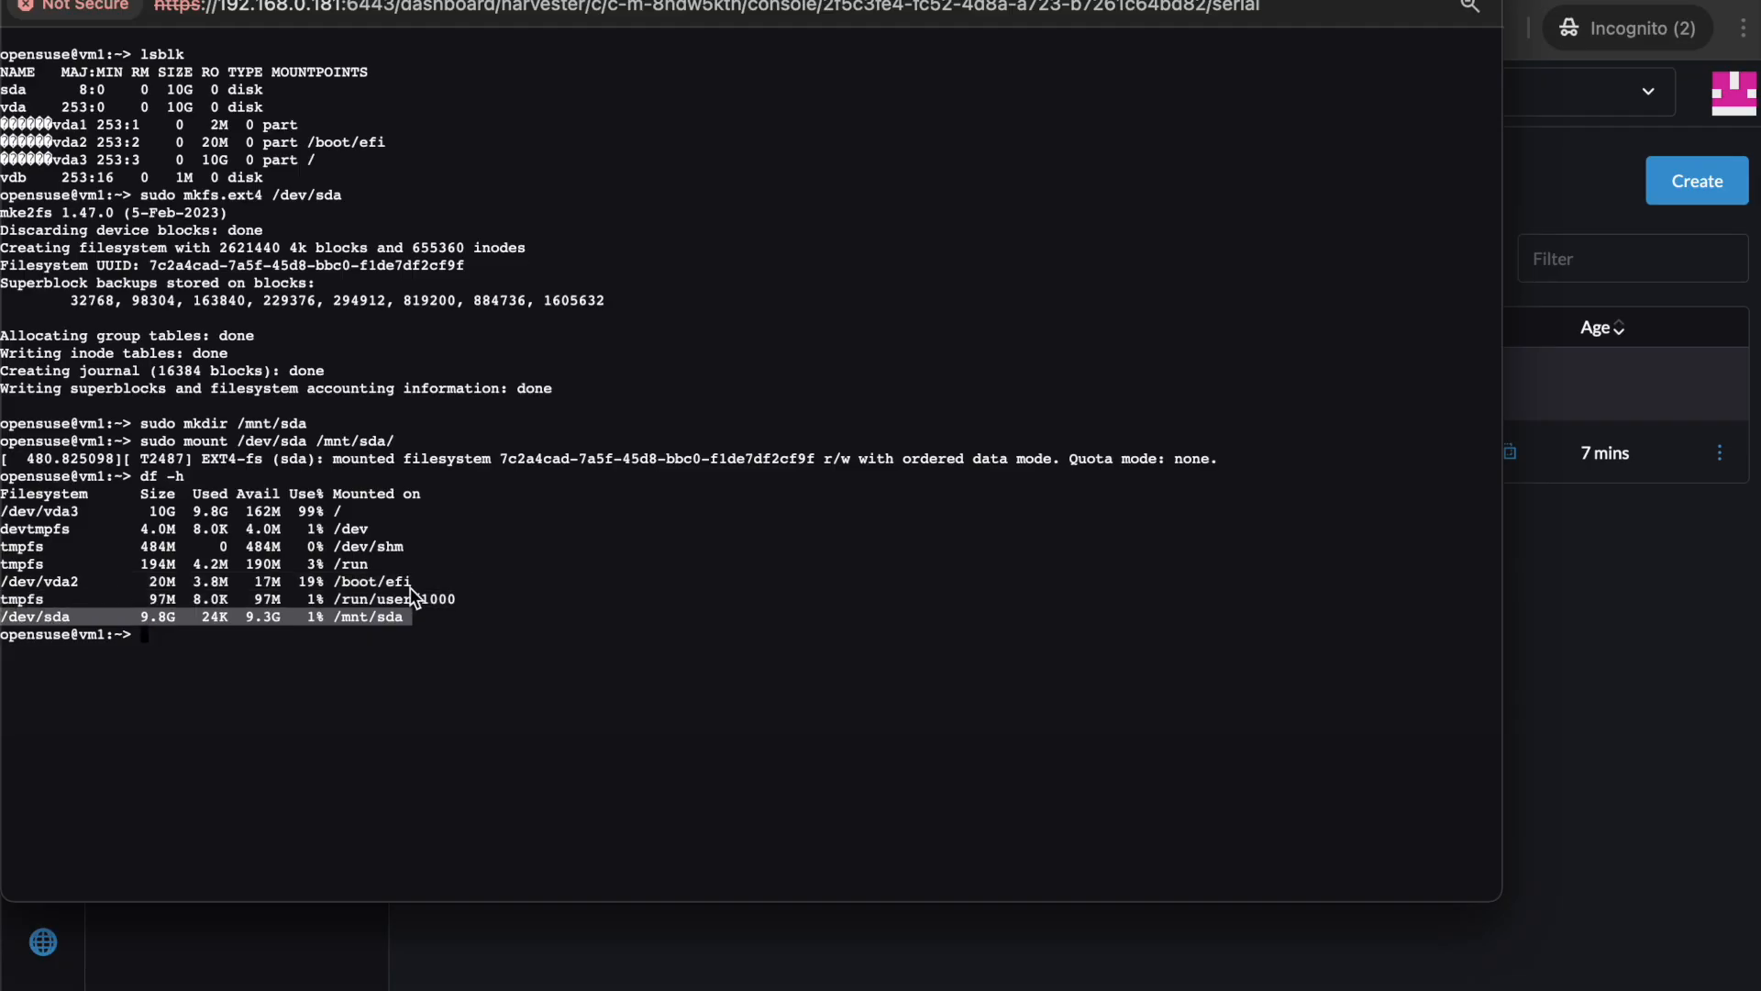
double_click(372, 616)
text(ddf)
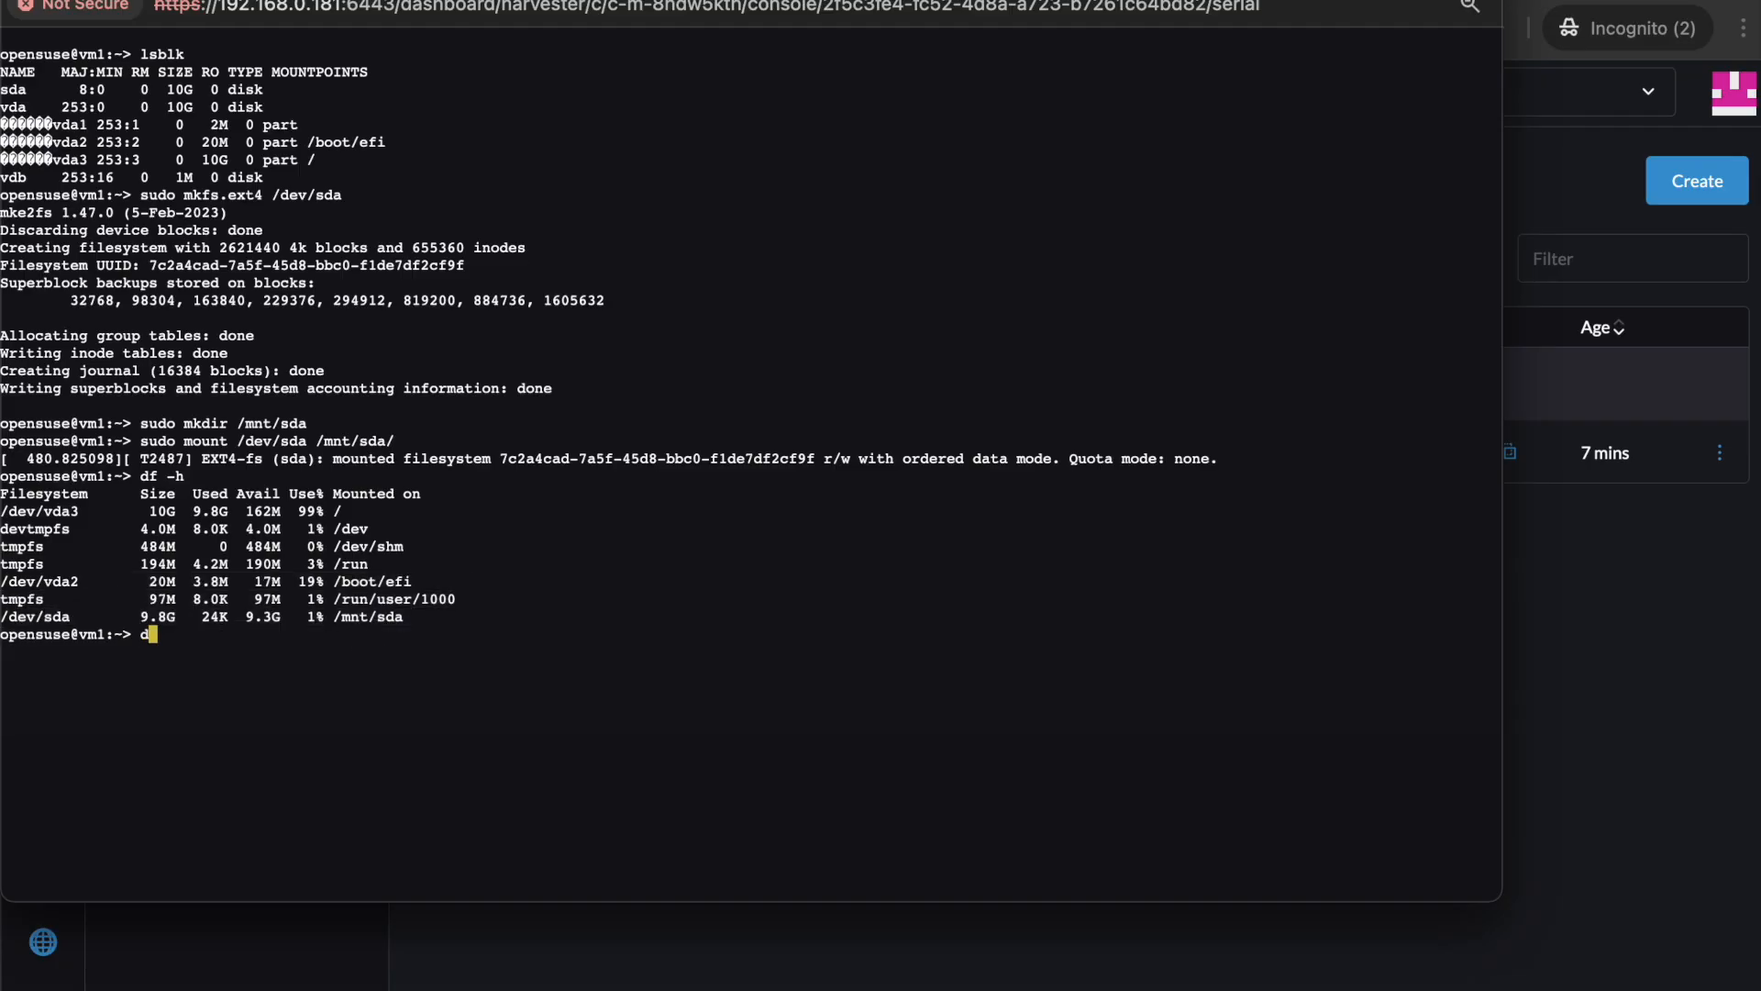
key(BackSpace)
text(sudo dd if=/dev/random of)
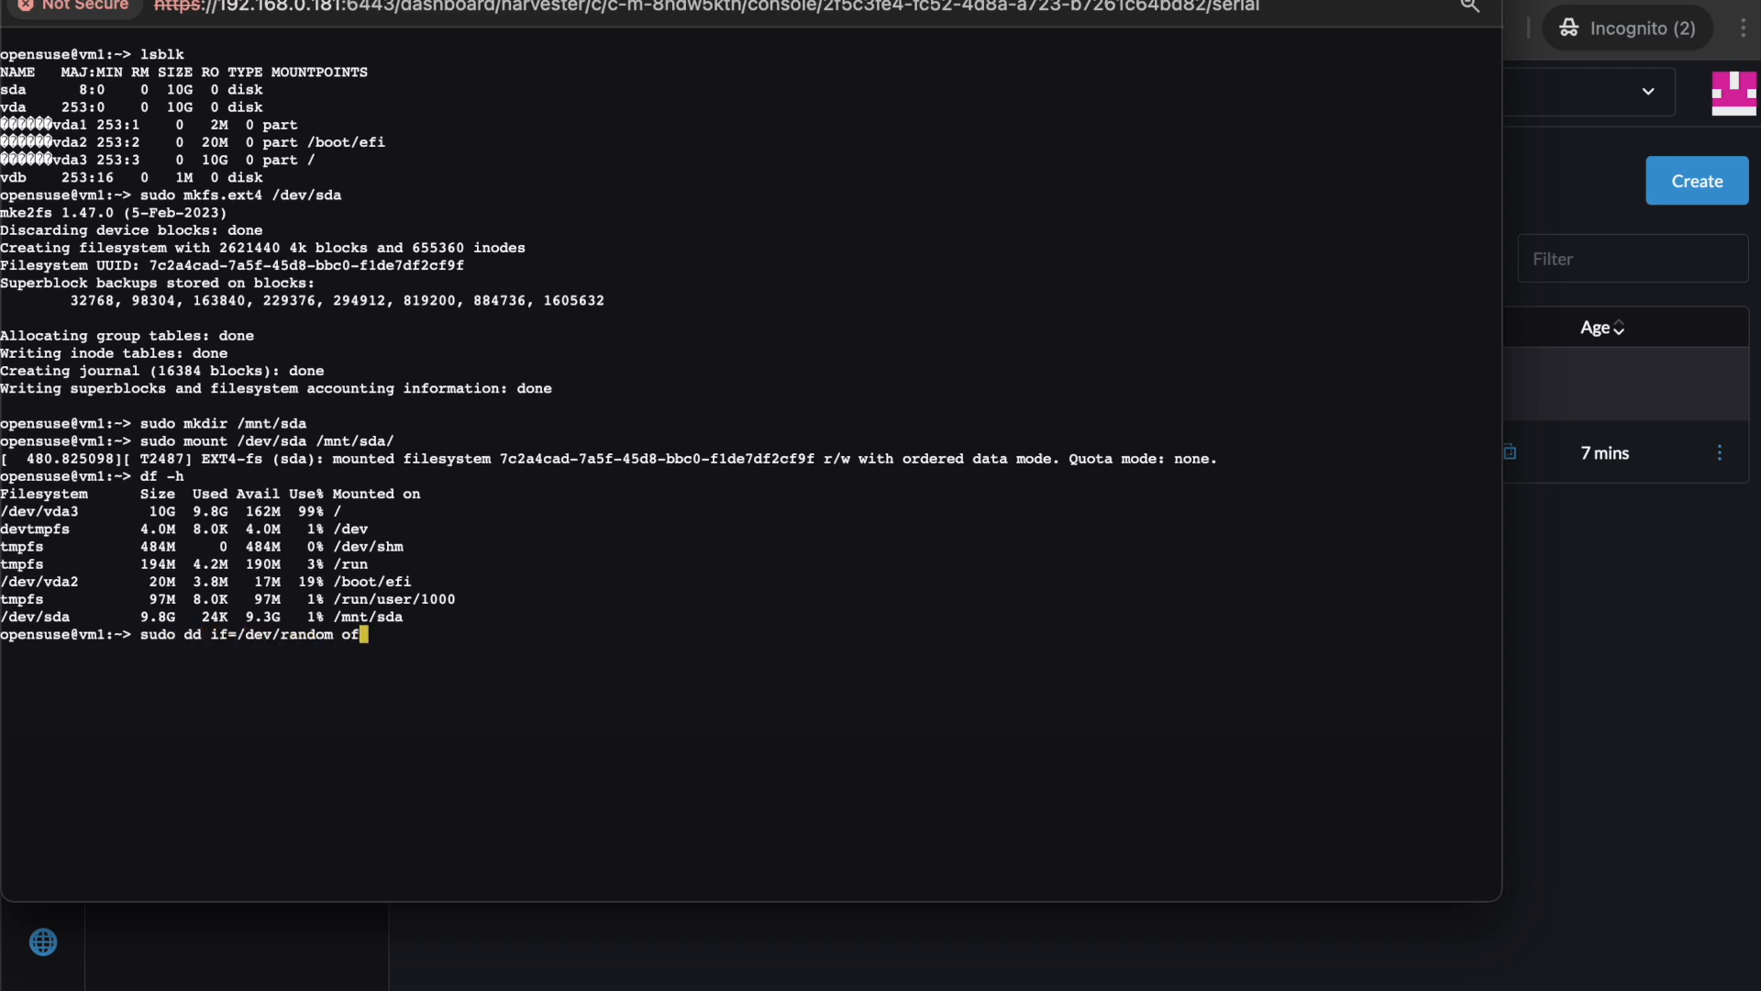
text(=/mnt/sda/ bs=100M count=)
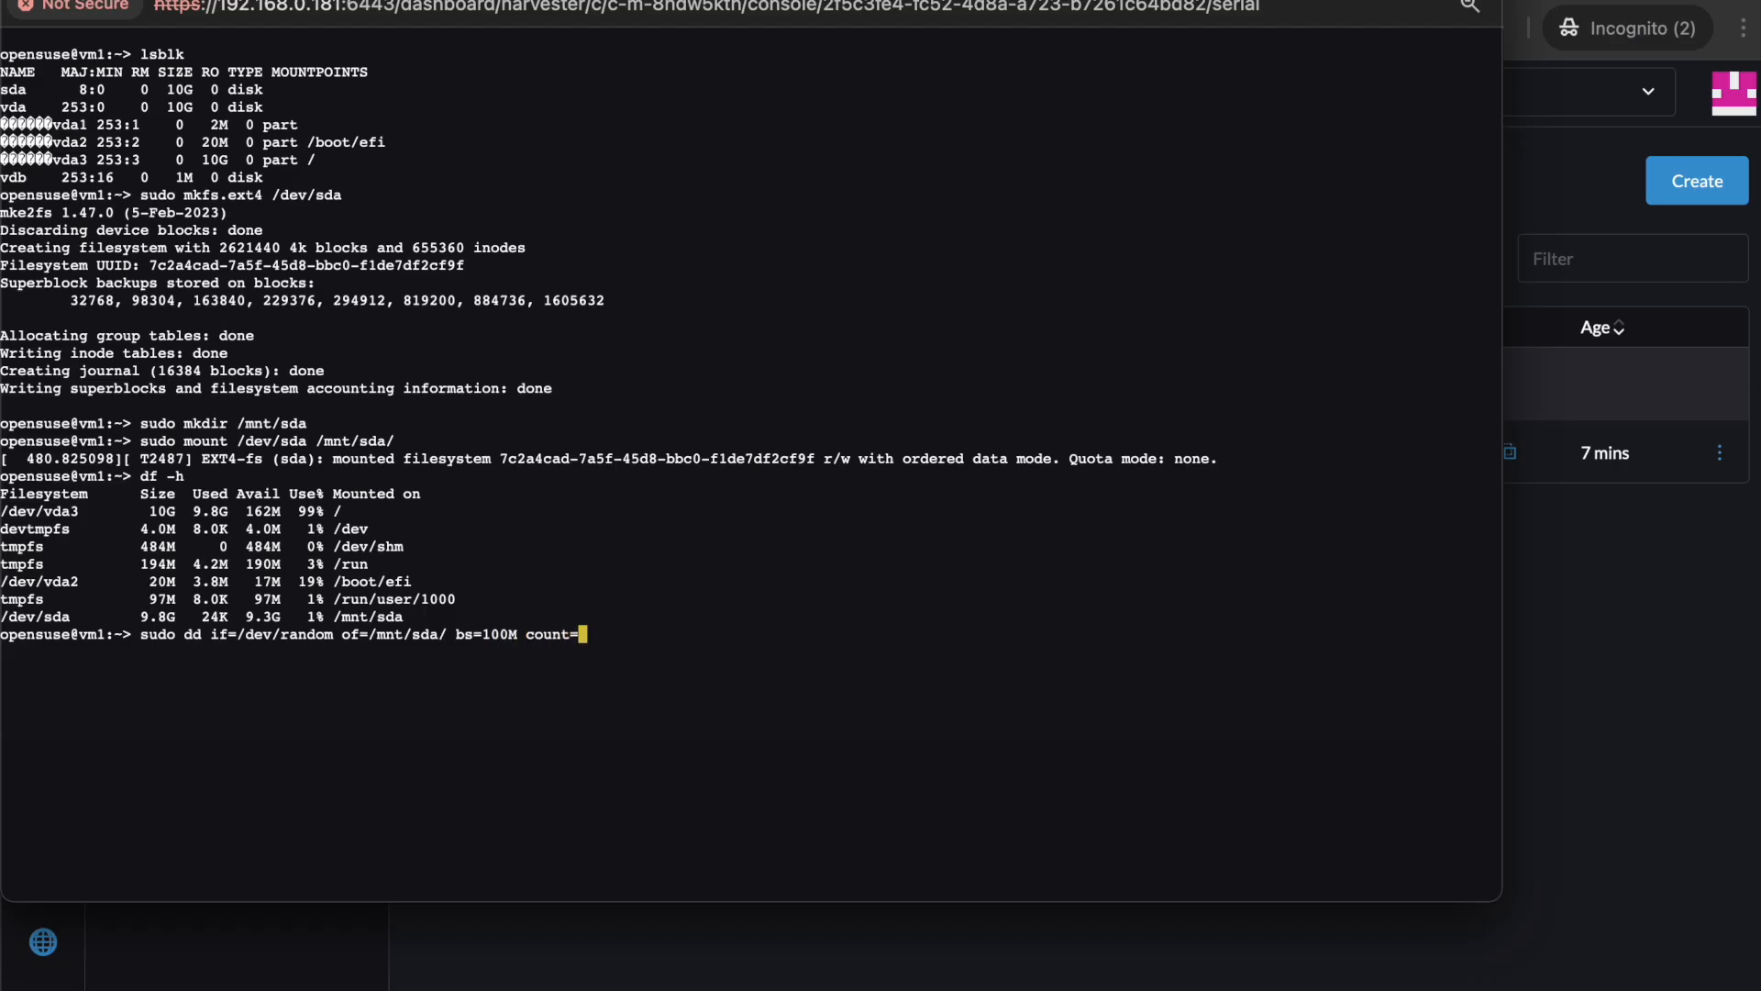
text(93)
key(BackSpace)
text(0)
key(Return)
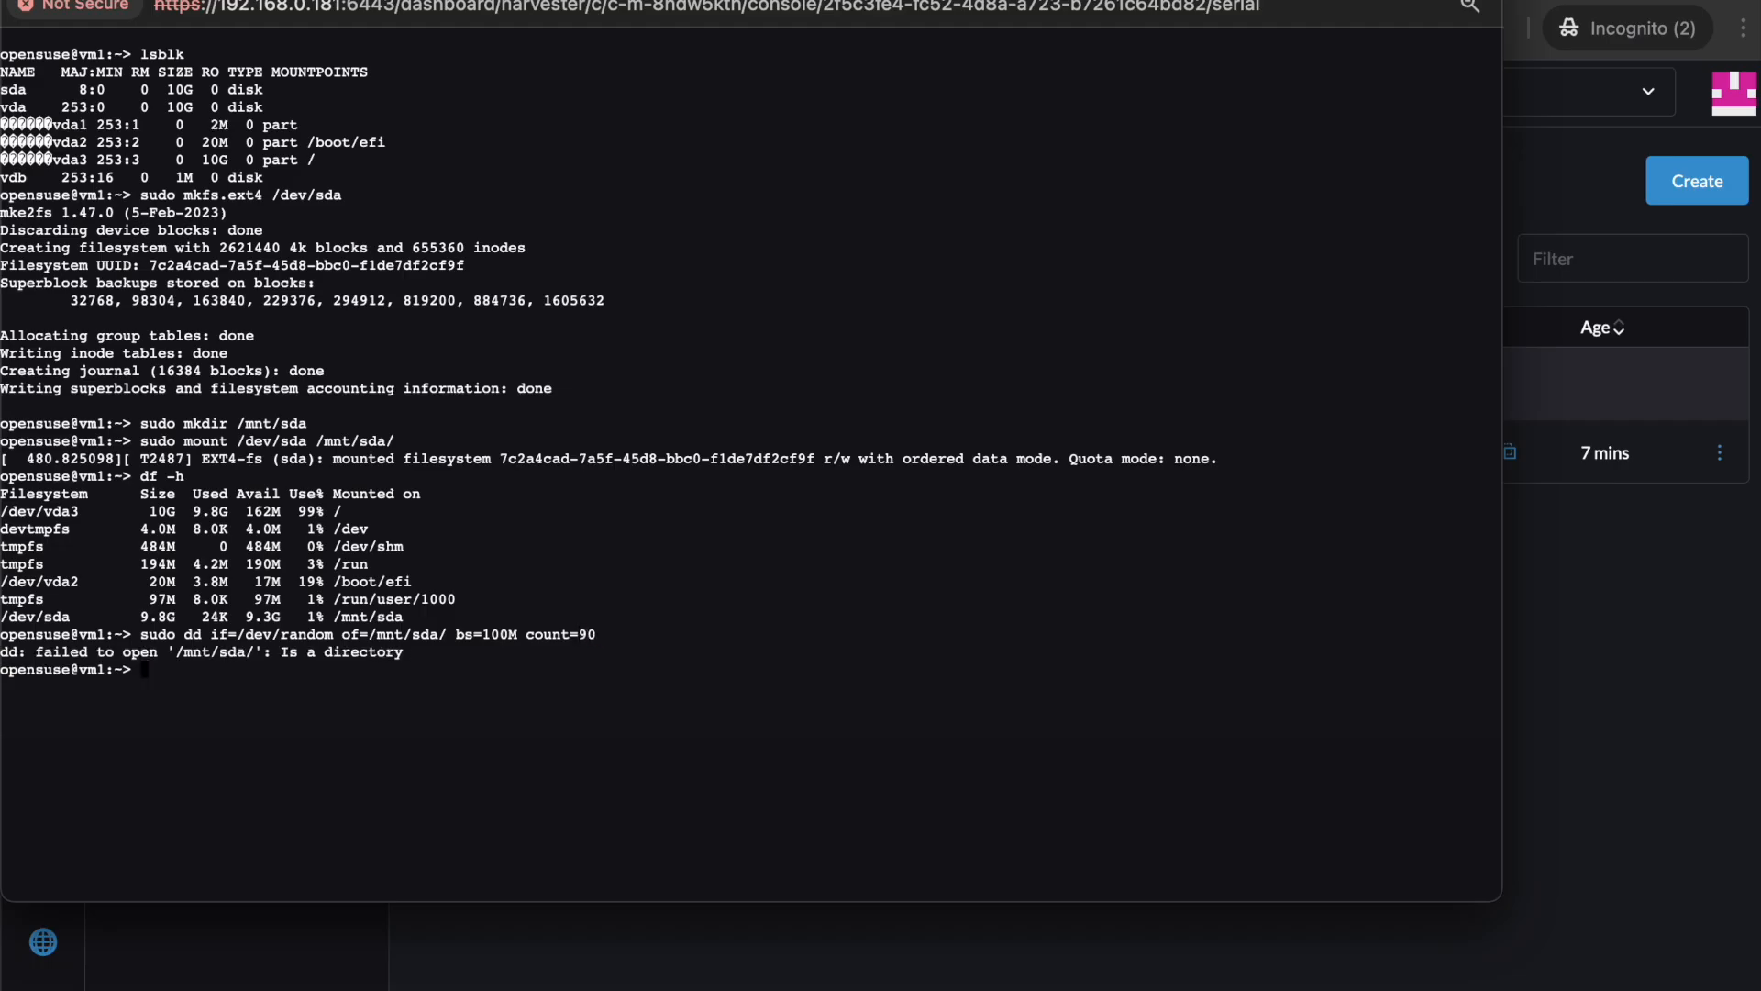
Correct the dd output path to /mnt/sda/test and rerun it.
key(Up)
key(Left)
key(Left)
key(Left)
key(Left)
key(Left)
key(Left)
key(Left)
key(Left)
key(Left)
key(Left)
key(Left)
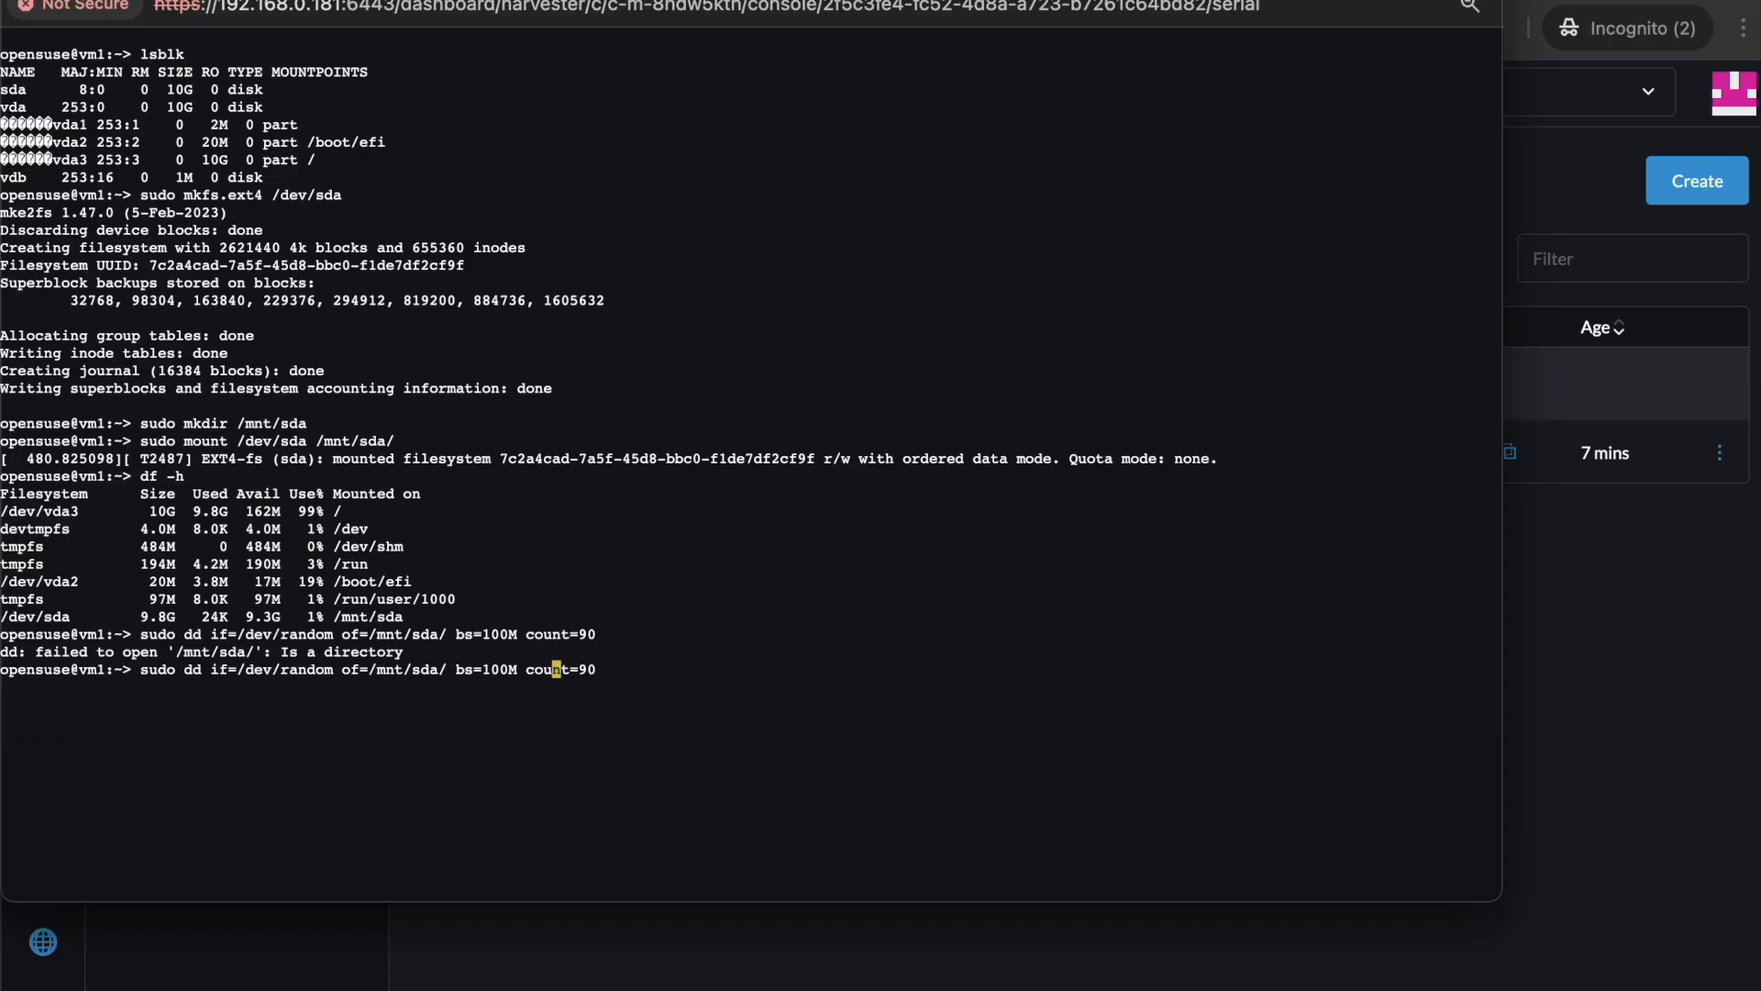
key(Left)
key(Left)
key(Left)
key(Left)
key(Left)
key(Left)
text(test)
key(Return)
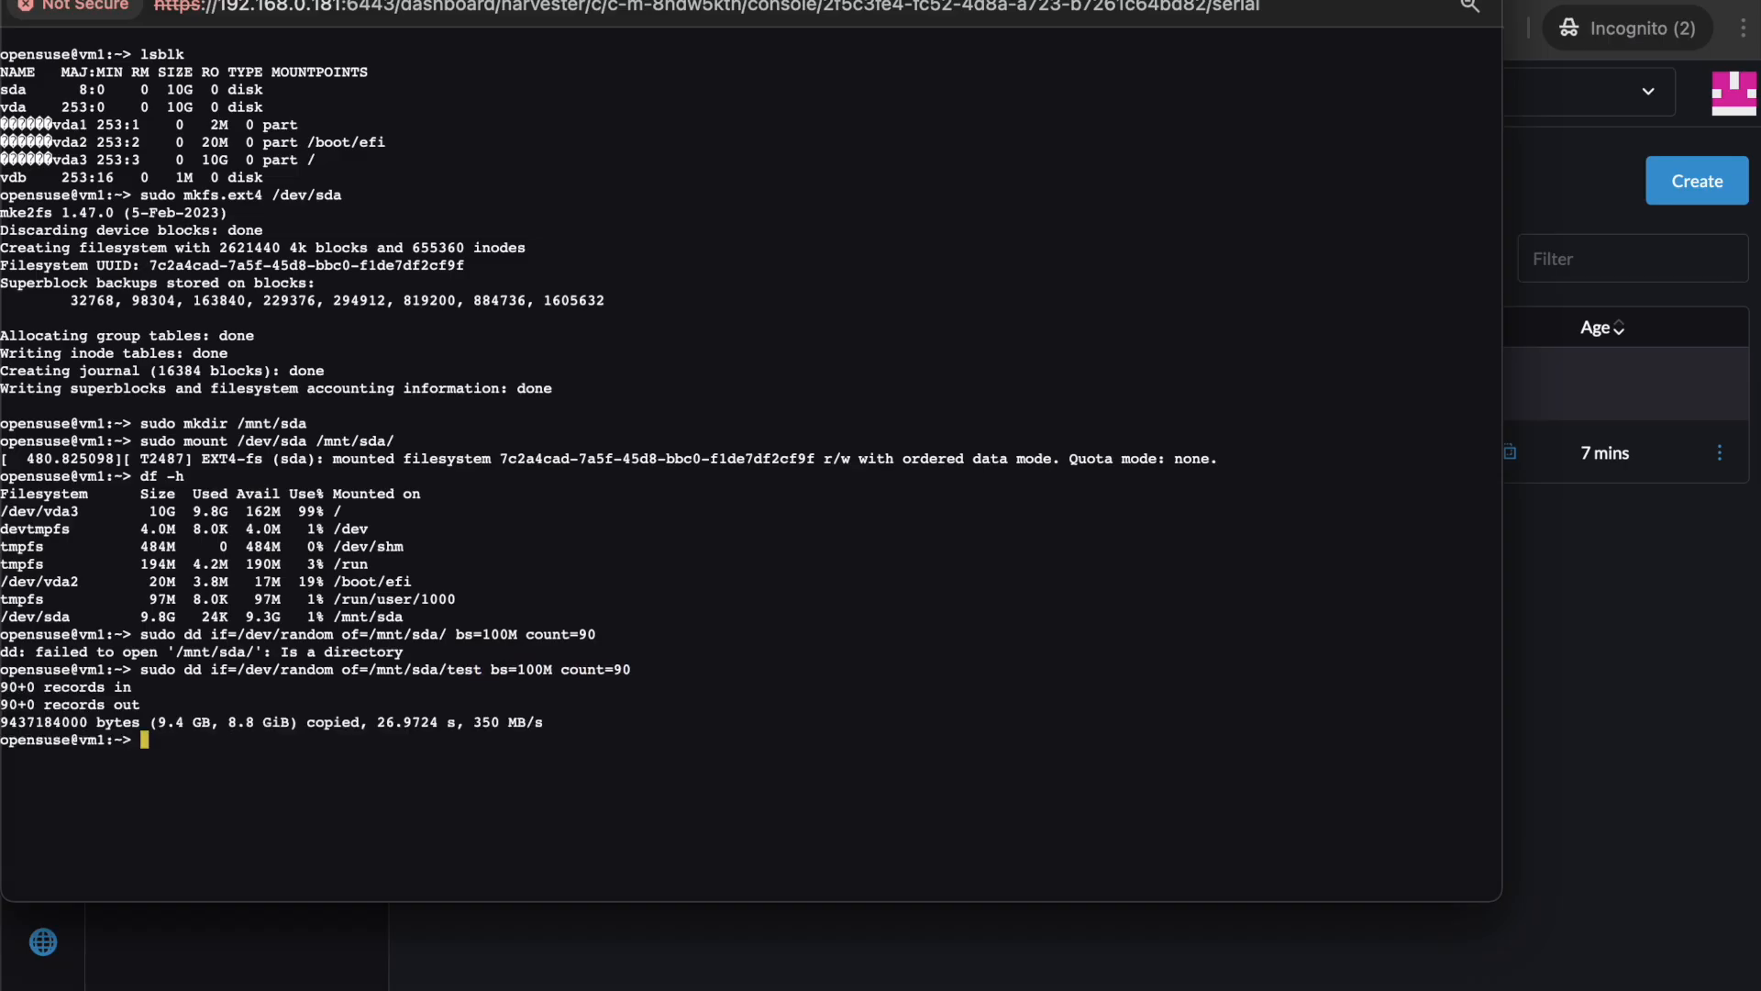
Check disk usage with df -h, confirming /dev/sda is 96% used.
text(df -h)
key(Return)
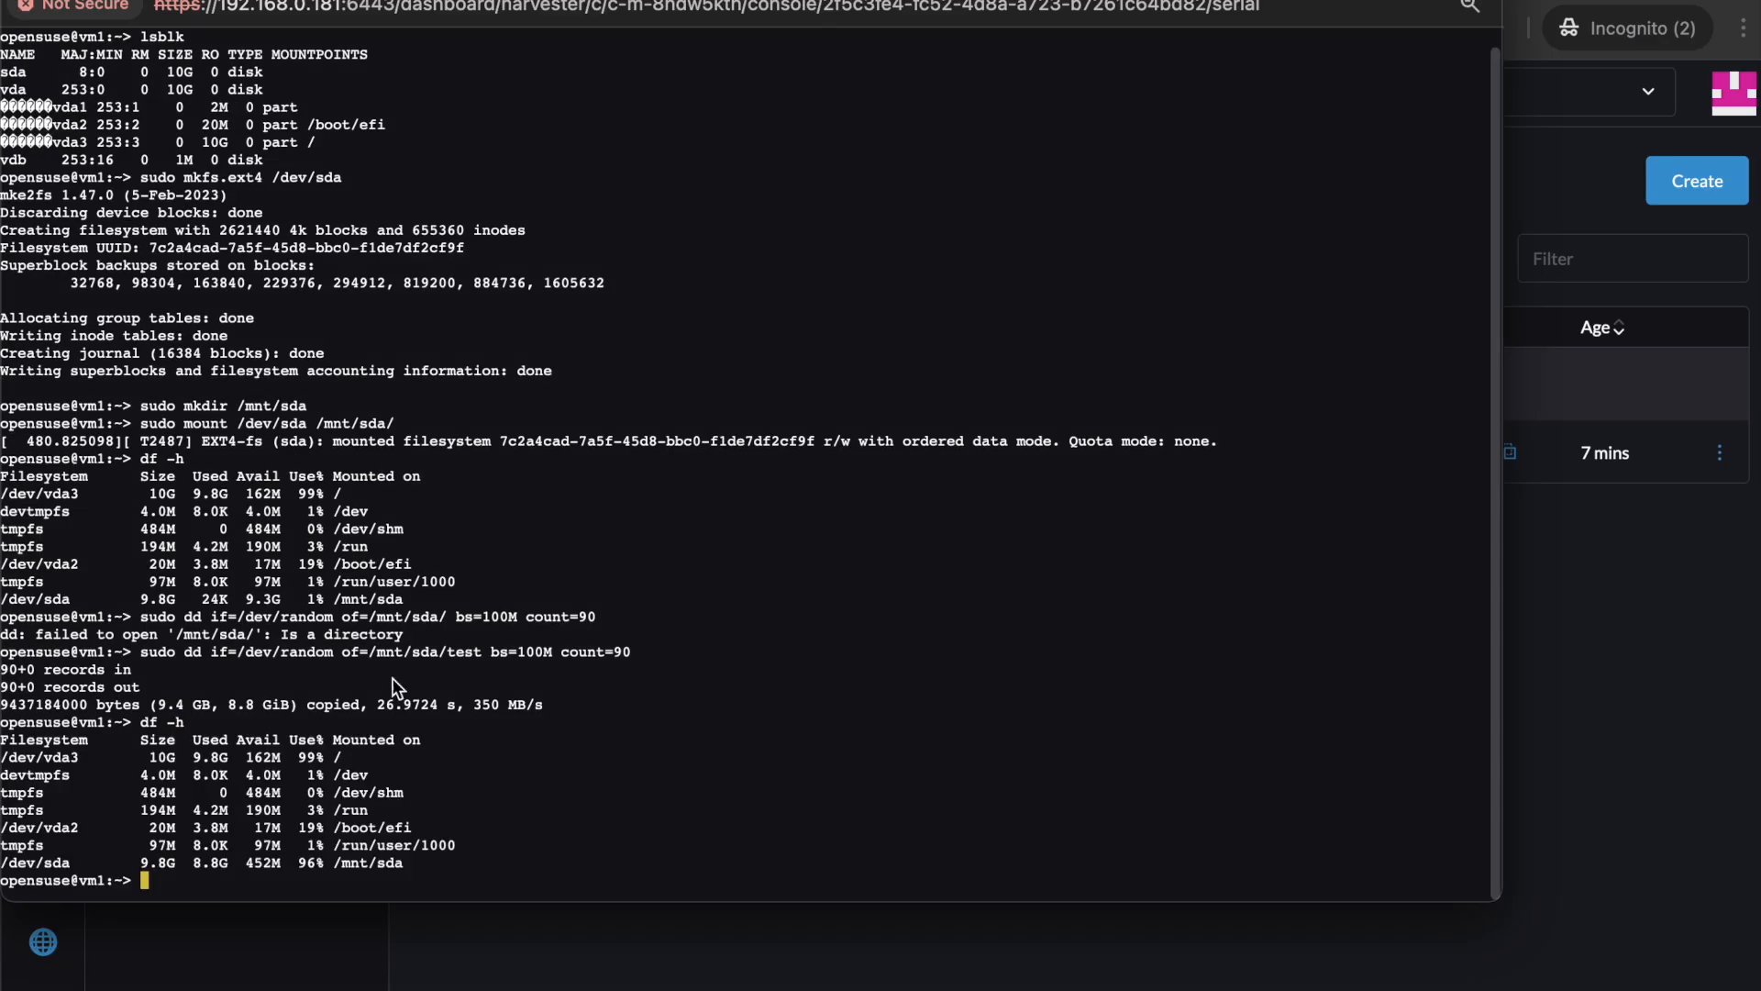
drag(405, 868, 11, 873)
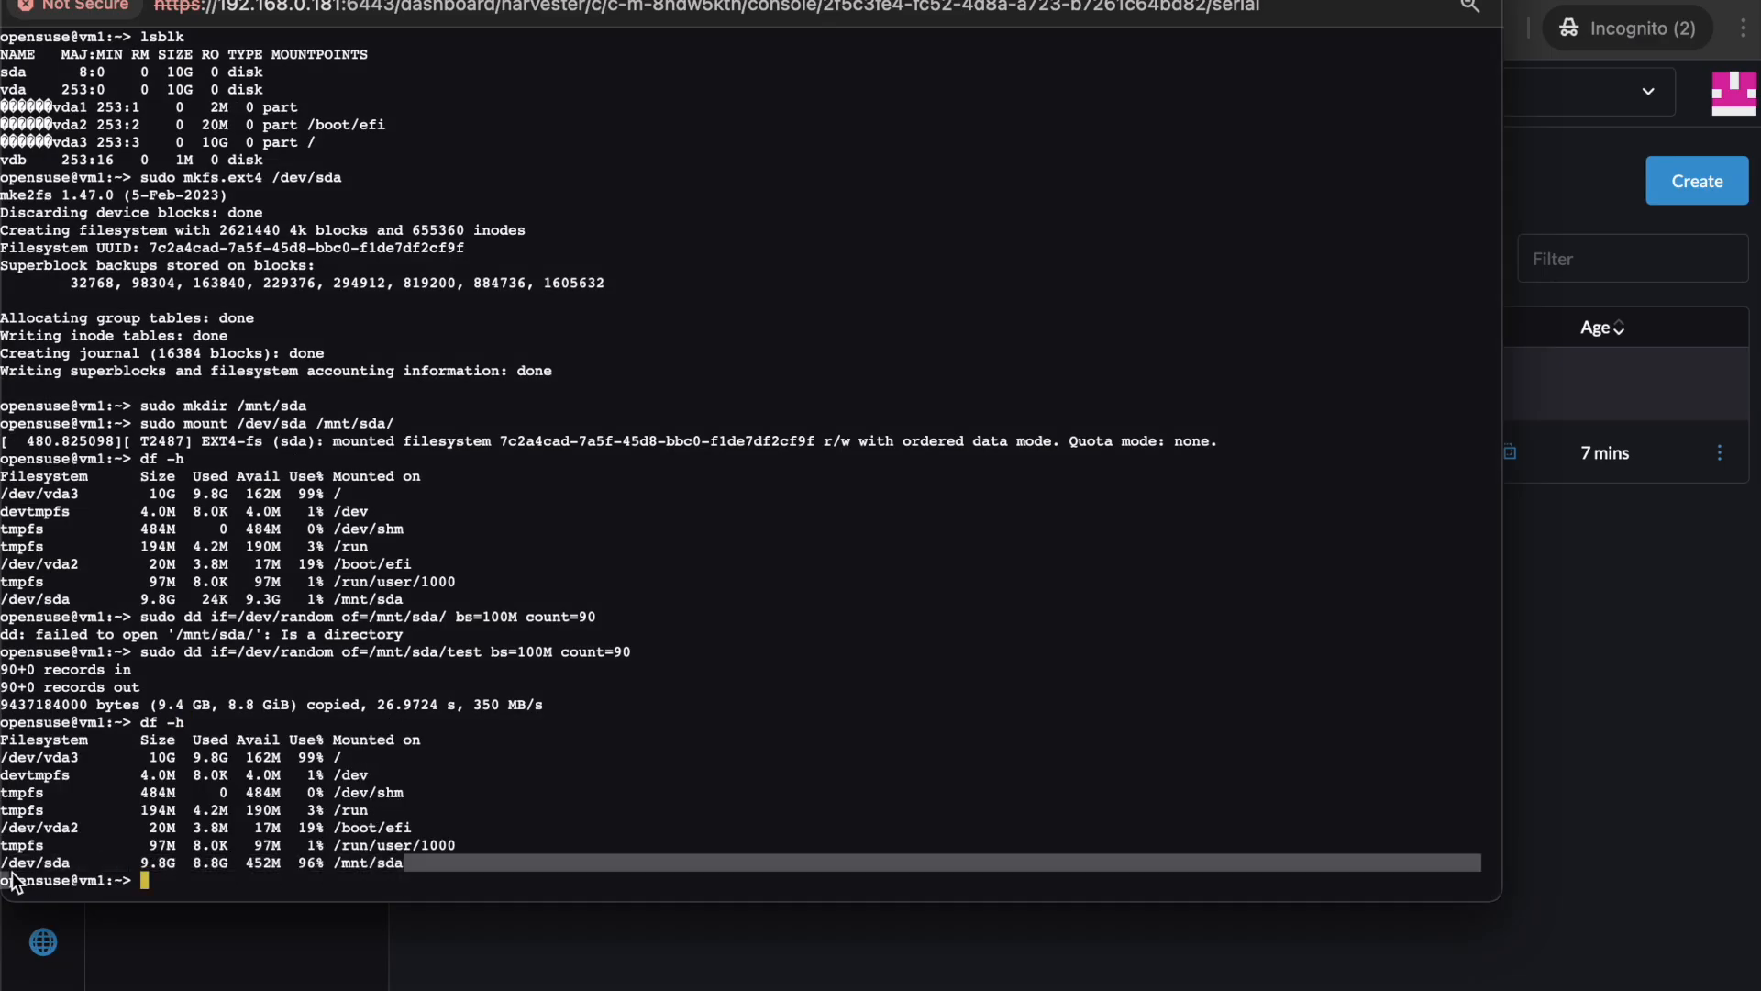
click(337, 773)
Close the serial console and take a snapshot of disk1 named s1 from Volumes.
key(super+w)
click(339, 285)
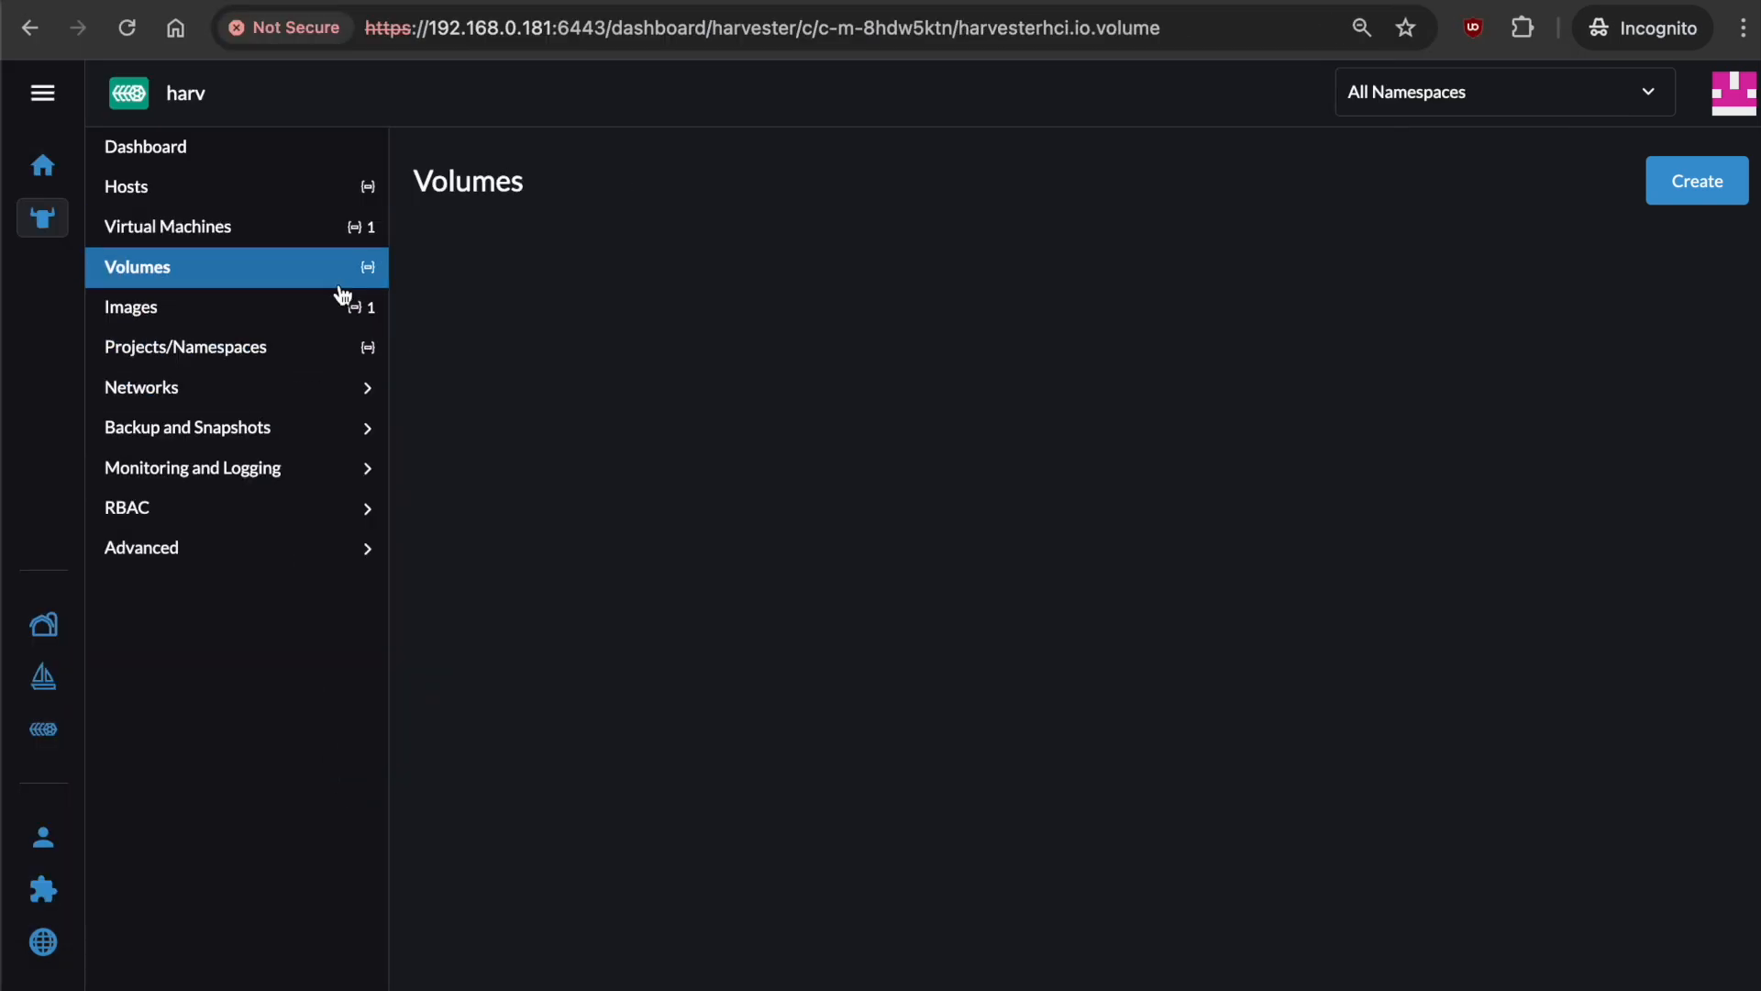
click(1720, 451)
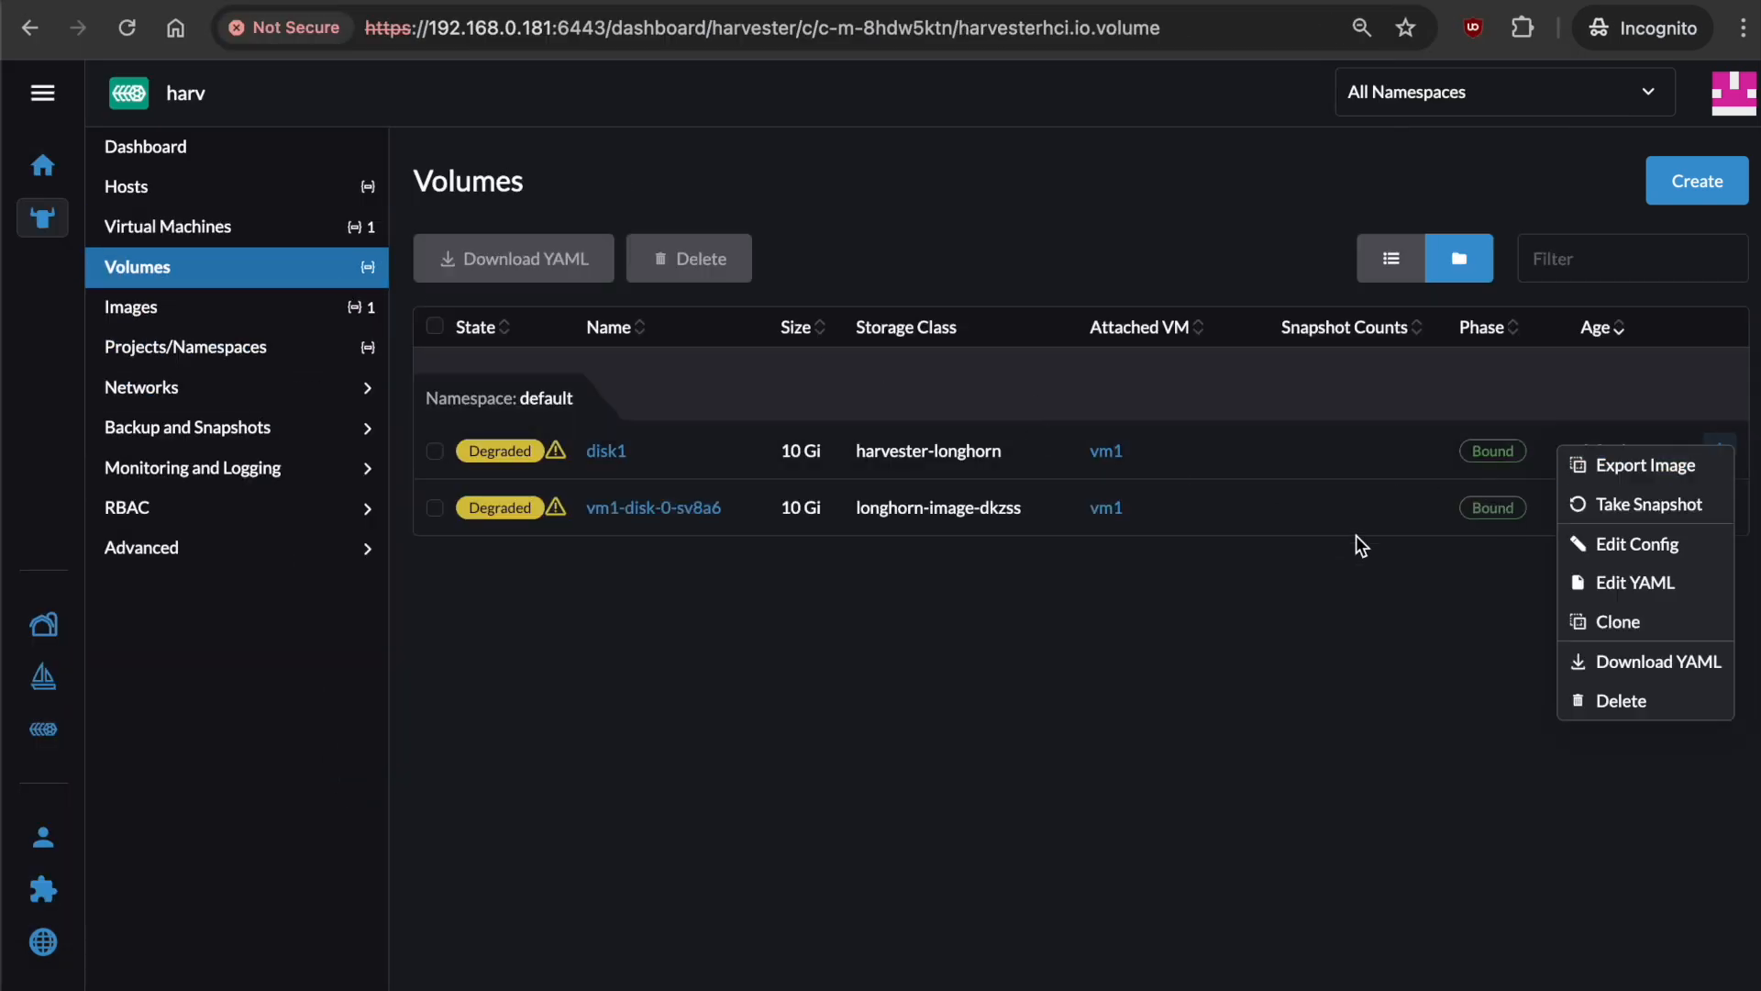
click(1693, 503)
text(s1)
click(1157, 613)
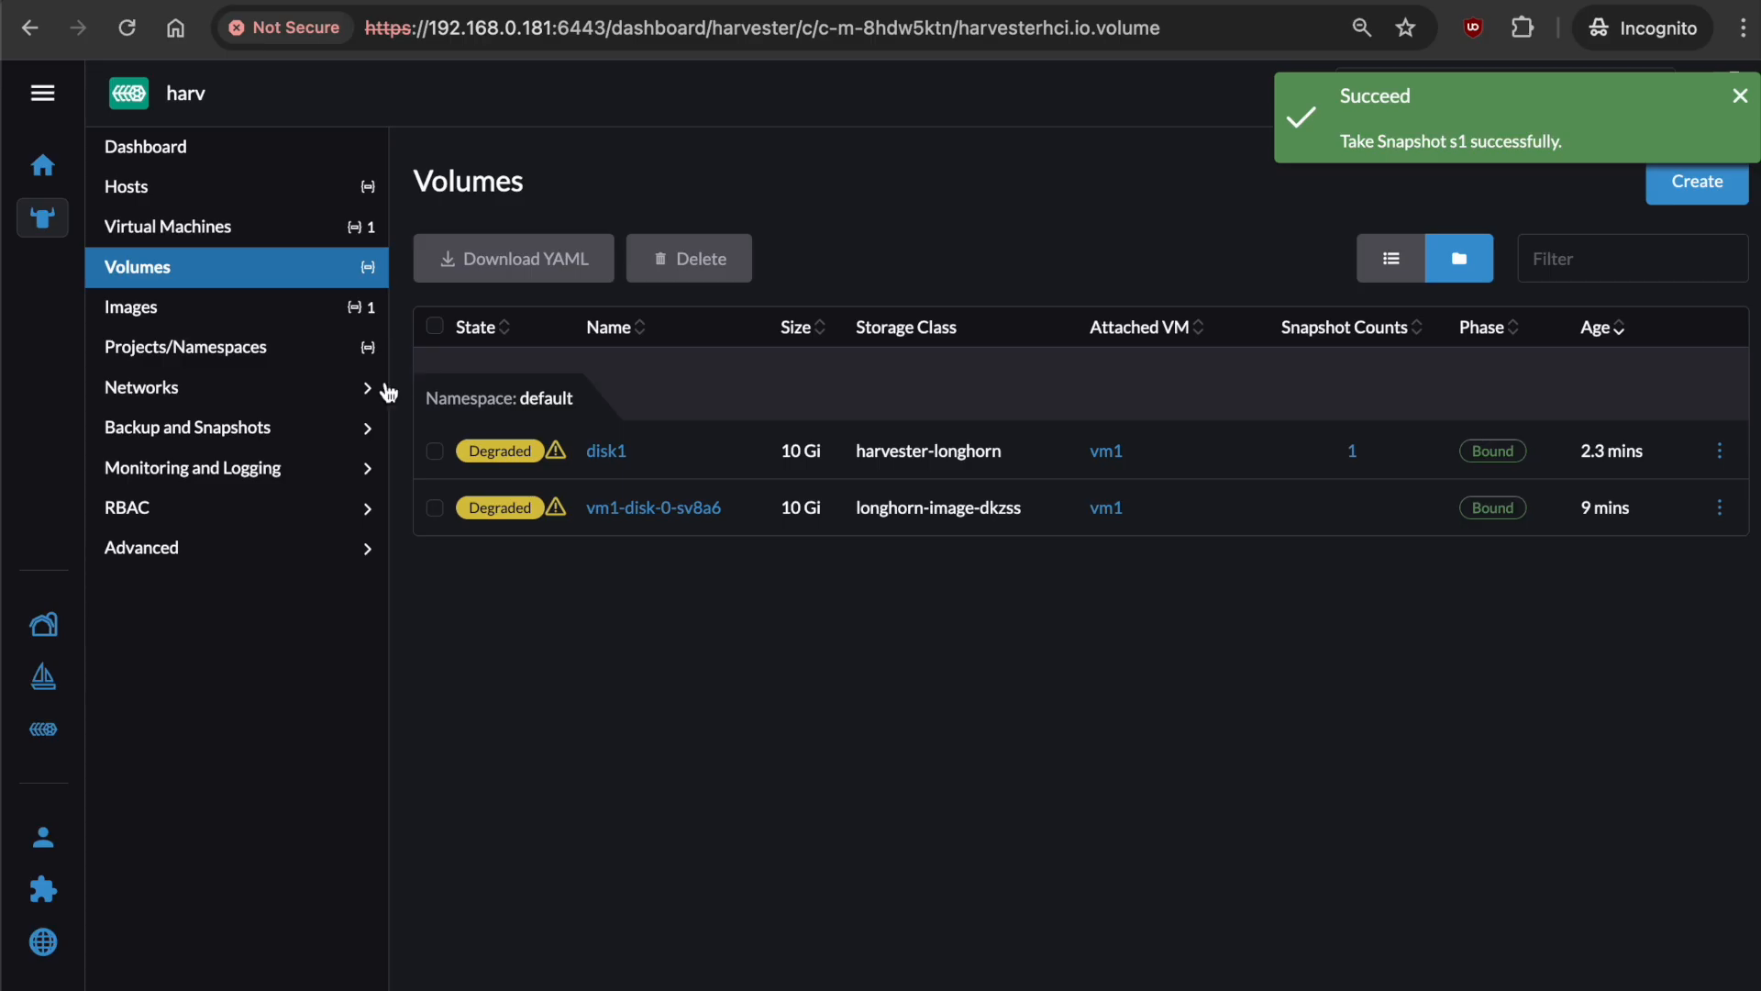
Confirm s1 appears under Backup and Snapshots > Volume Snapshots, then return to Virtual Machines.
click(304, 432)
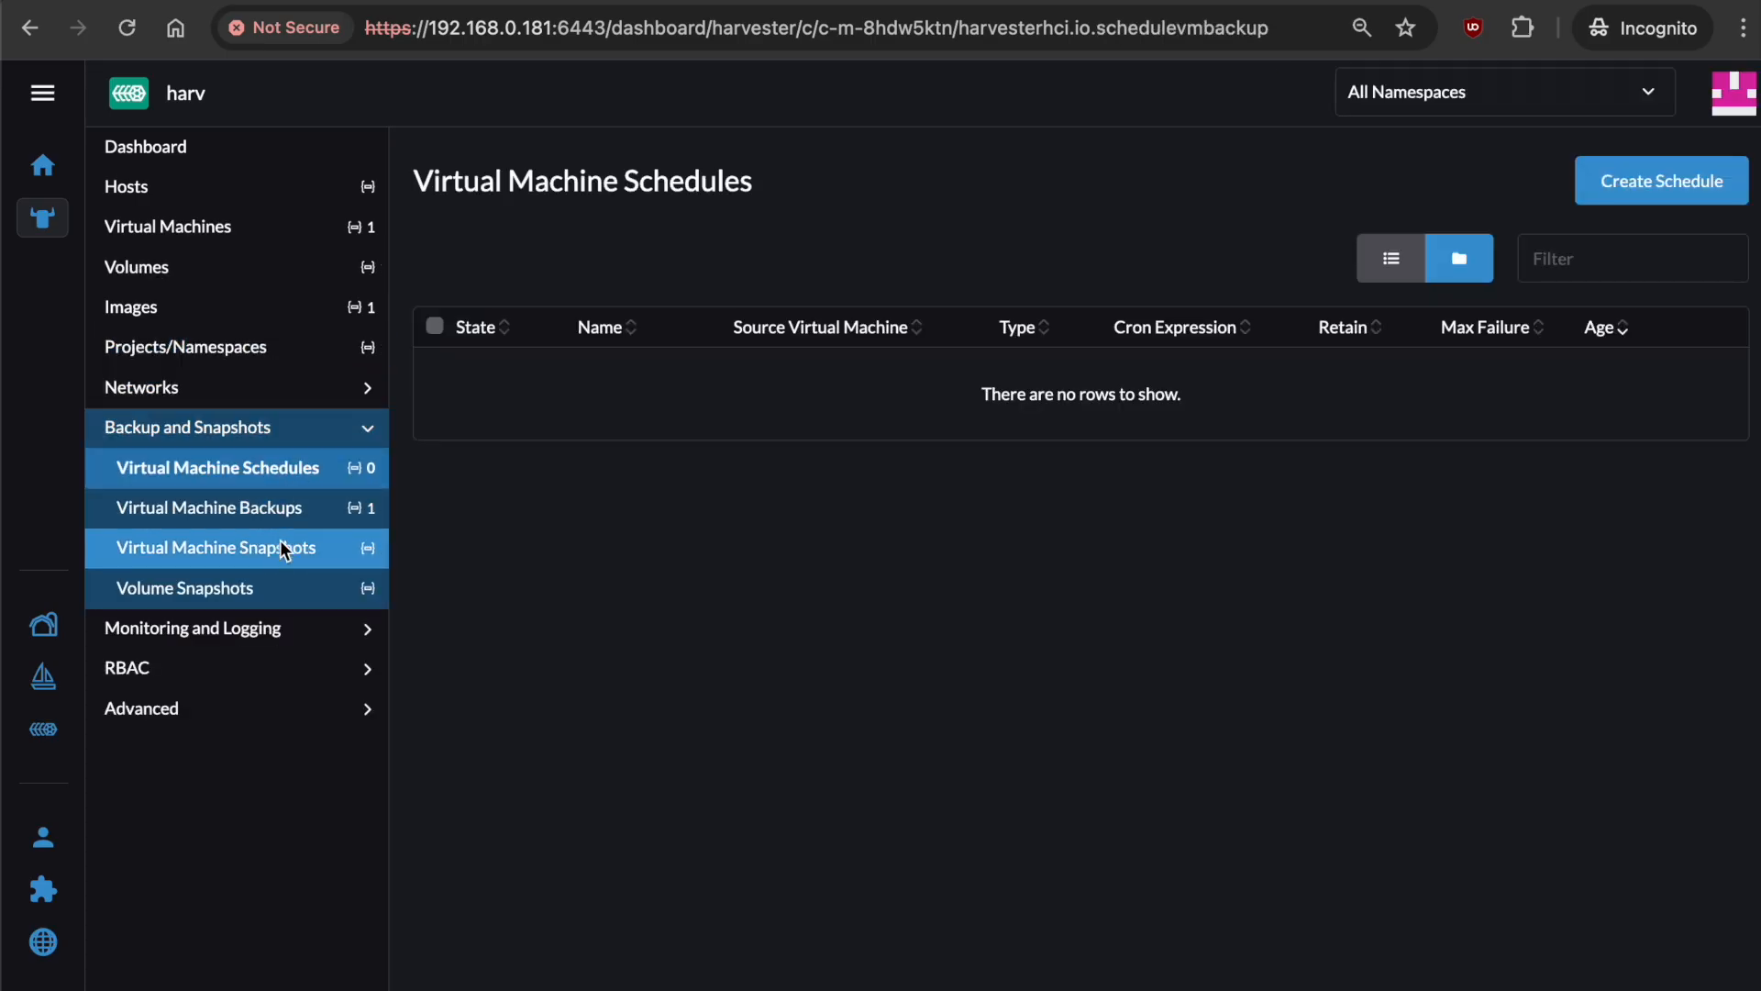
click(287, 587)
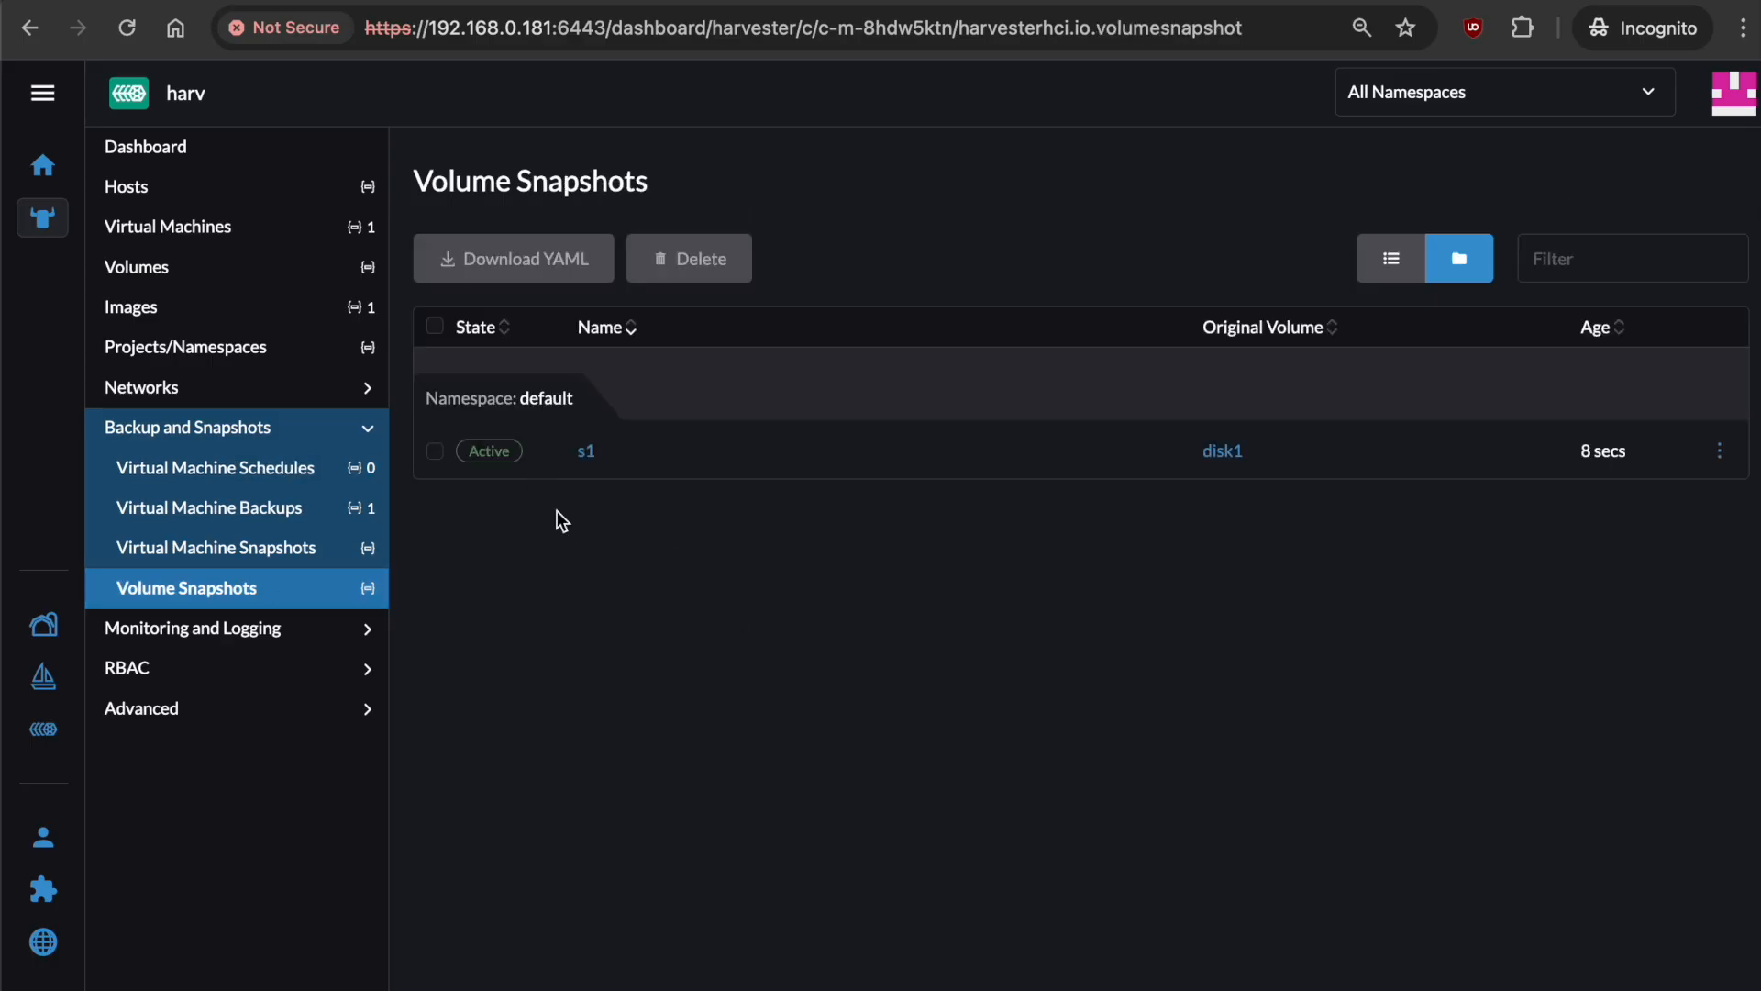
click(247, 237)
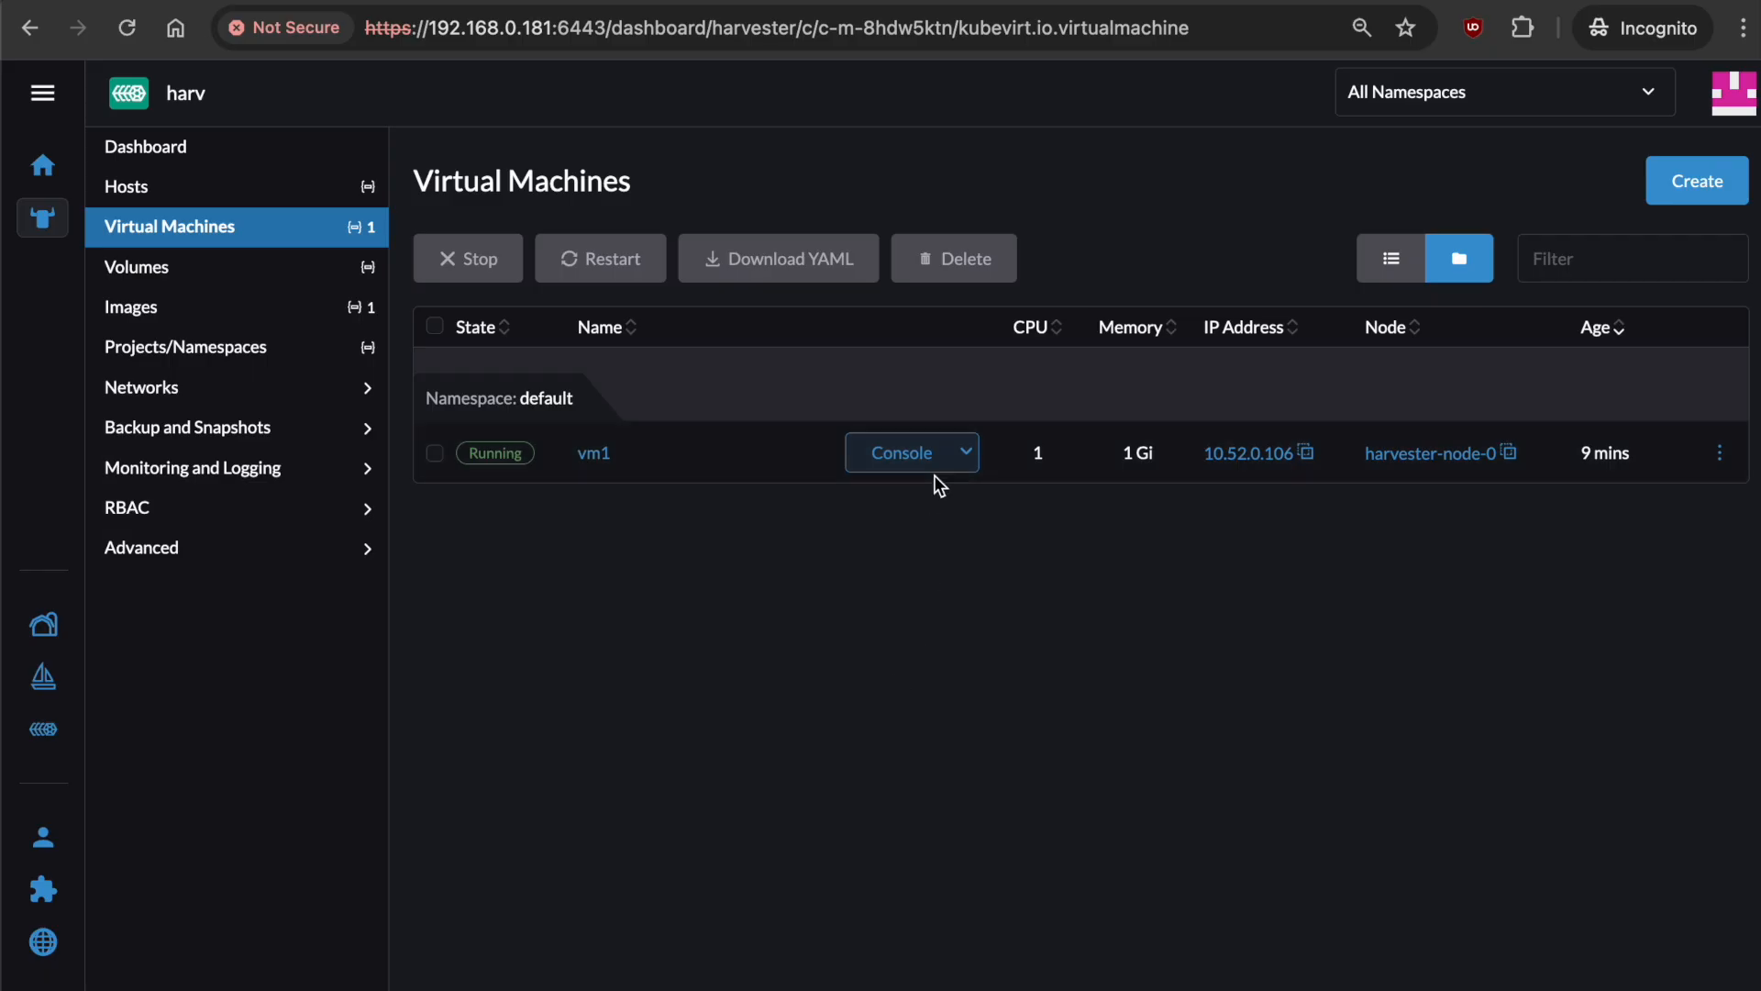
Open vm1's serial console and delete /mnt/sda/test with sudo rm.
click(957, 453)
click(1001, 528)
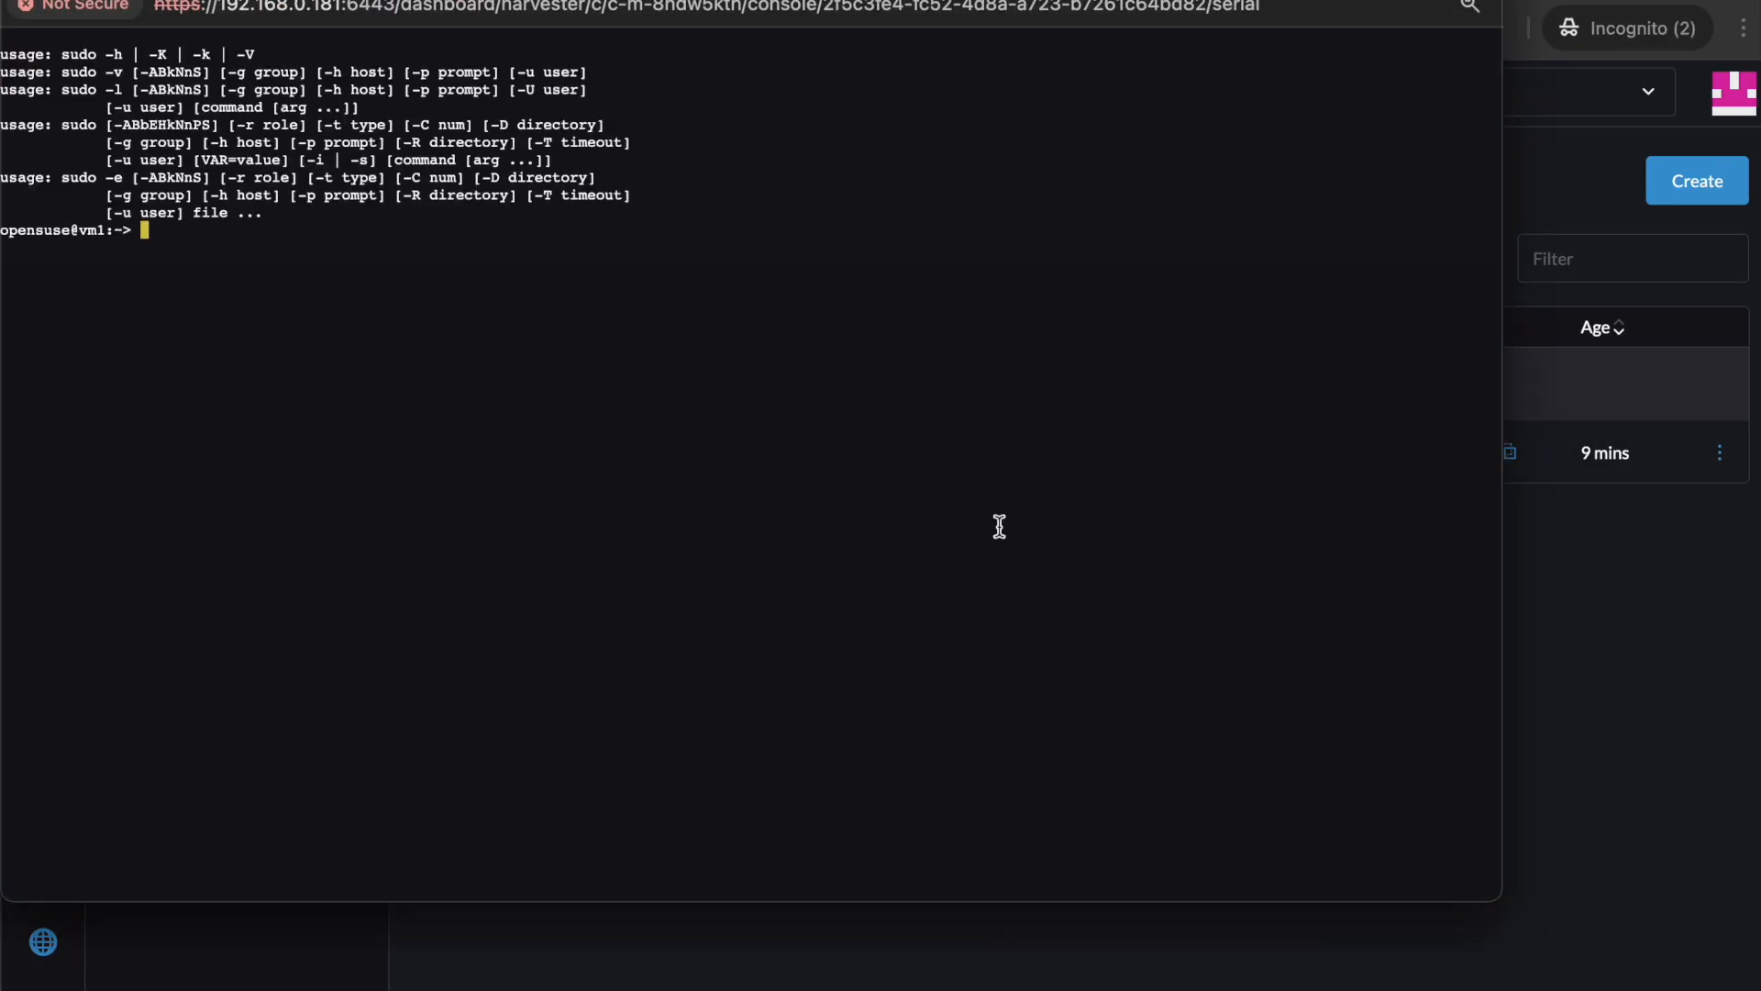
text(sudo rm /mnt/sda/test)
key(Return)
Write a new random /mnt/sda/test file with dd bs=100M count=93.
text(sudo dd=/)
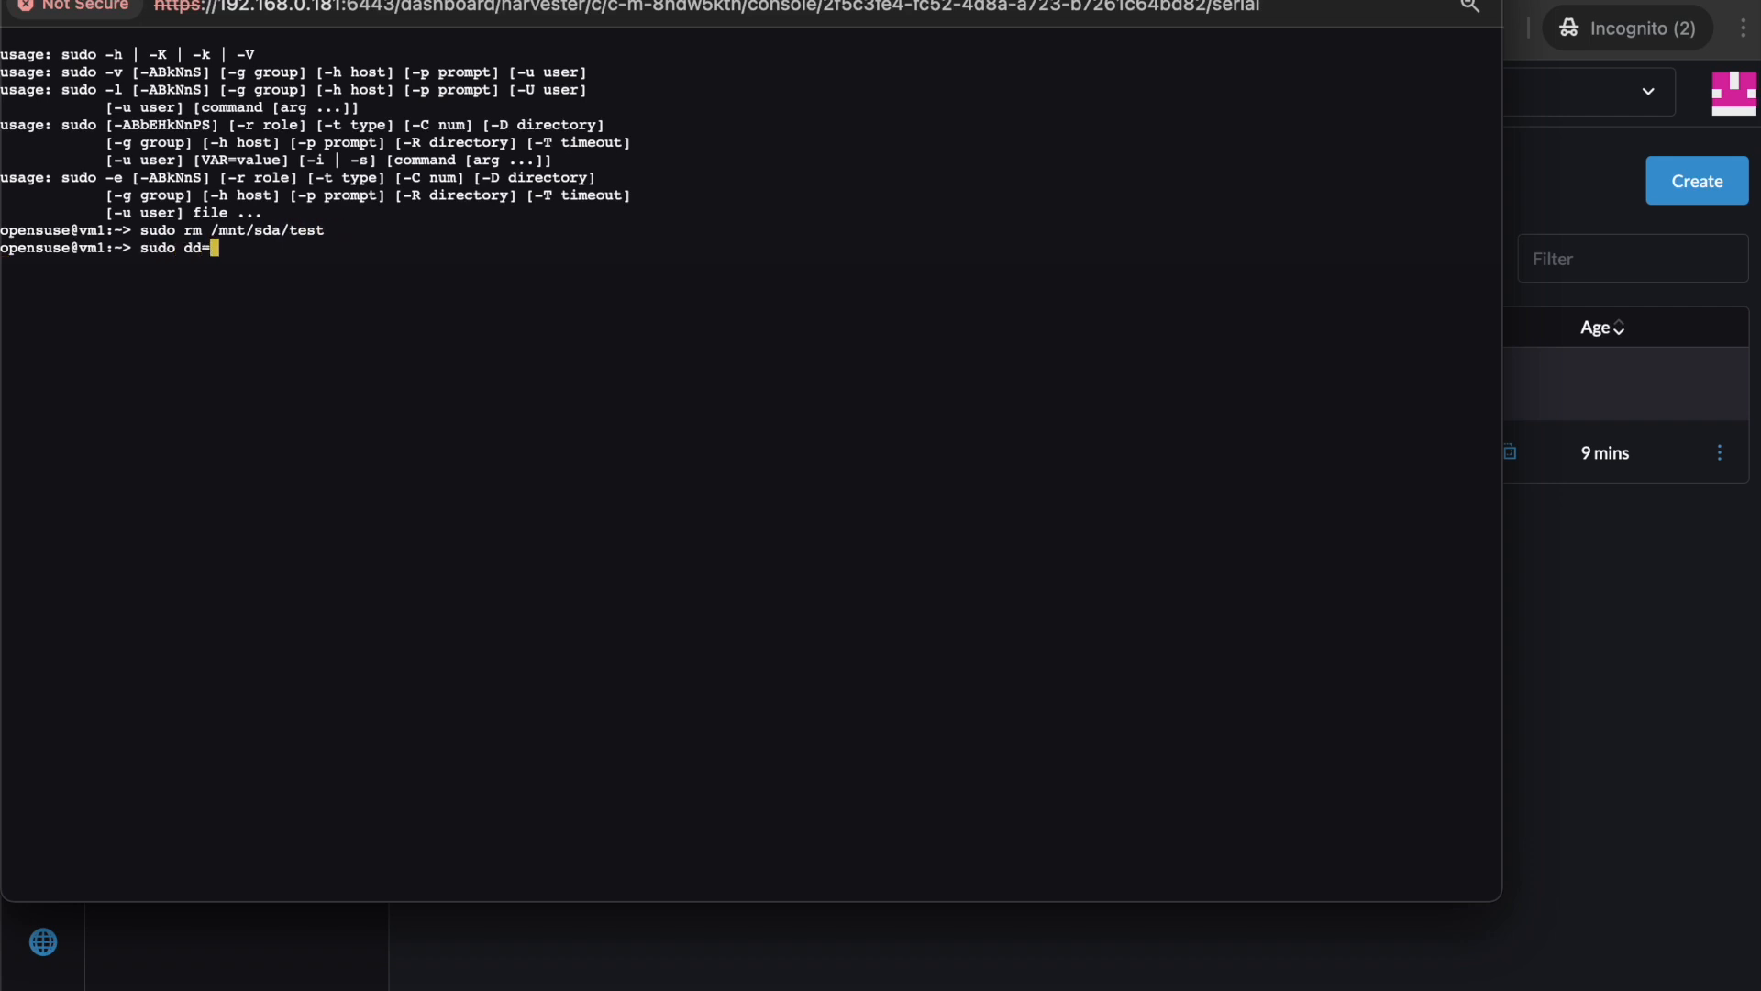
key(BackSpace)
key(BackSpace)
text(if=/dev/random of=/mnt/s)
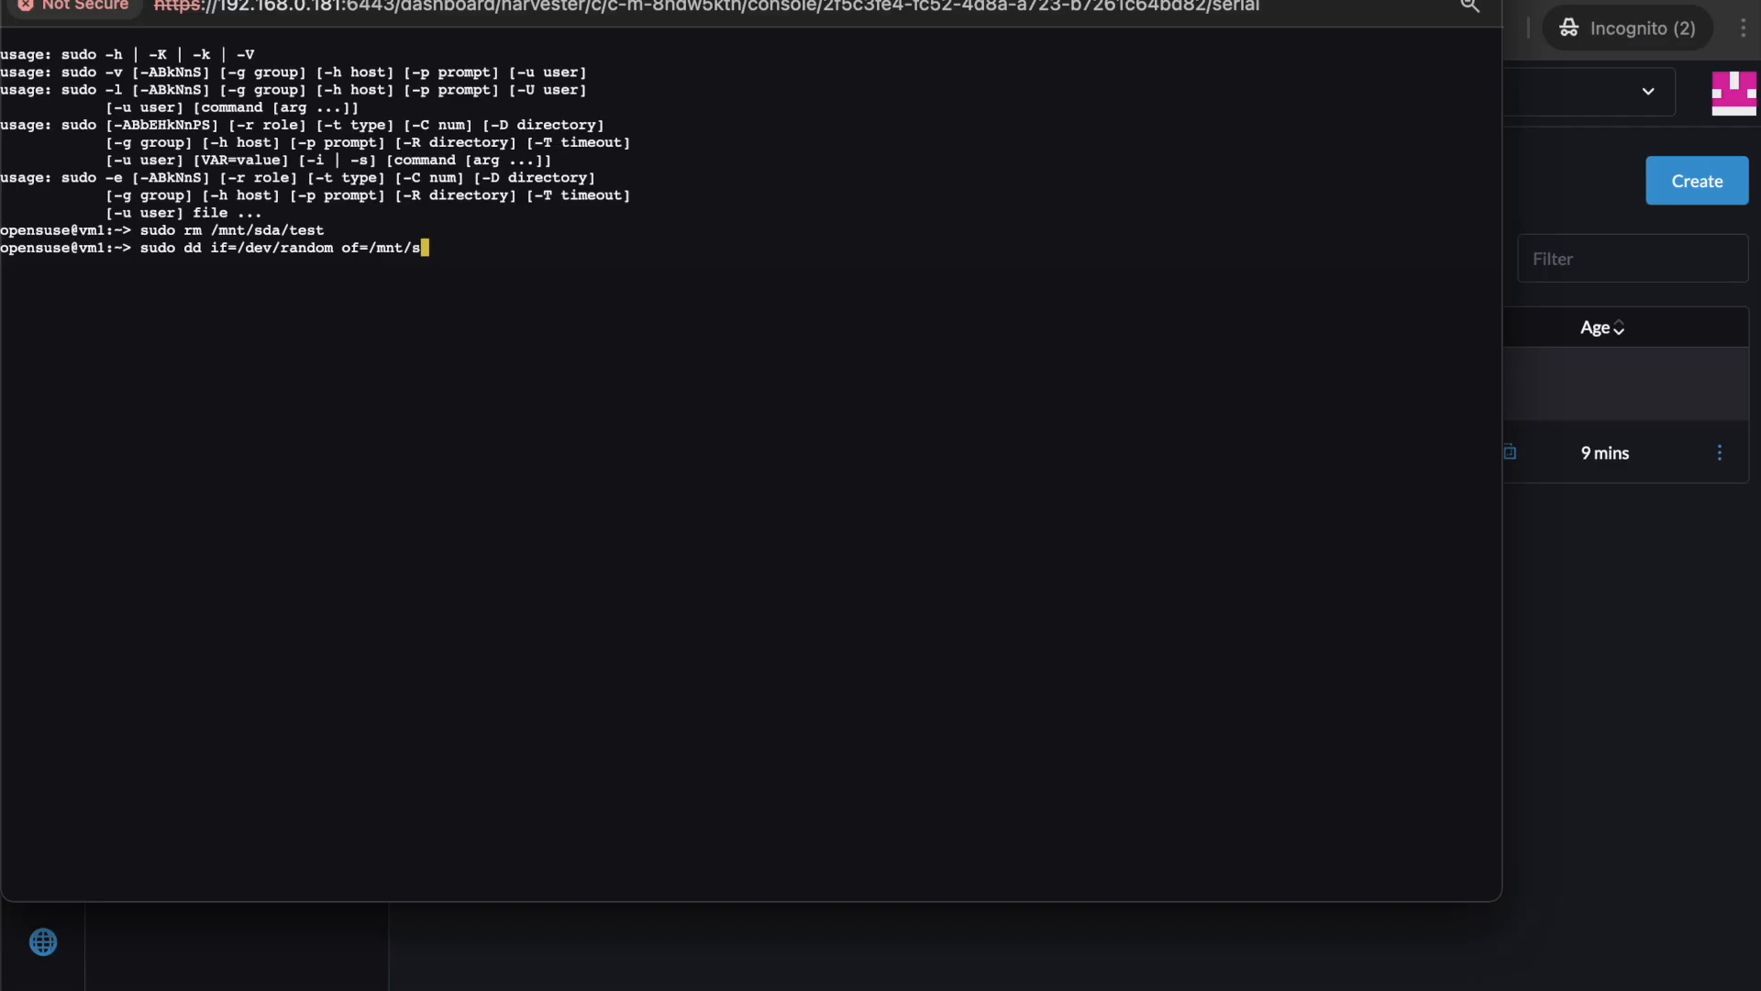
text(da/test bs=100M count=93)
key(Return)
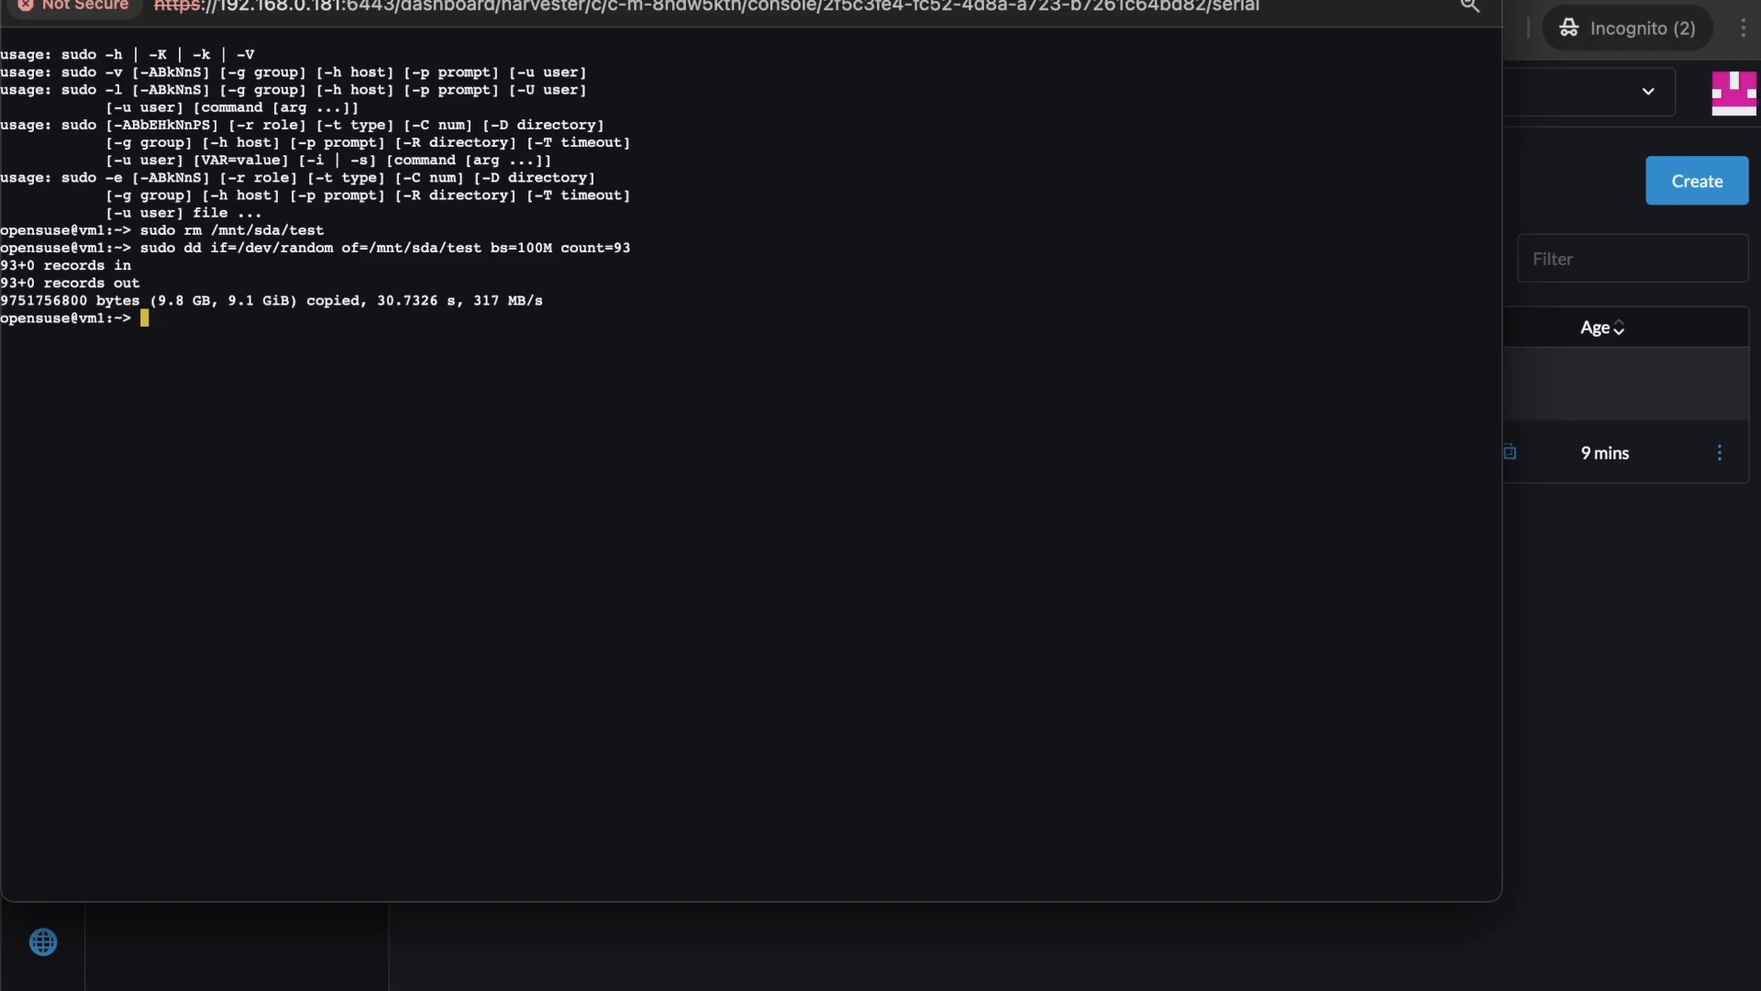
Run df -h to confirm /dev/sda is 99% used, then return to the dashboard.
text(df -h)
key(Return)
drag(412, 467, 3, 462)
click(356, 503)
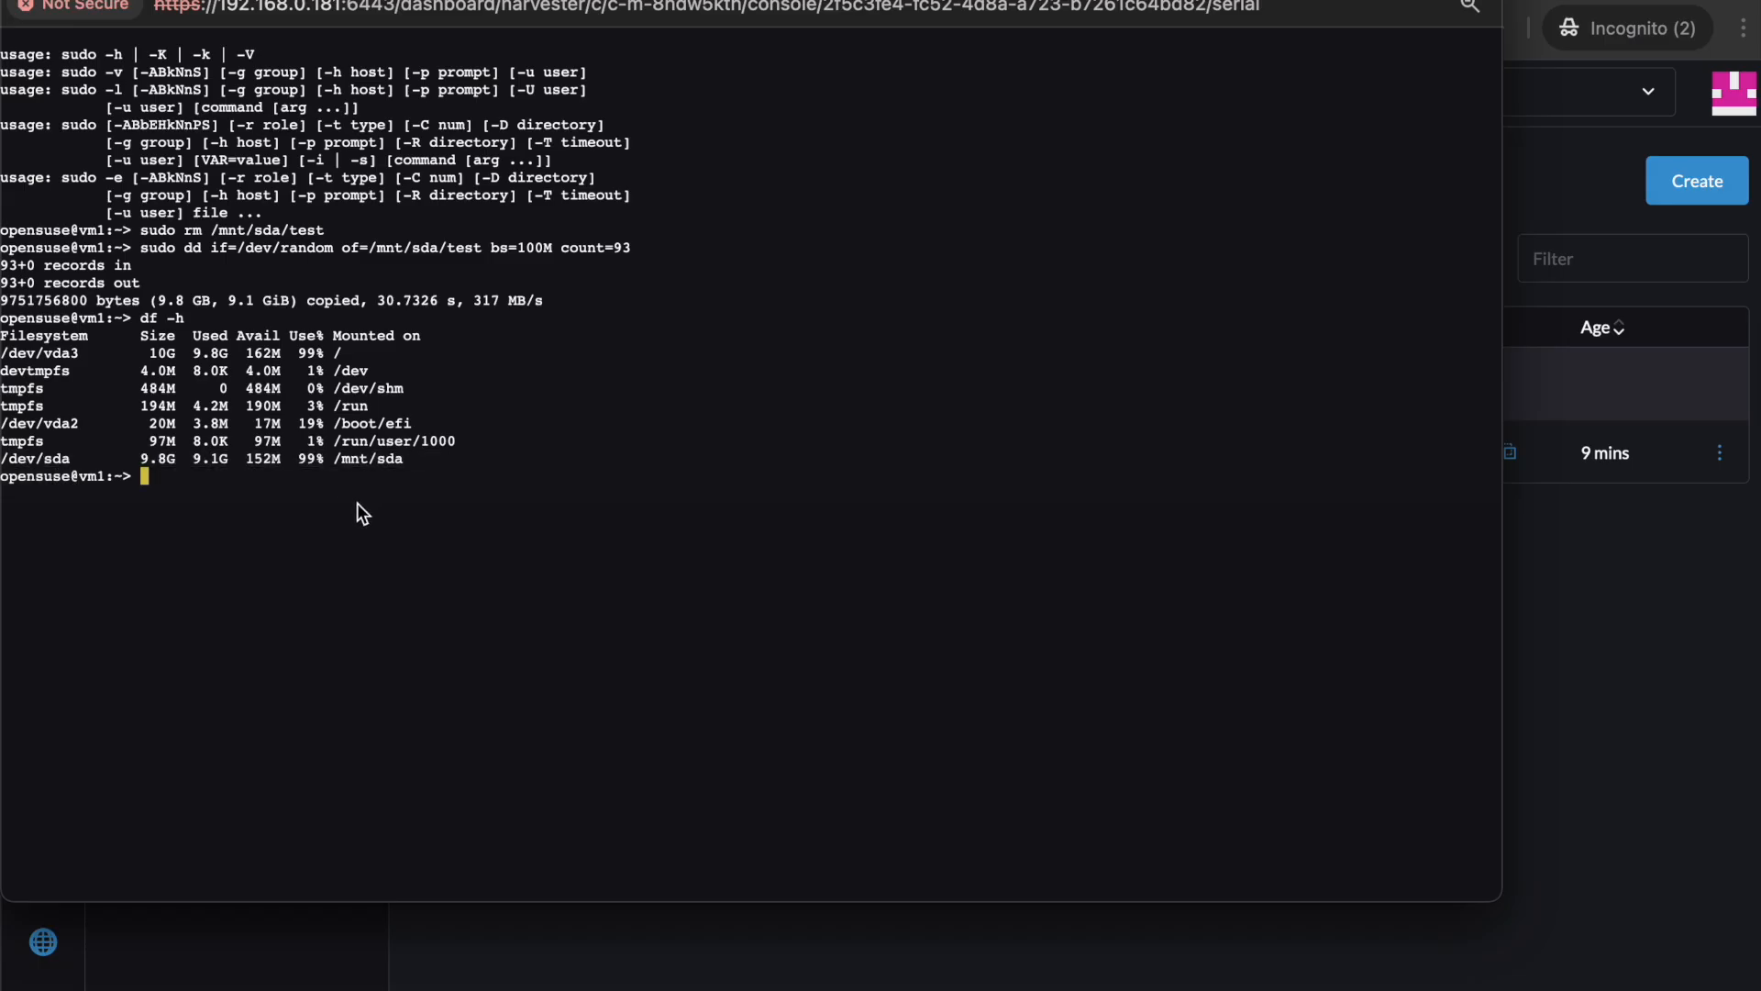
click(1664, 690)
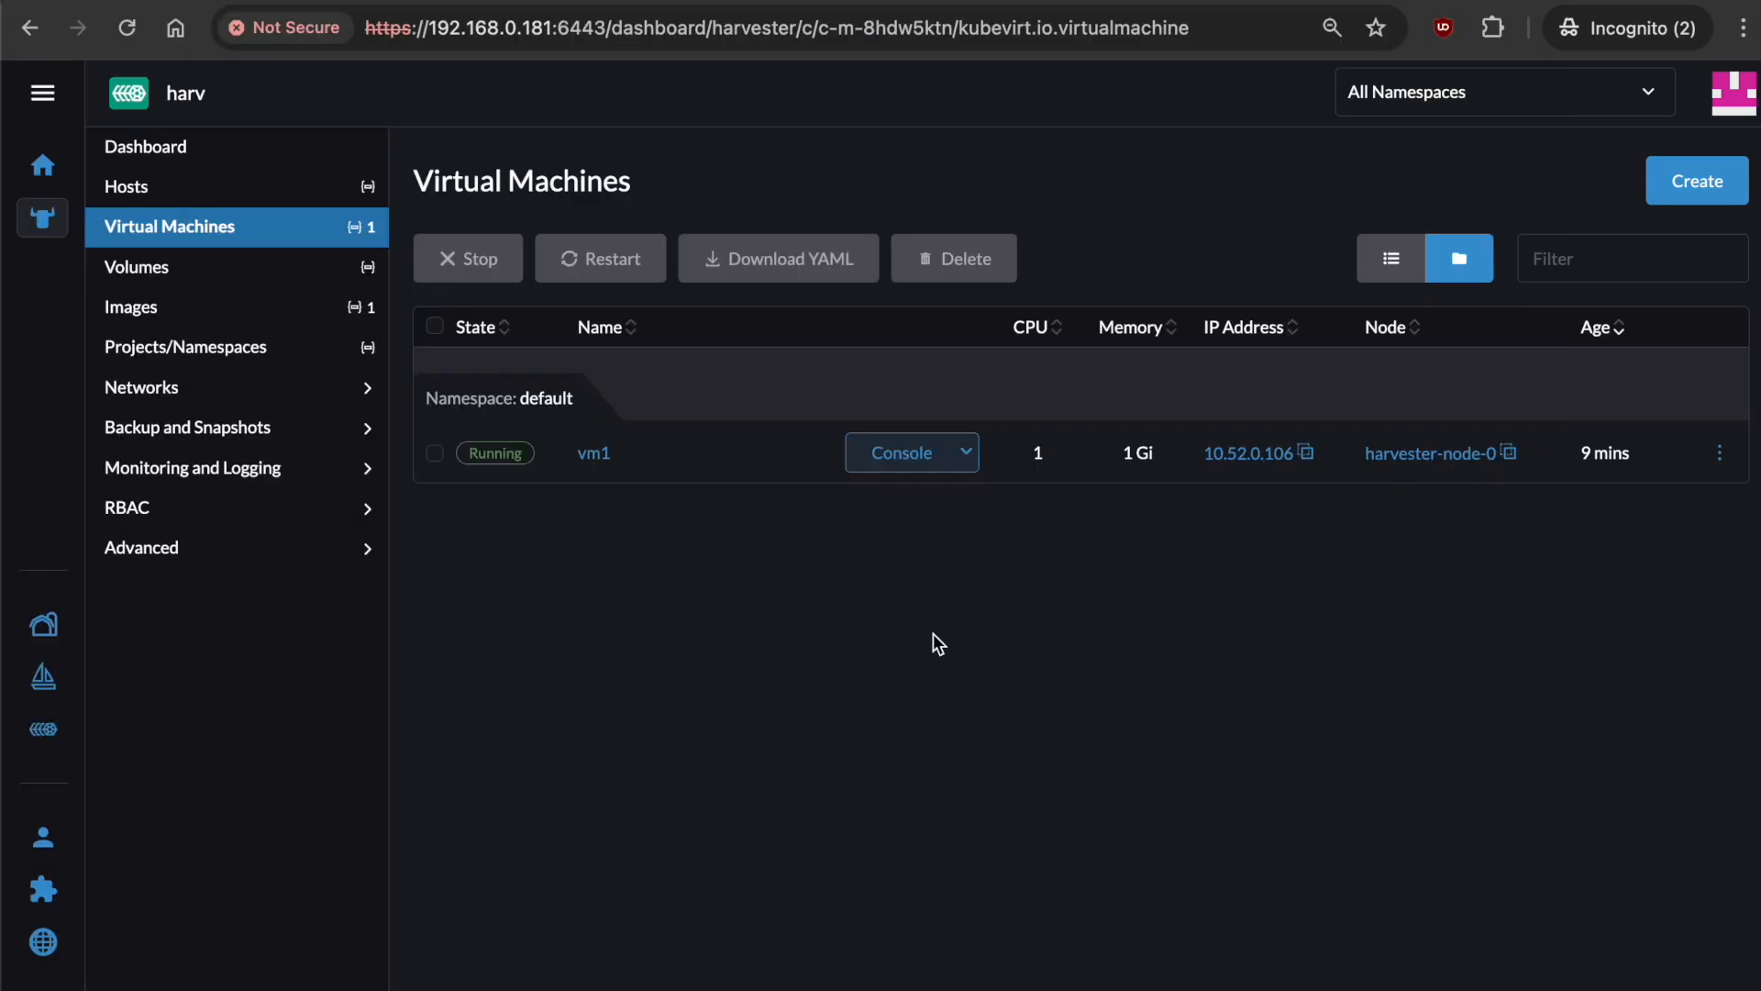
Try taking snapshot s2 of disk1 and read the 30Gi snapshot limit denial error.
click(288, 264)
click(1719, 451)
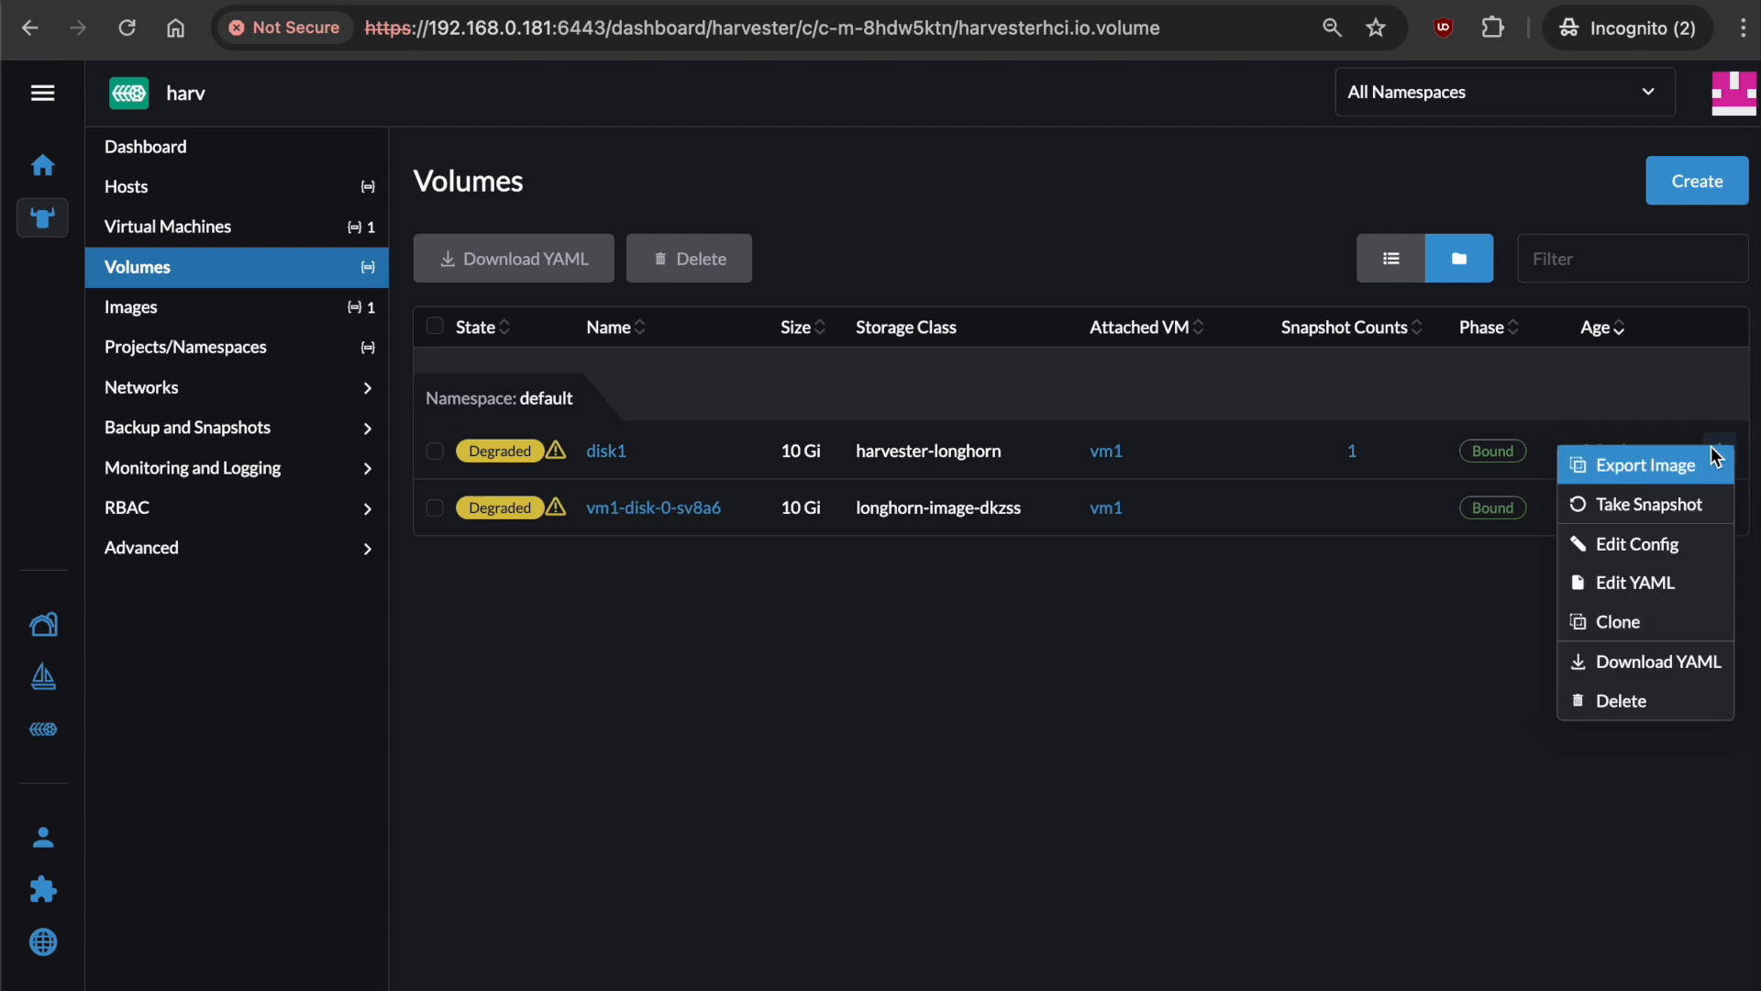
click(1714, 504)
text(s2)
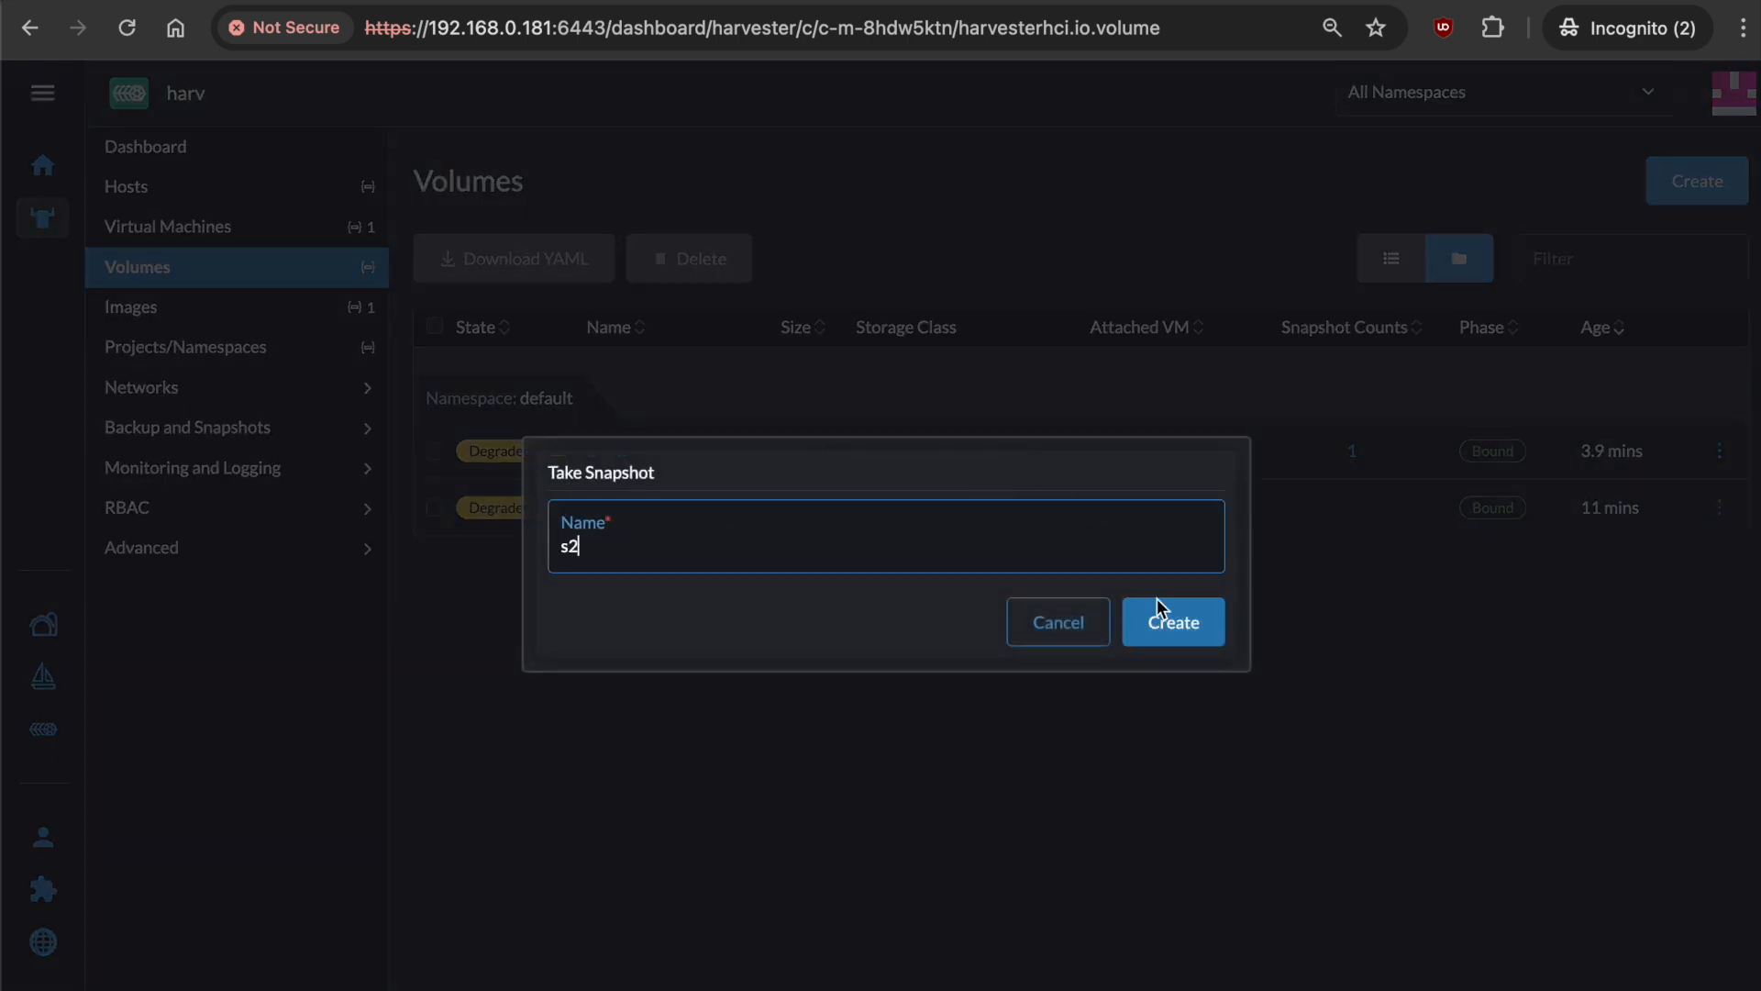
click(1164, 615)
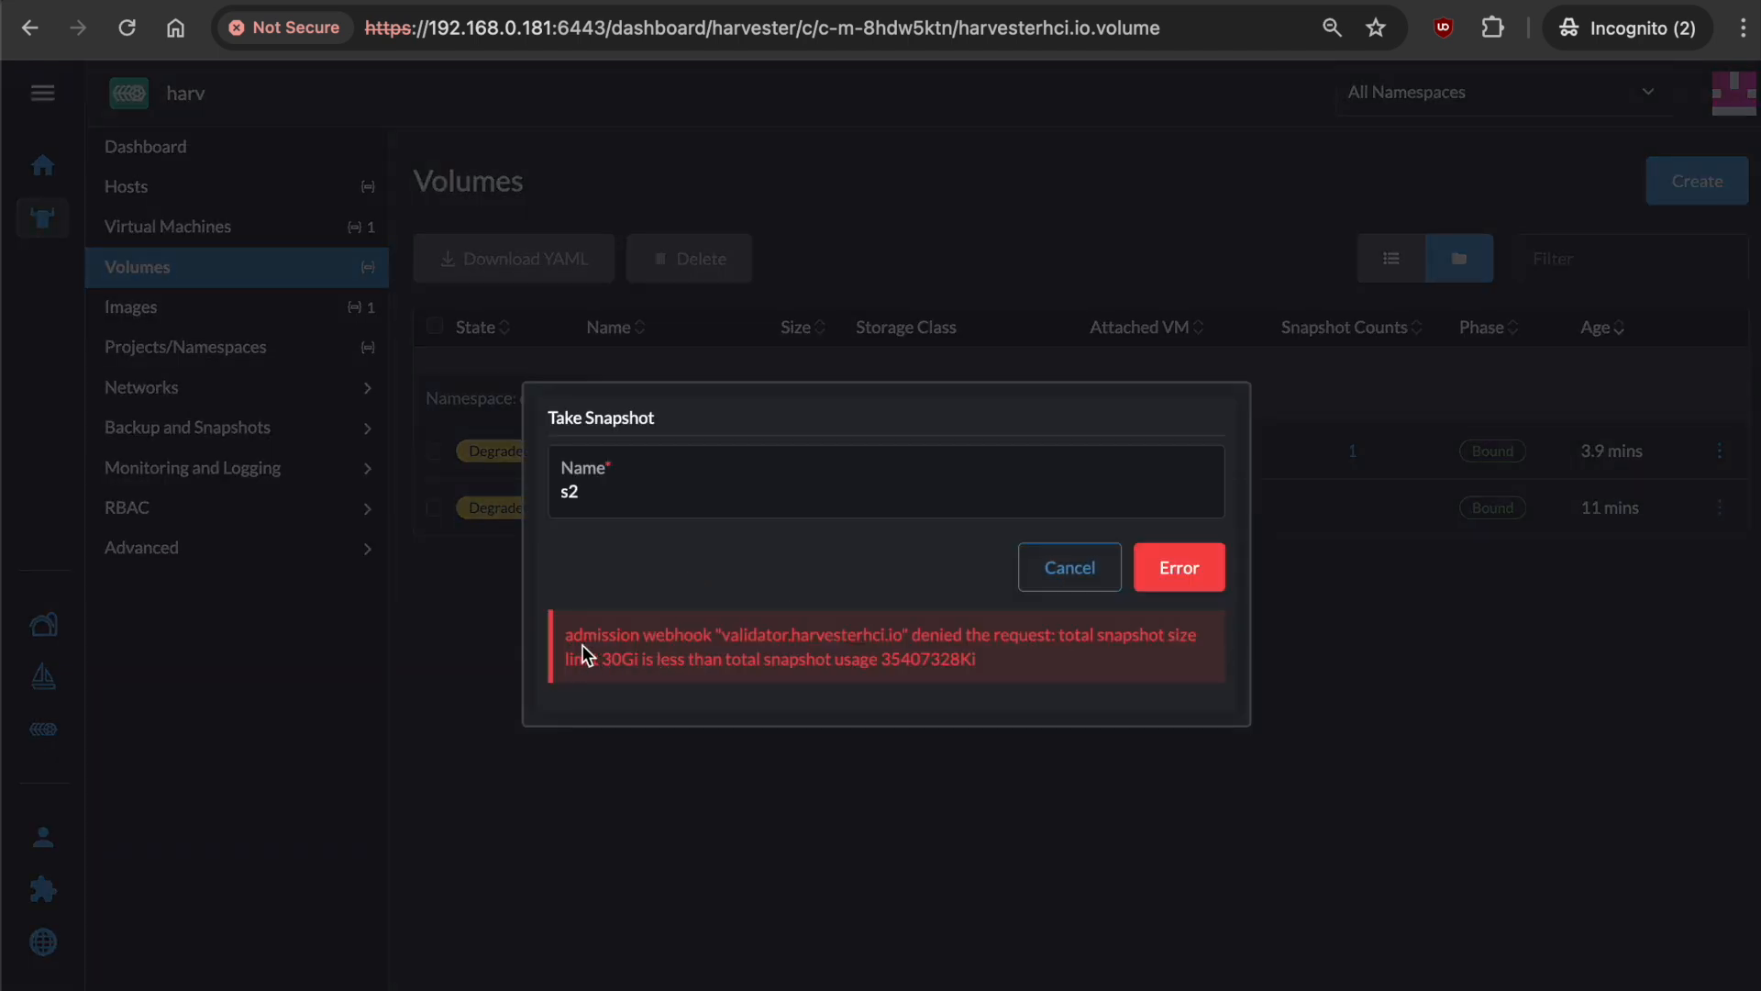
drag(558, 635, 934, 646)
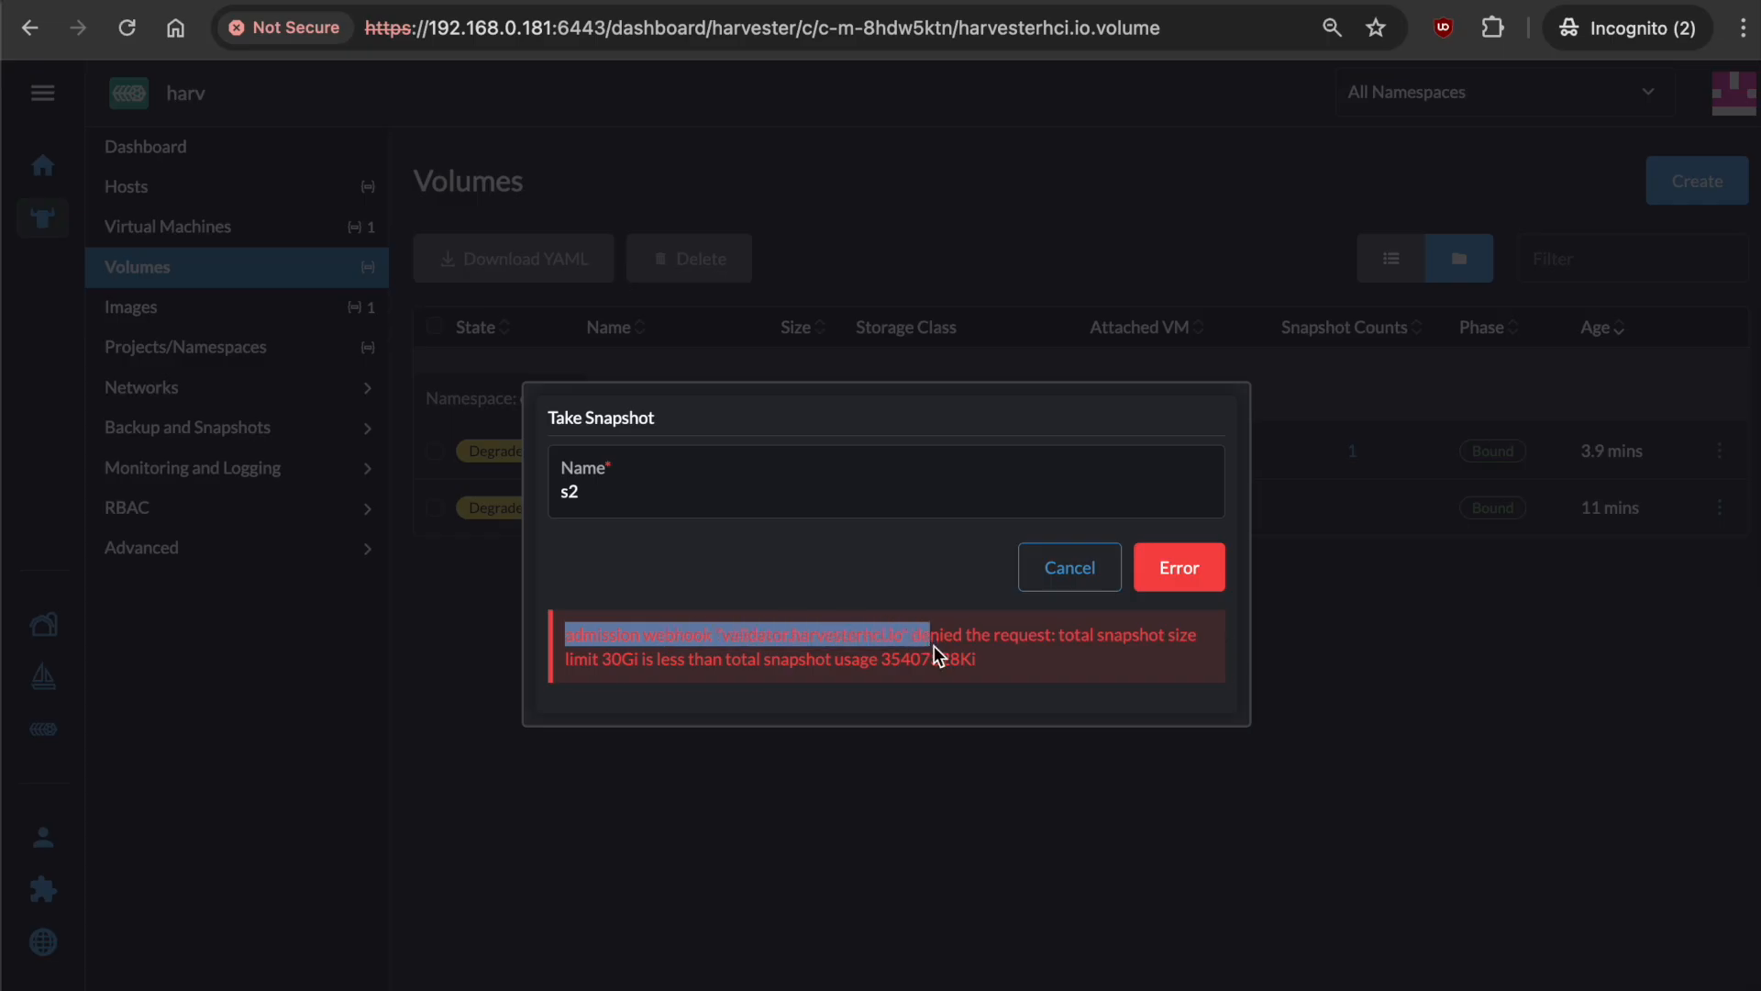
click(1108, 645)
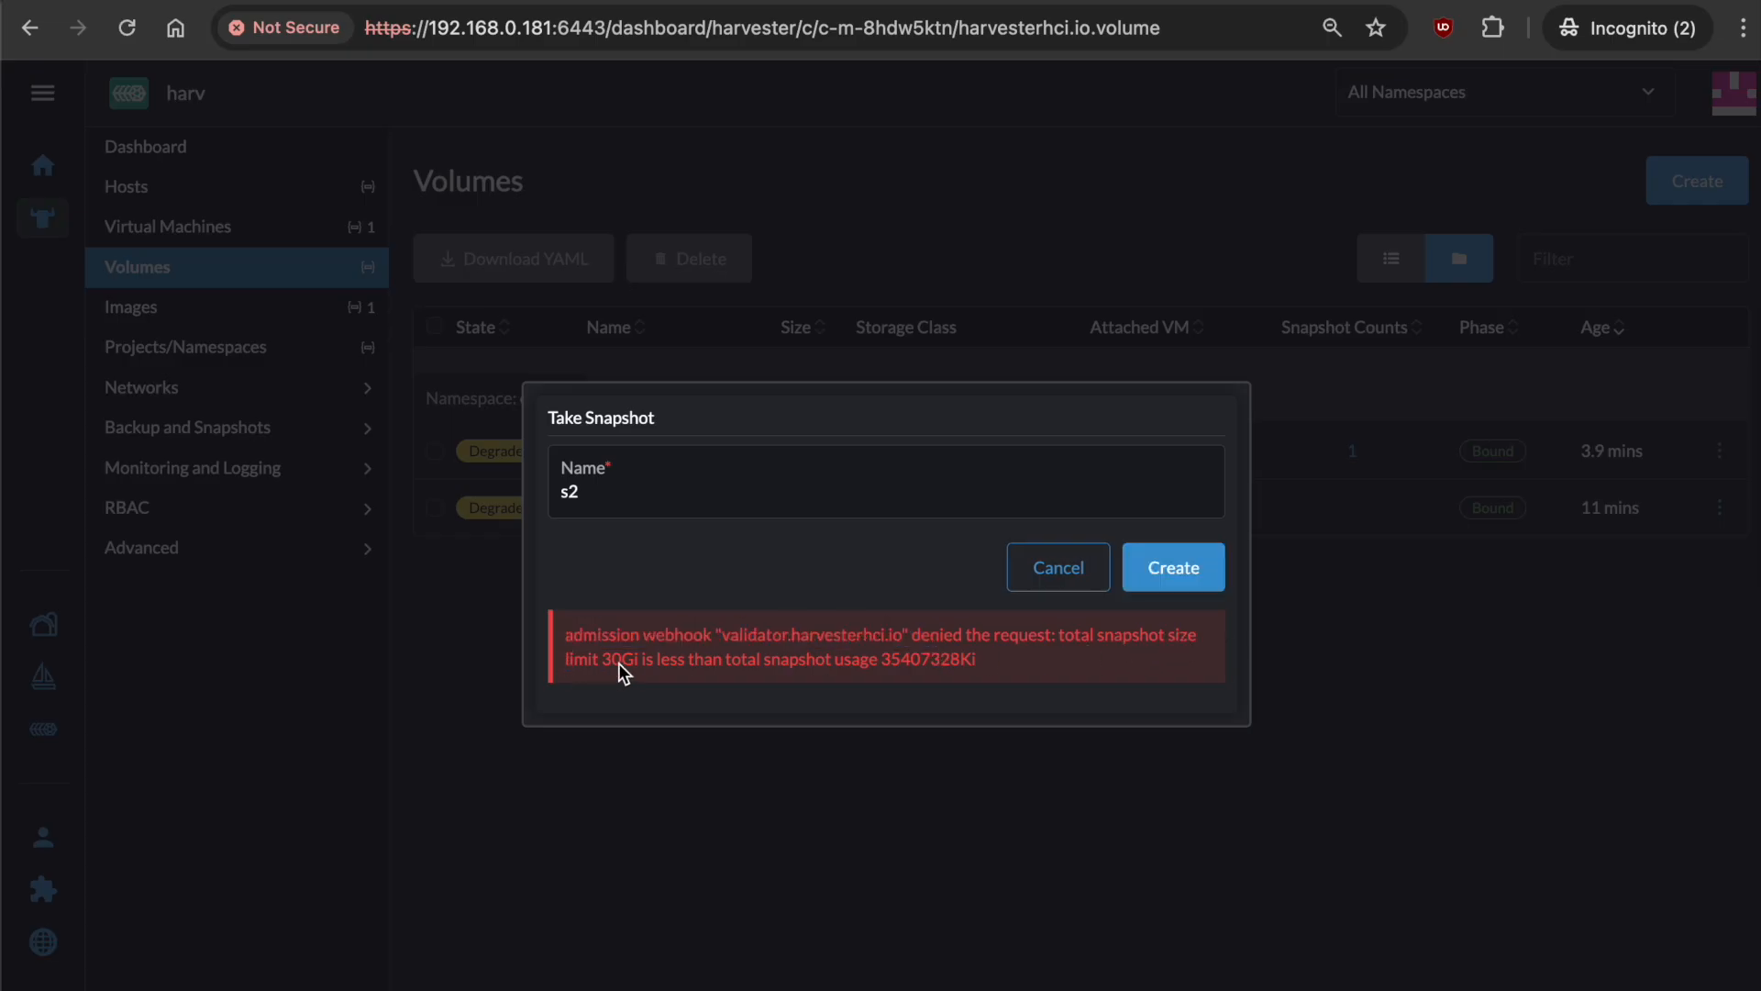